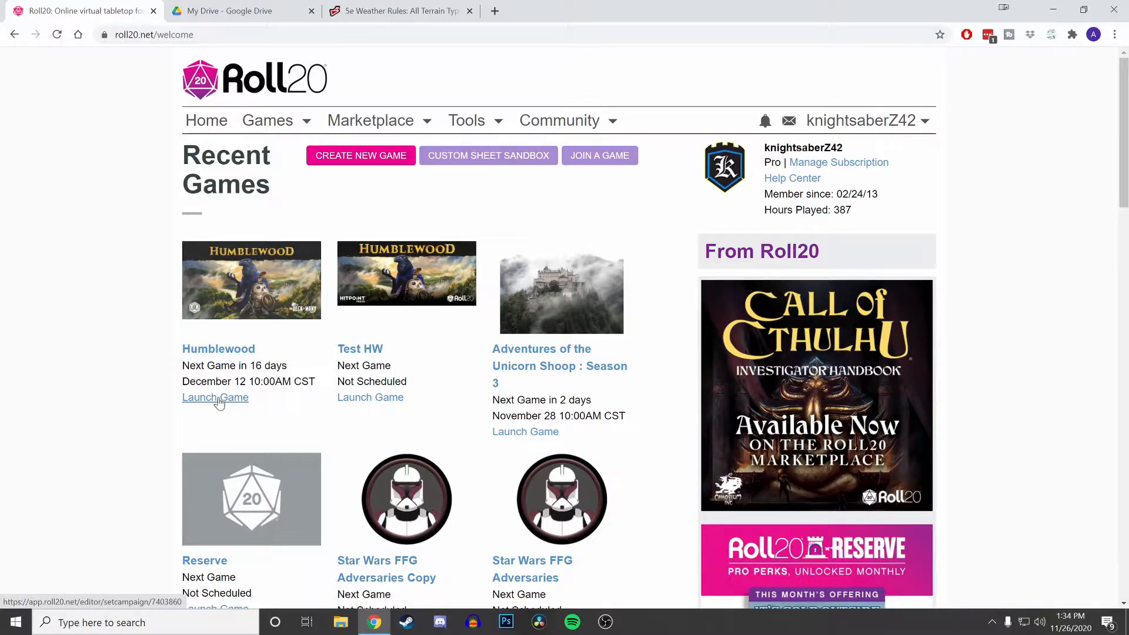
# Launch the Humblewood game and delete its Weather-Grasslands macro.
pyautogui.click(216, 398)
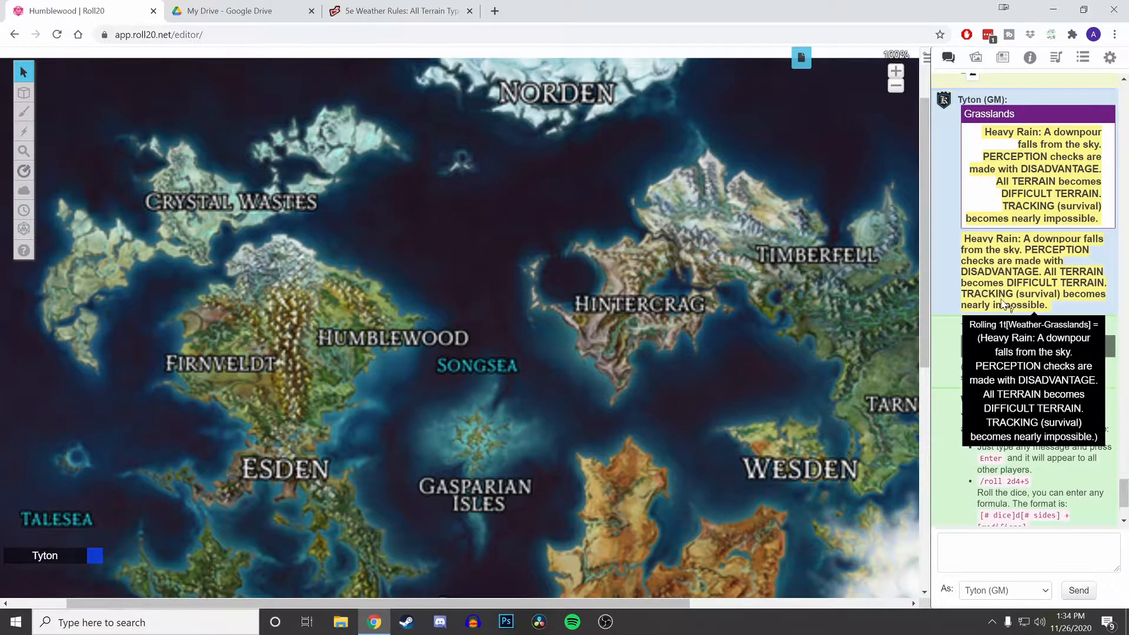
pyautogui.click(1083, 57)
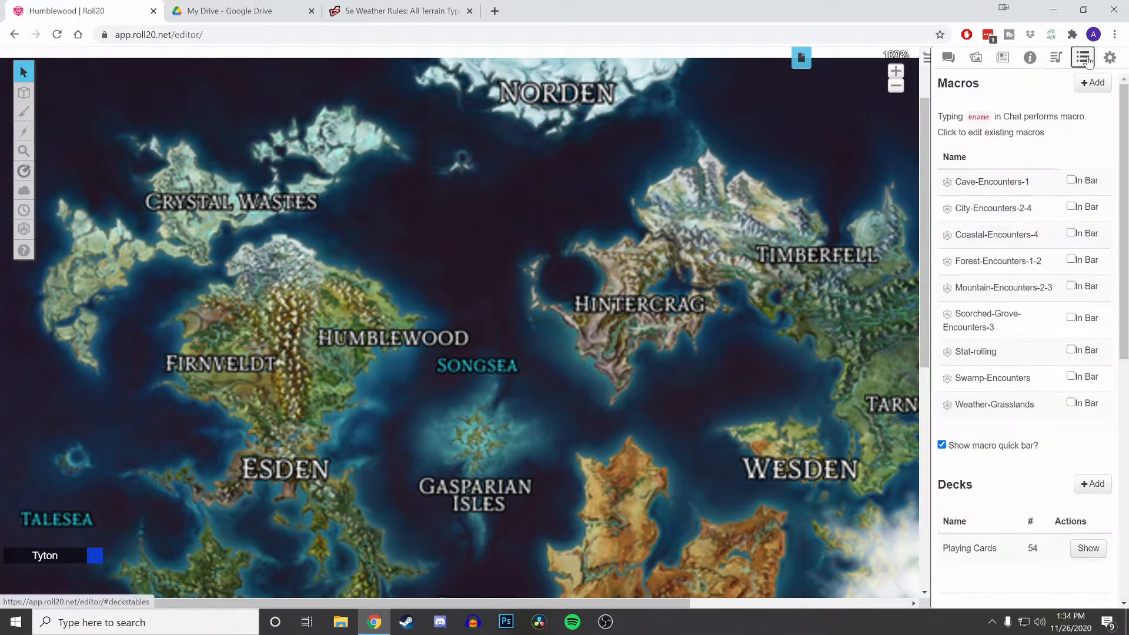
pyautogui.click(1018, 410)
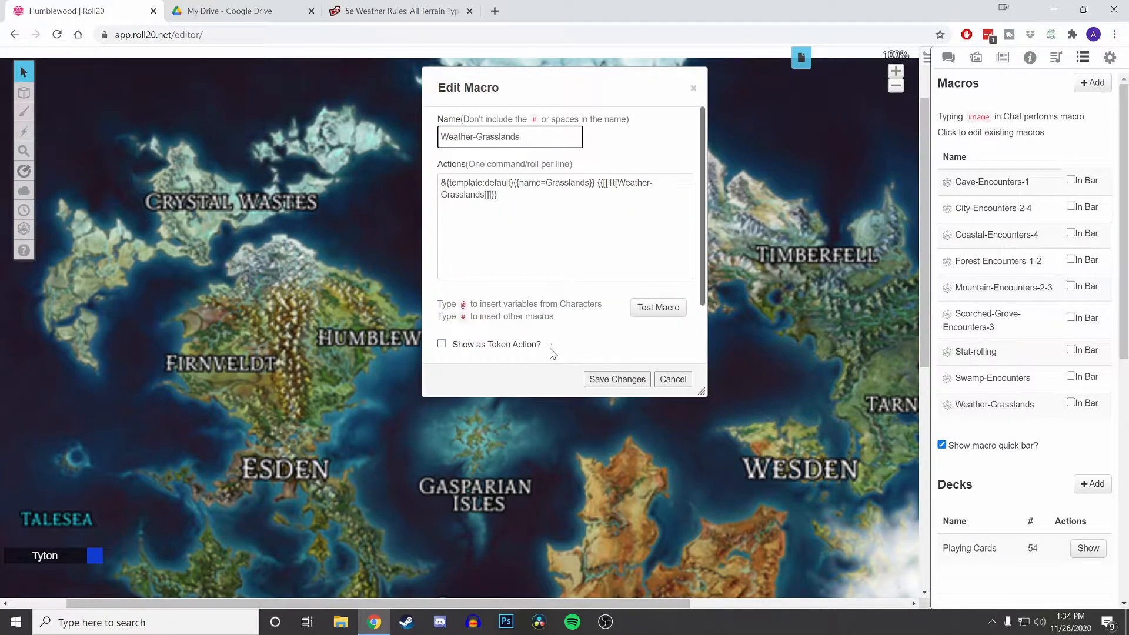
pyautogui.scroll(-2, 622, 318)
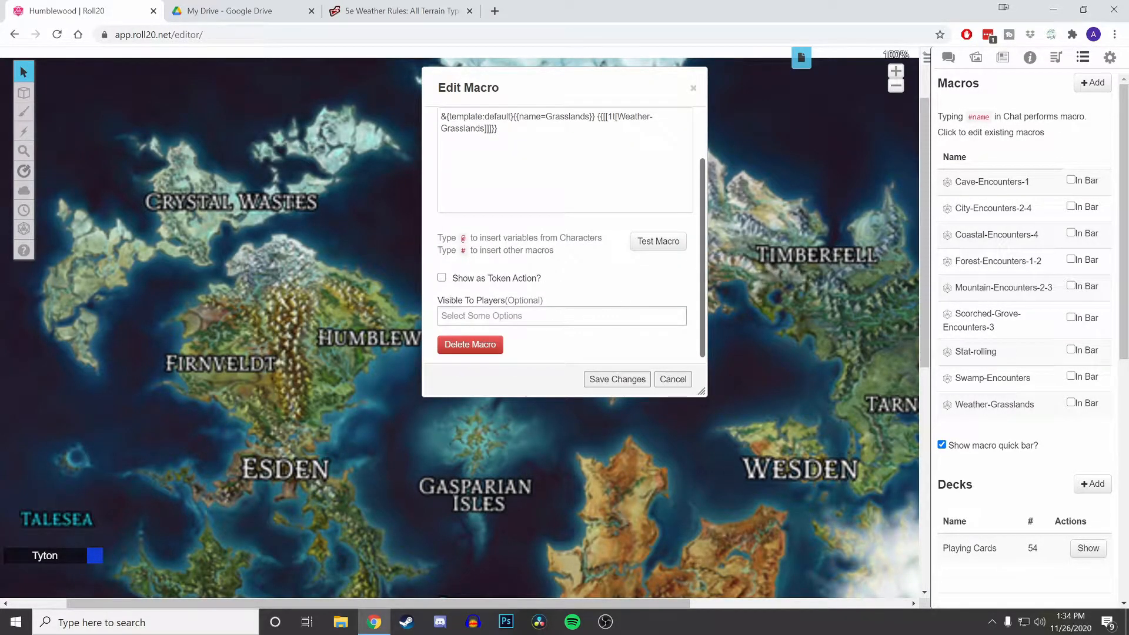
pyautogui.click(455, 346)
pyautogui.click(579, 368)
# Delete the Weather-Grasslands rollable table from the game.
pyautogui.scroll(-7, 1039, 328)
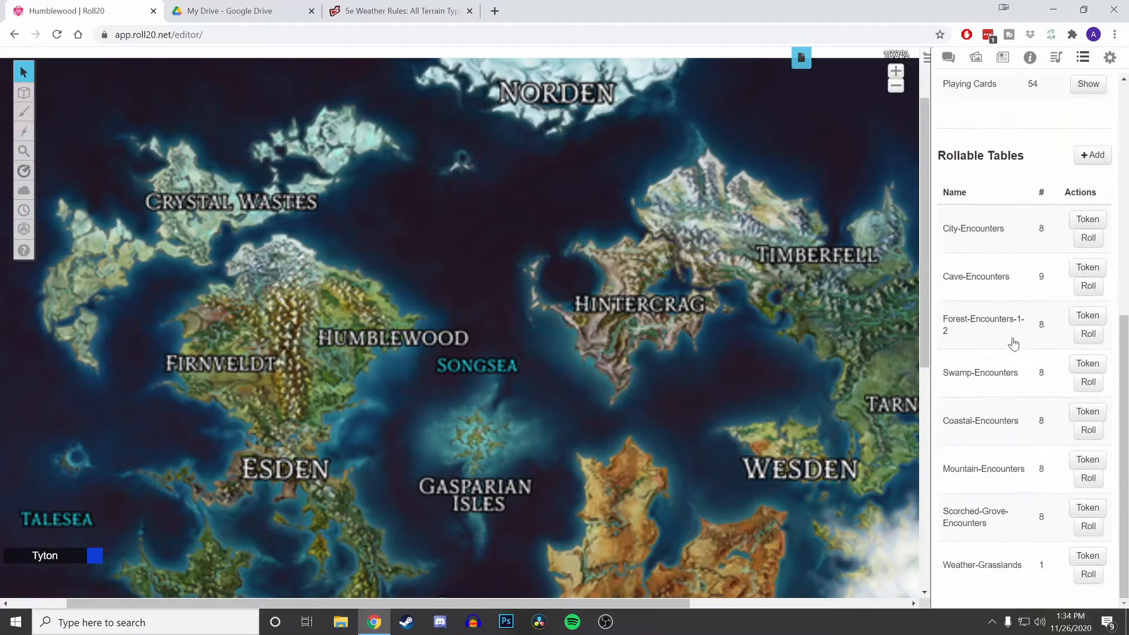
pyautogui.click(998, 568)
pyautogui.click(630, 332)
pyautogui.click(591, 367)
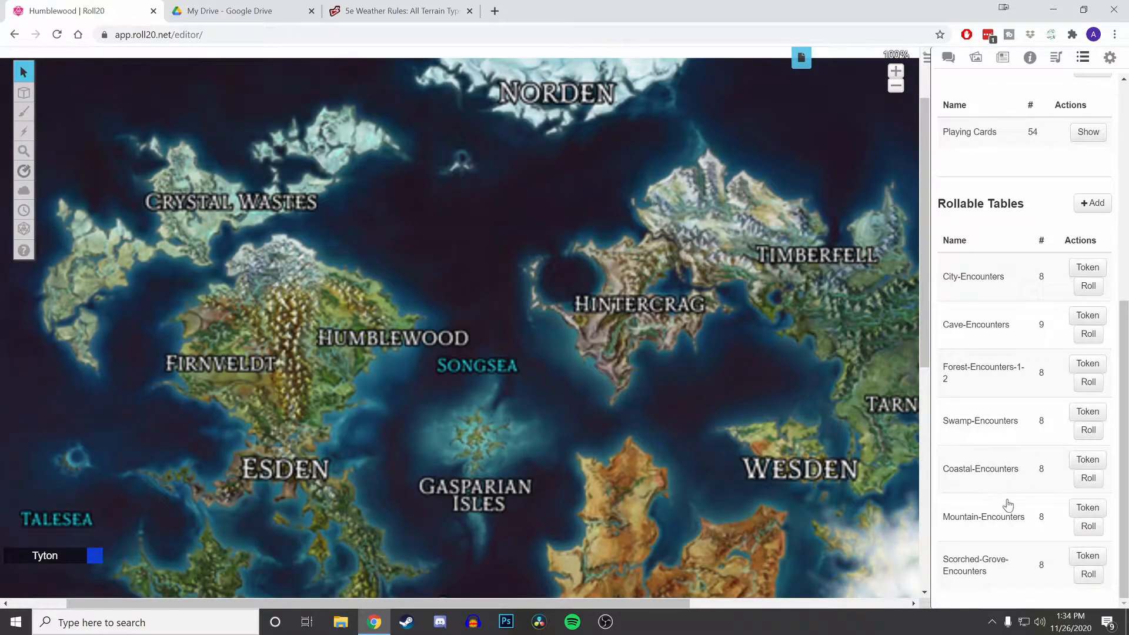
pyautogui.scroll(3, 1001, 491)
pyautogui.scroll(4, 1001, 491)
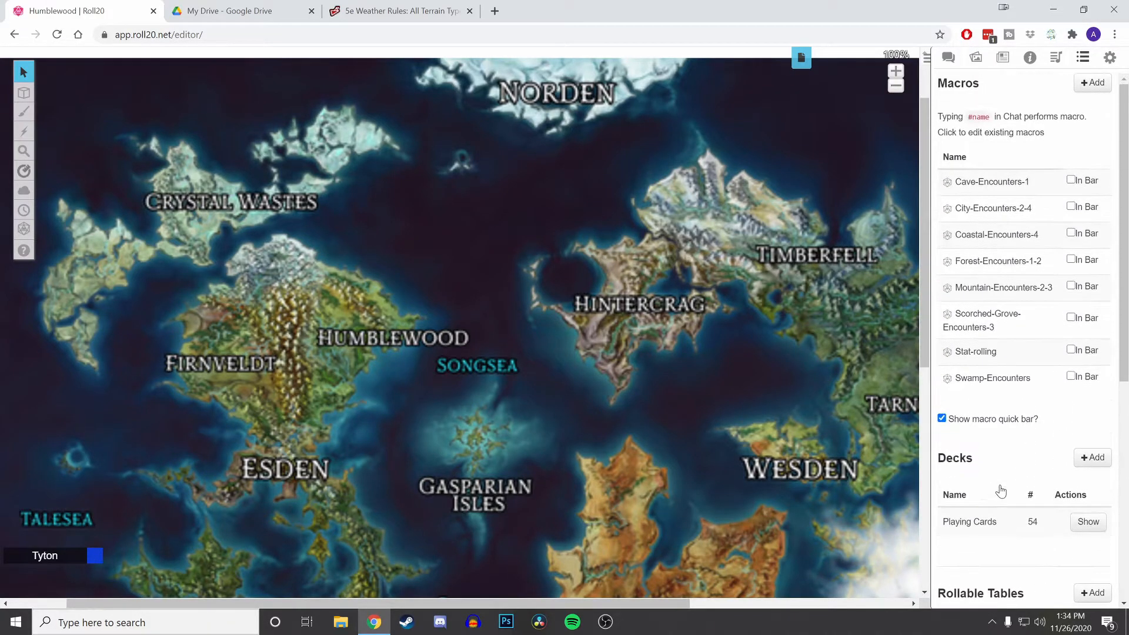
# Clear the game's current chat log and return to the chat.
pyautogui.click(1004, 63)
pyautogui.click(957, 65)
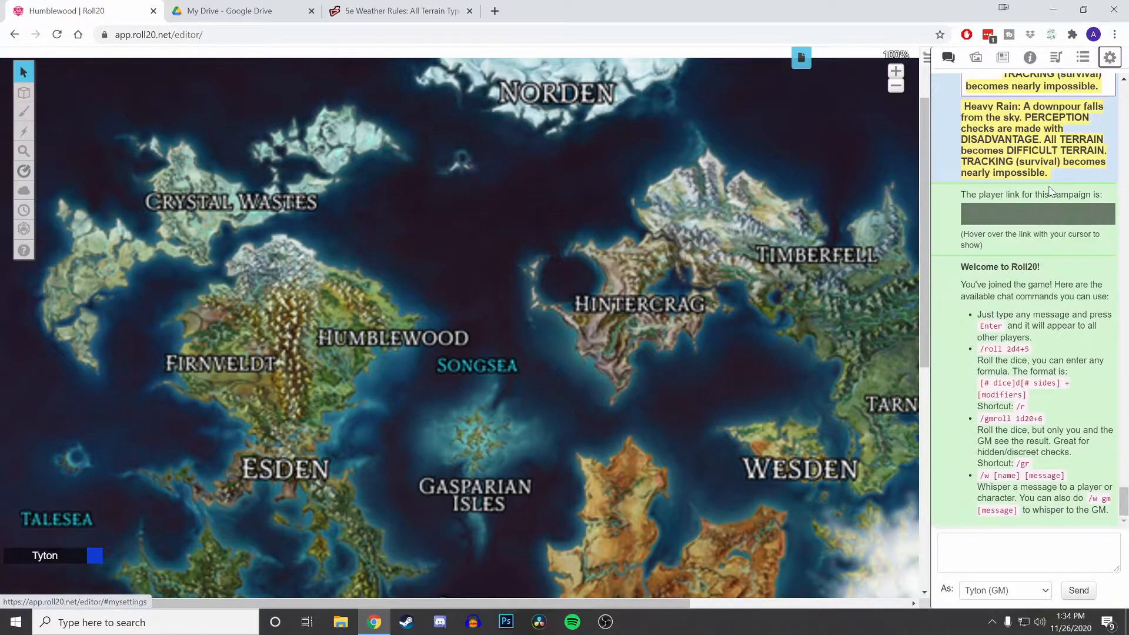
pyautogui.click(1111, 59)
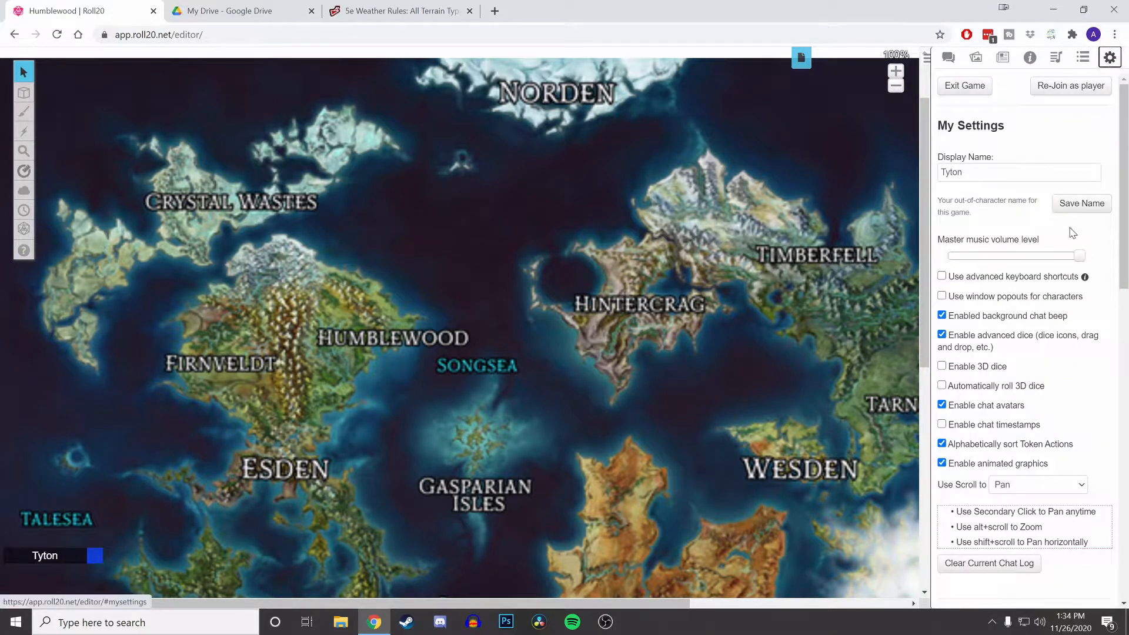
pyautogui.scroll(-1, 994, 364)
pyautogui.scroll(1, 995, 383)
pyautogui.click(976, 574)
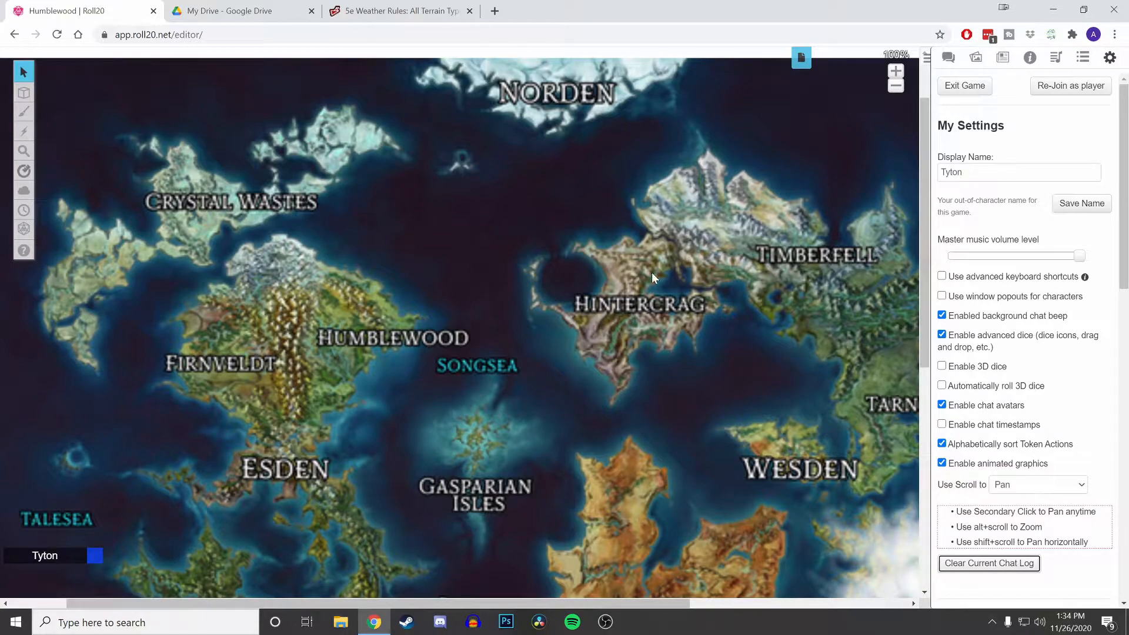
pyautogui.click(948, 57)
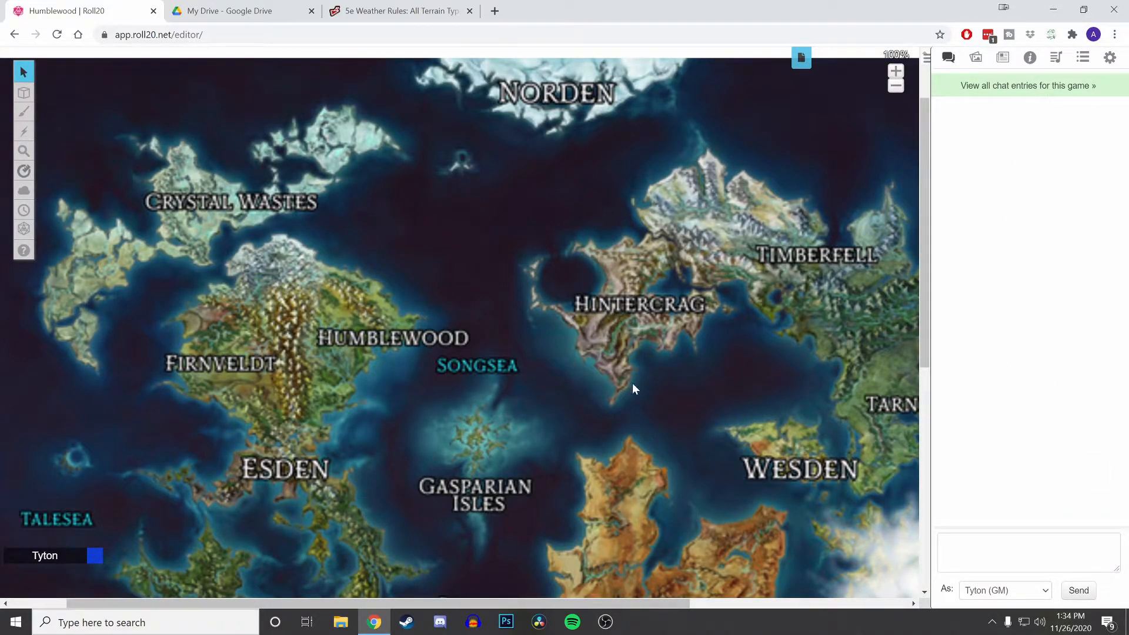
# View the DriveThruRPG product page for 5e Weather Rules: All Terrain Types, and return to the Roll20 game.
pyautogui.scroll(-4, 632, 389)
pyautogui.scroll(-1, 510, 296)
pyautogui.hscroll(-1, 545, 257)
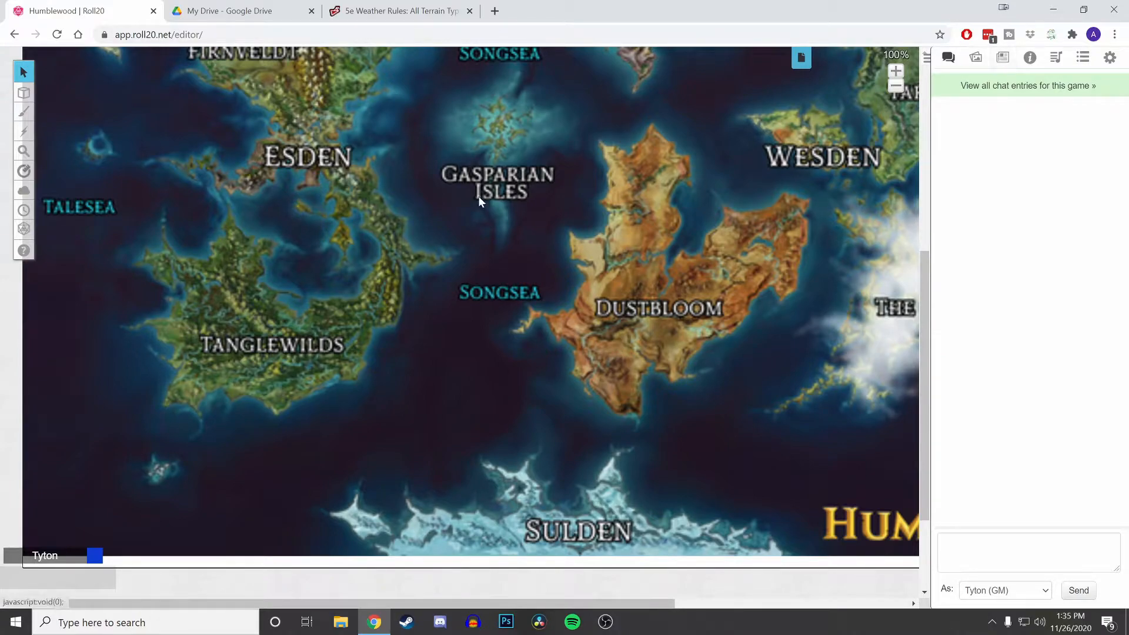
pyautogui.click(360, 16)
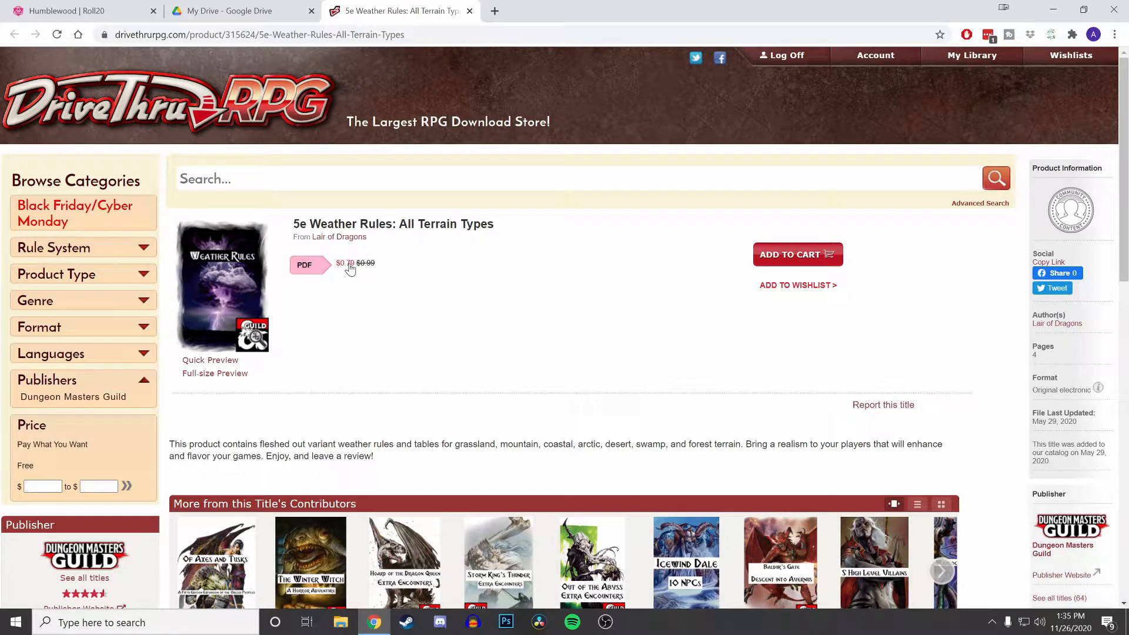
pyautogui.click(130, 19)
pyautogui.scroll(5, 525, 235)
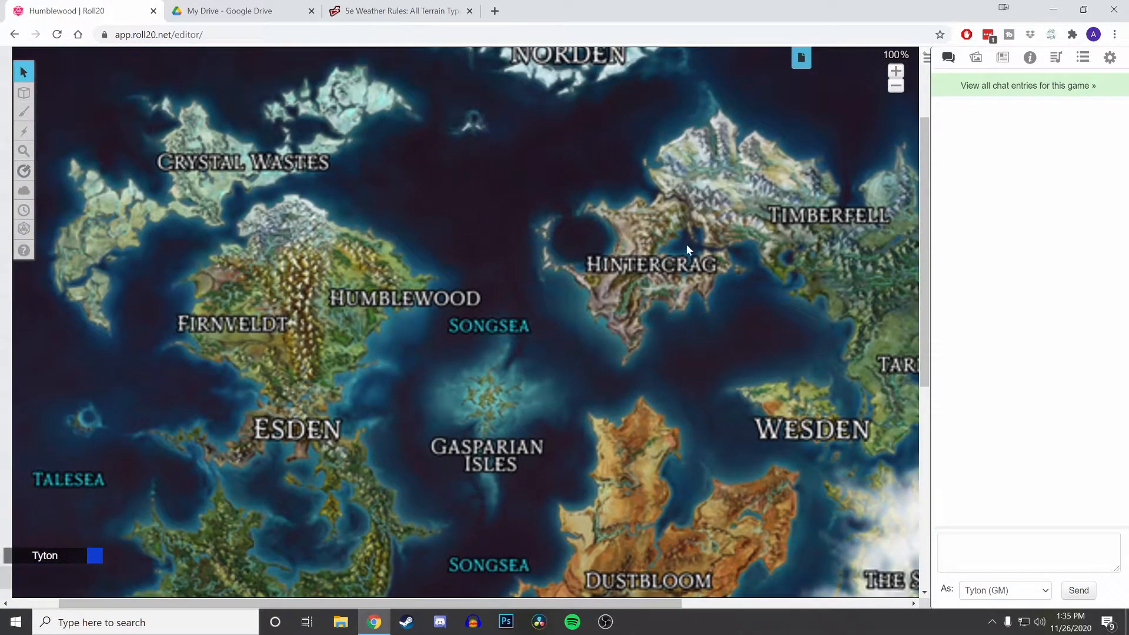
# Delete the Weather Grasslands handout from the journal's Weather folder.
pyautogui.click(1083, 57)
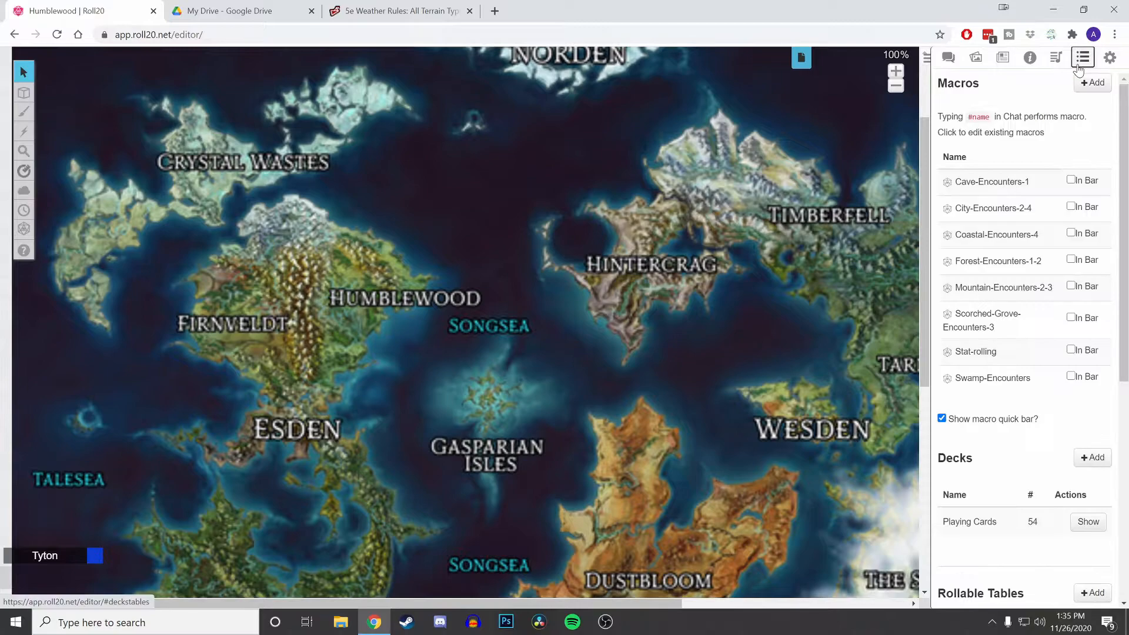
pyautogui.click(976, 57)
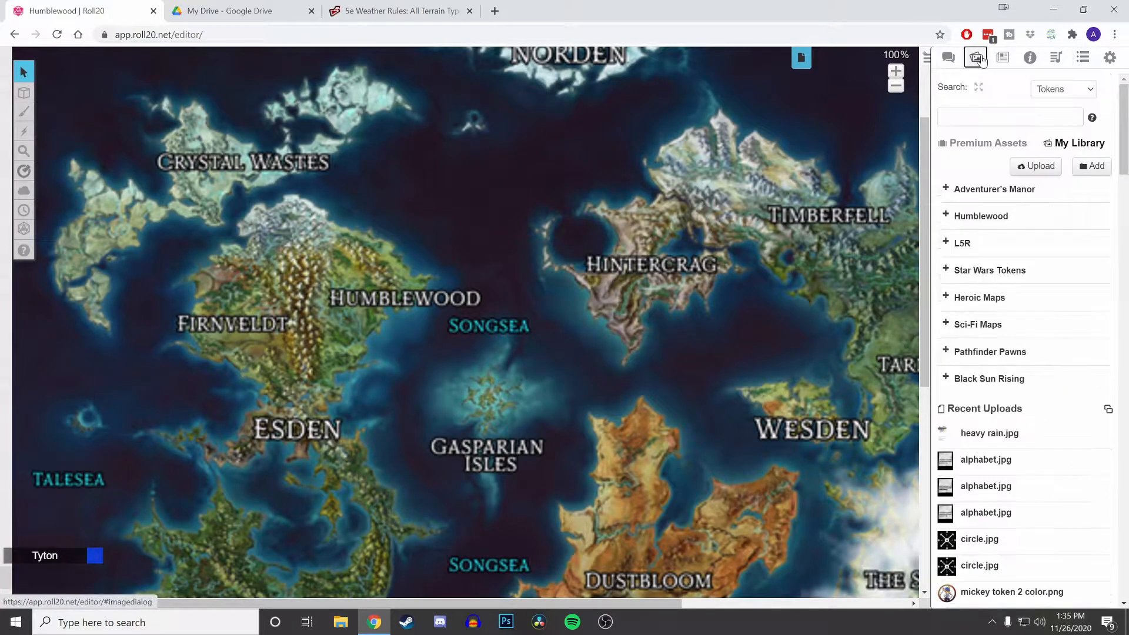
pyautogui.click(1004, 60)
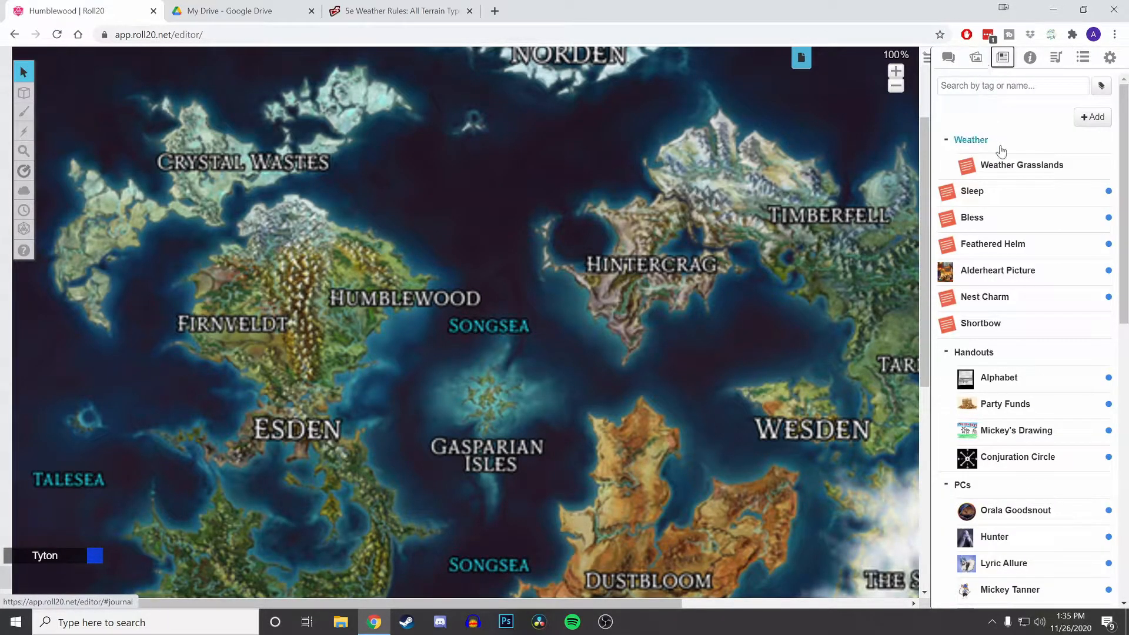
pyautogui.rightClick(1008, 165)
pyautogui.click(1033, 208)
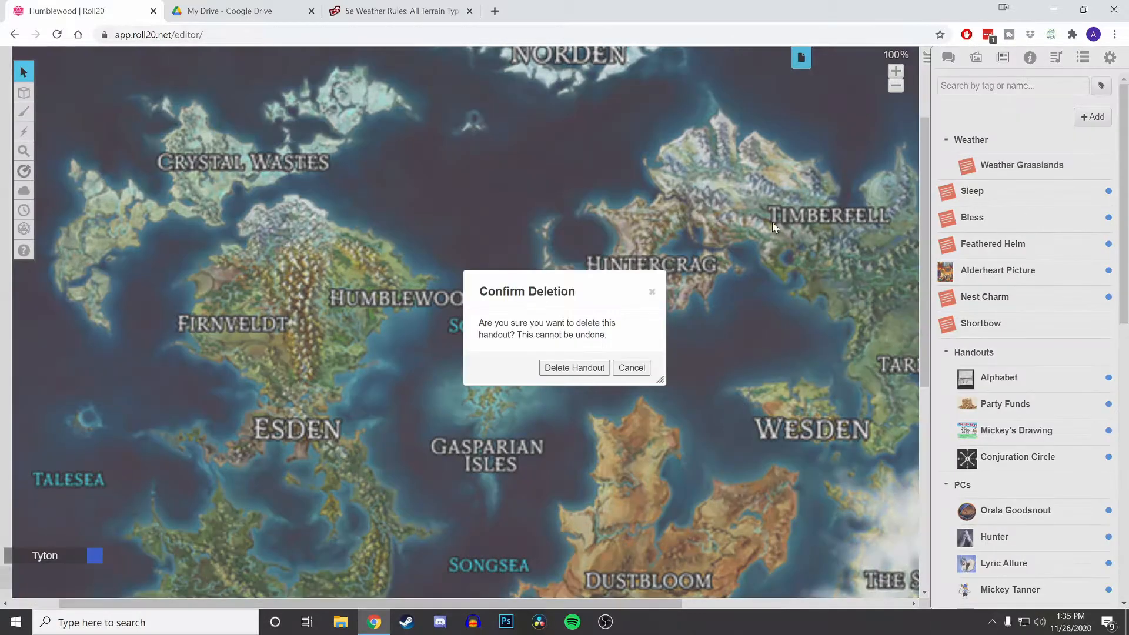
pyautogui.click(574, 369)
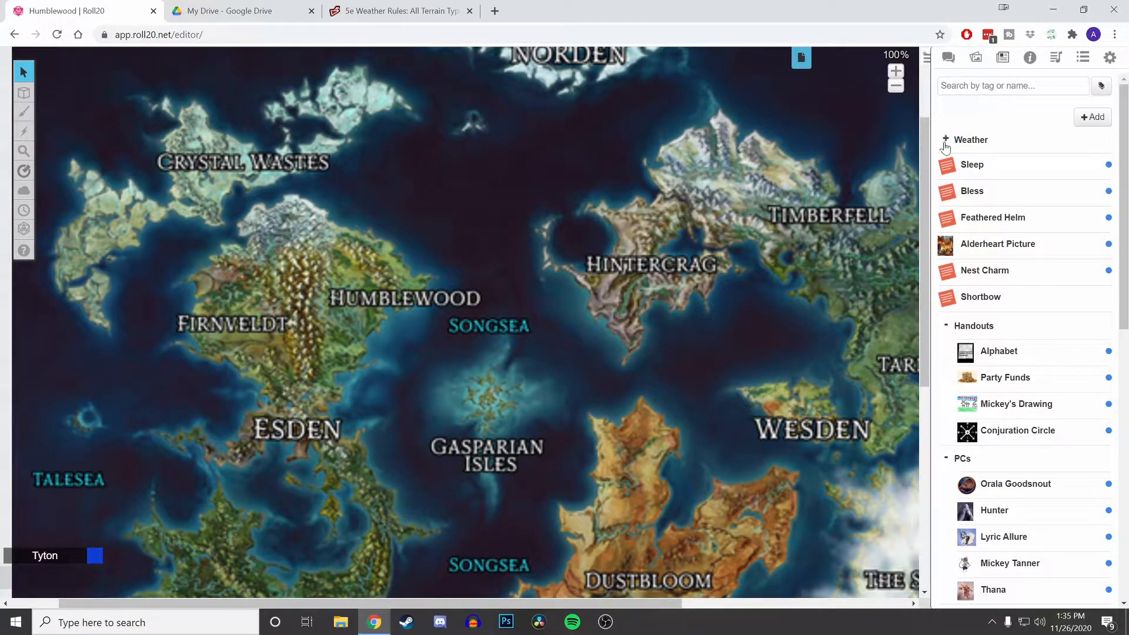
# Add a new handout inside the journal's Weather folder and name it Grassland Weather.
pyautogui.click(1082, 120)
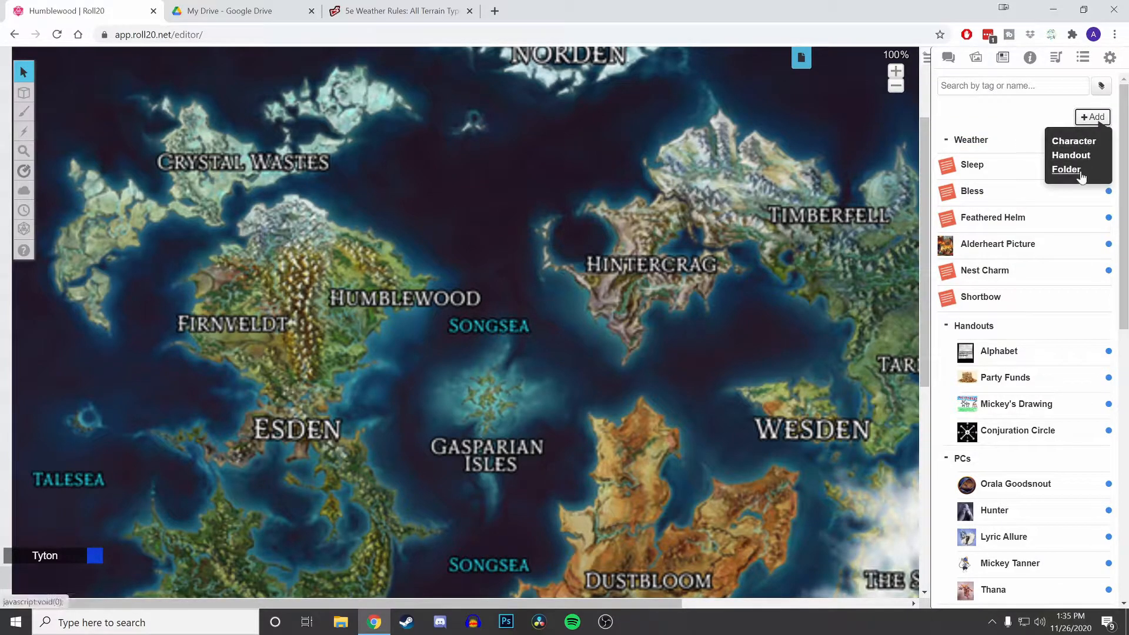
pyautogui.rightClick(969, 142)
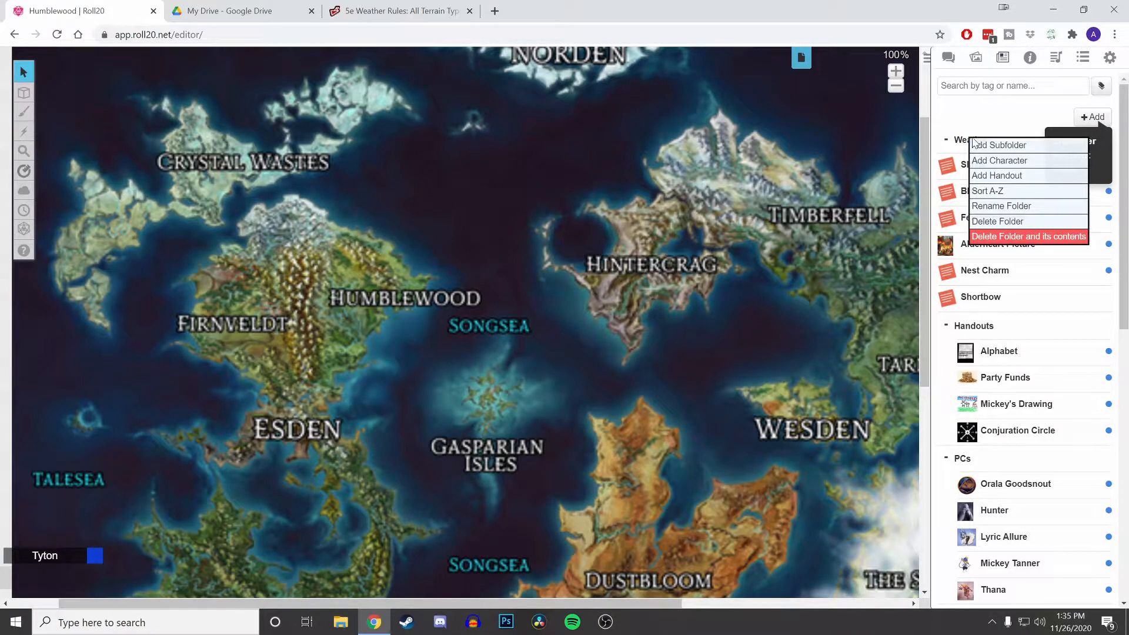
pyautogui.click(997, 177)
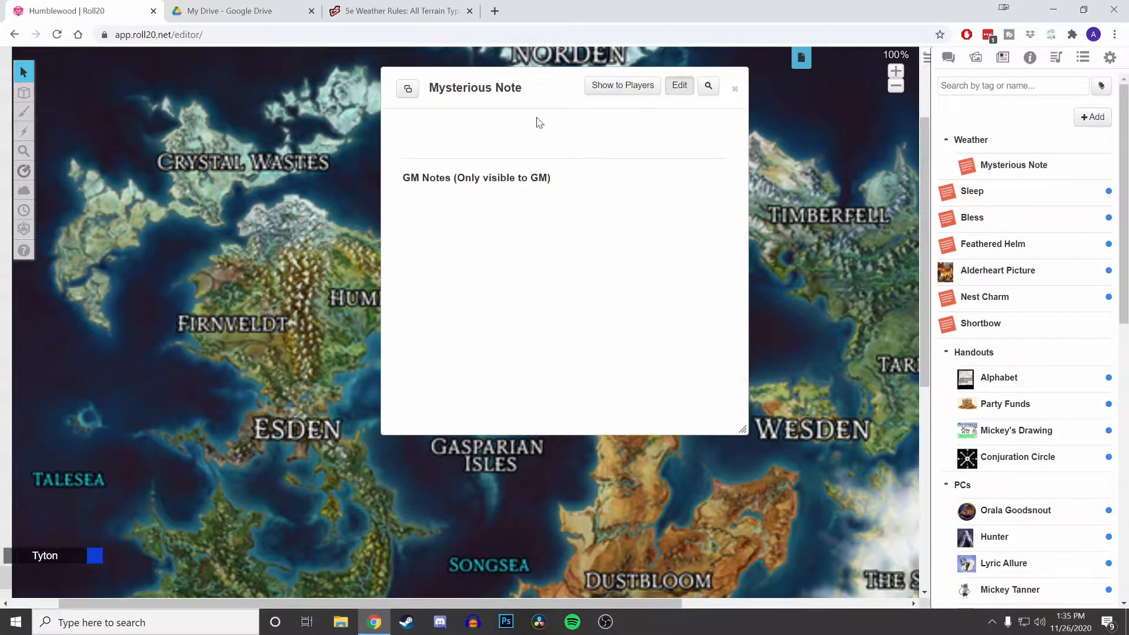
pyautogui.click(679, 87)
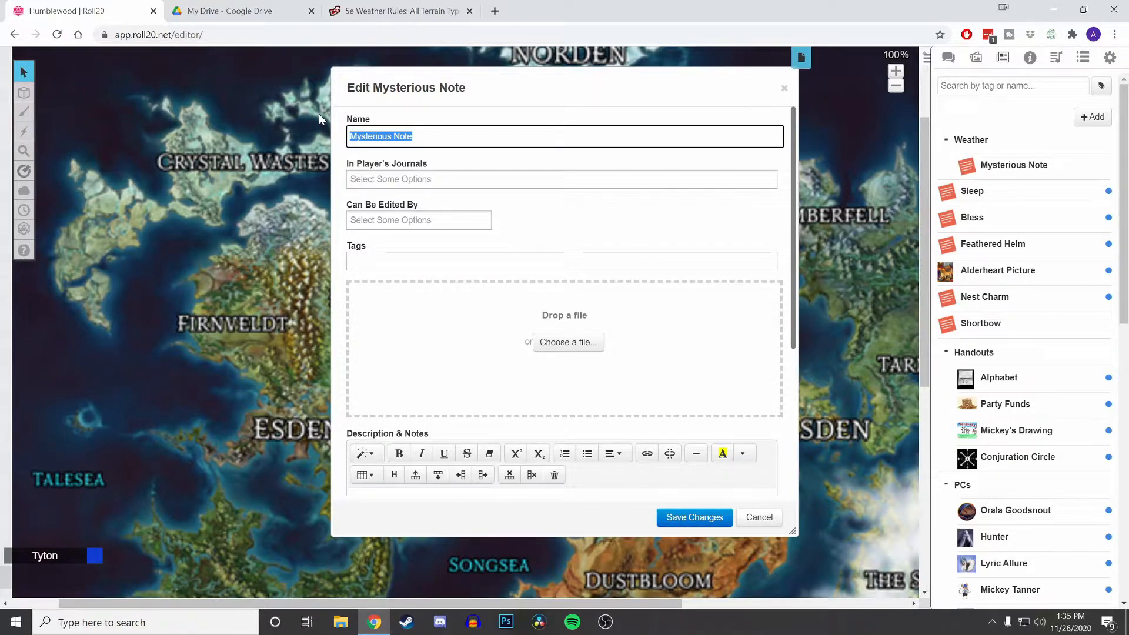
pyautogui.write('Grassland')
pyautogui.write('Weather')
# Enlarge the handout's Description & Notes box to make room for a table.
pyautogui.scroll(-2, 494, 276)
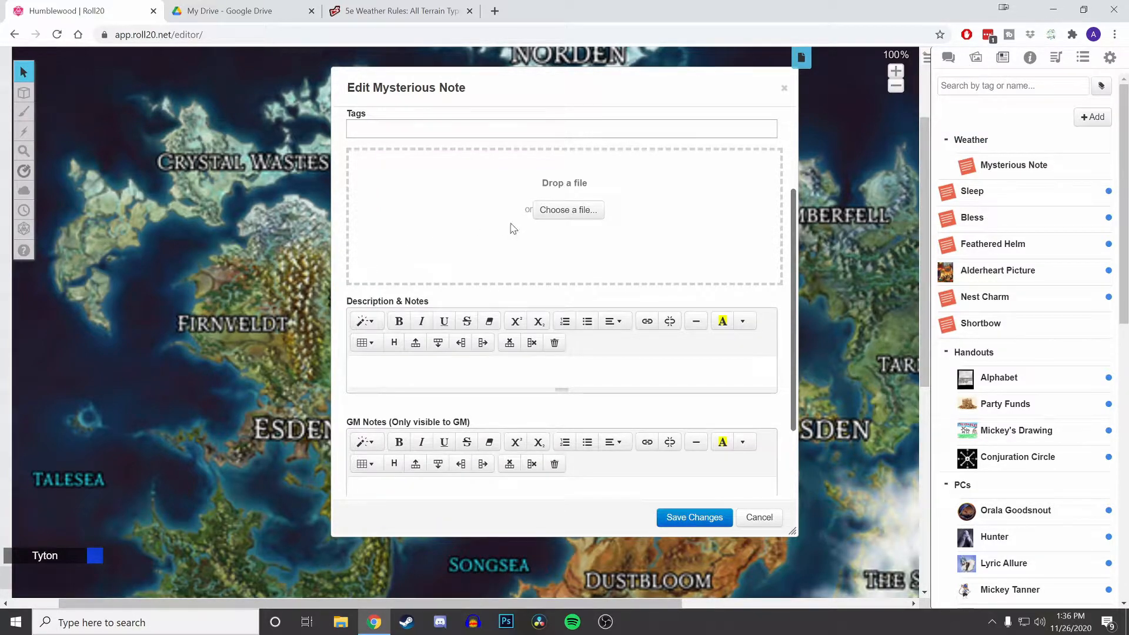
pyautogui.moveTo(557, 390); pyautogui.dragTo(545, 493)
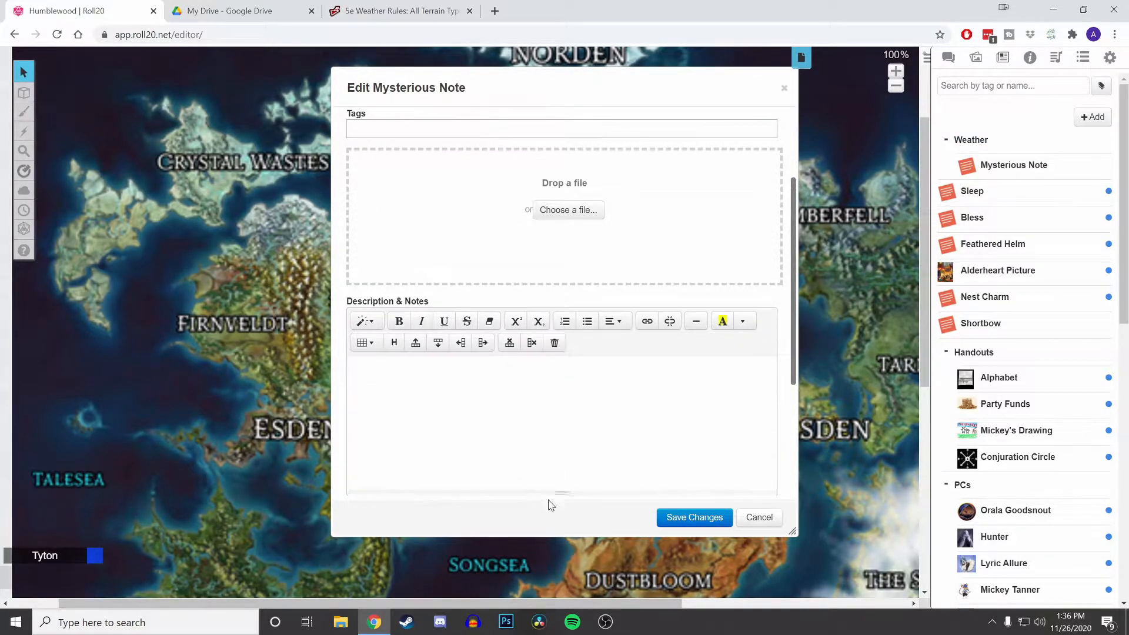
pyautogui.scroll(3, 547, 294)
pyautogui.click(499, 166)
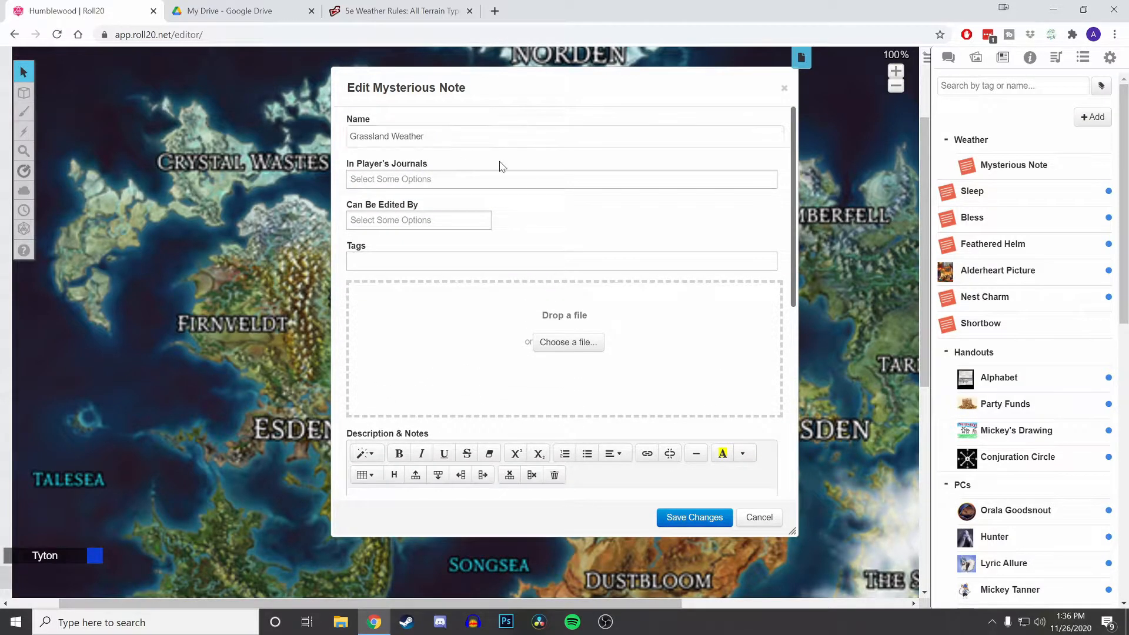
pyautogui.scroll(-5, 517, 294)
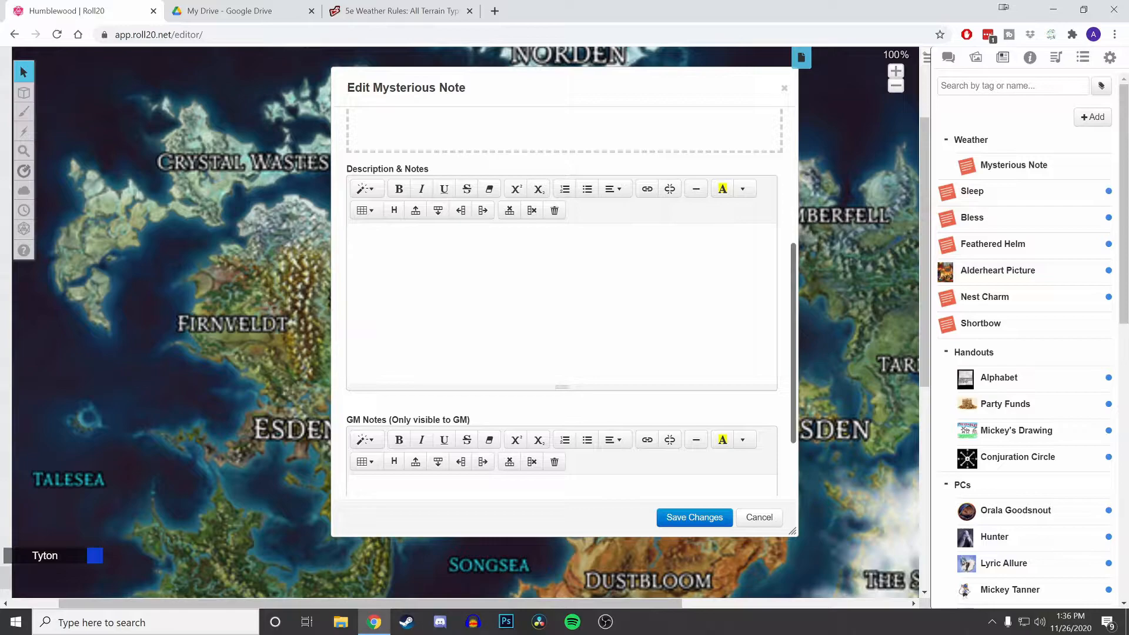
# Insert a table of 2 columns by 9 rows in Description & Notes and make its first row a header.
pyautogui.click(365, 210)
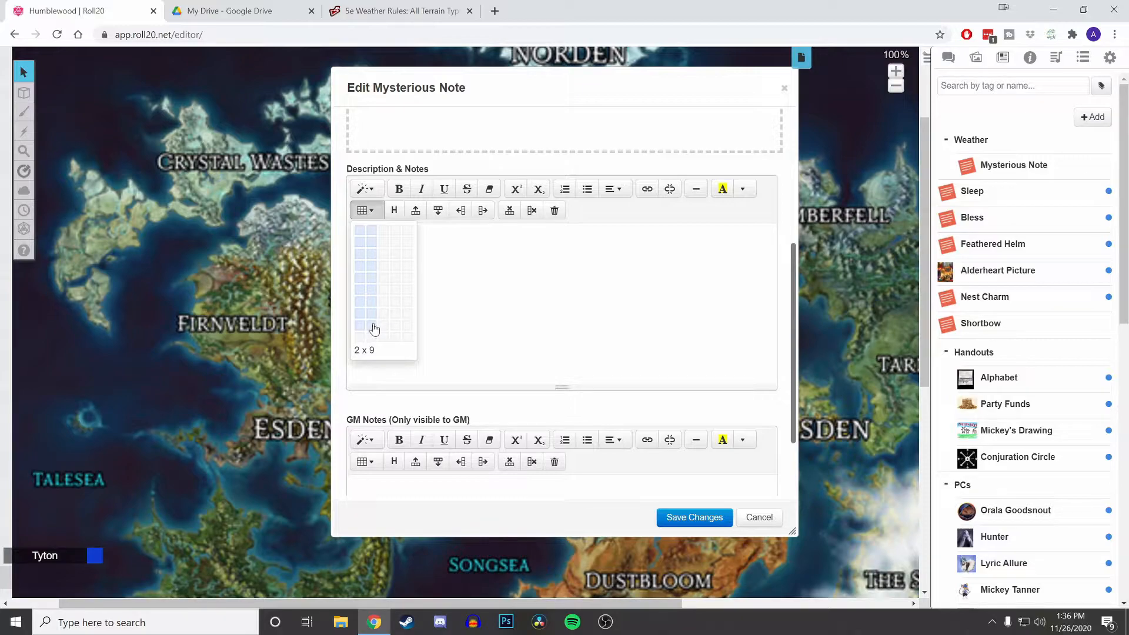
pyautogui.click(374, 328)
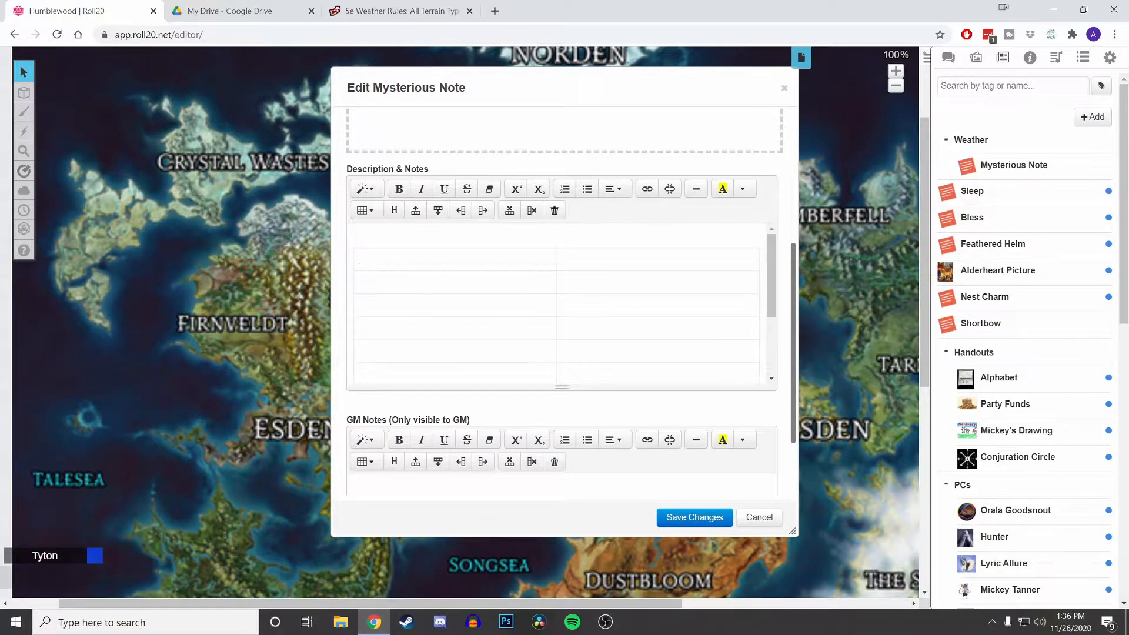
pyautogui.click(394, 210)
pyautogui.click(394, 210)
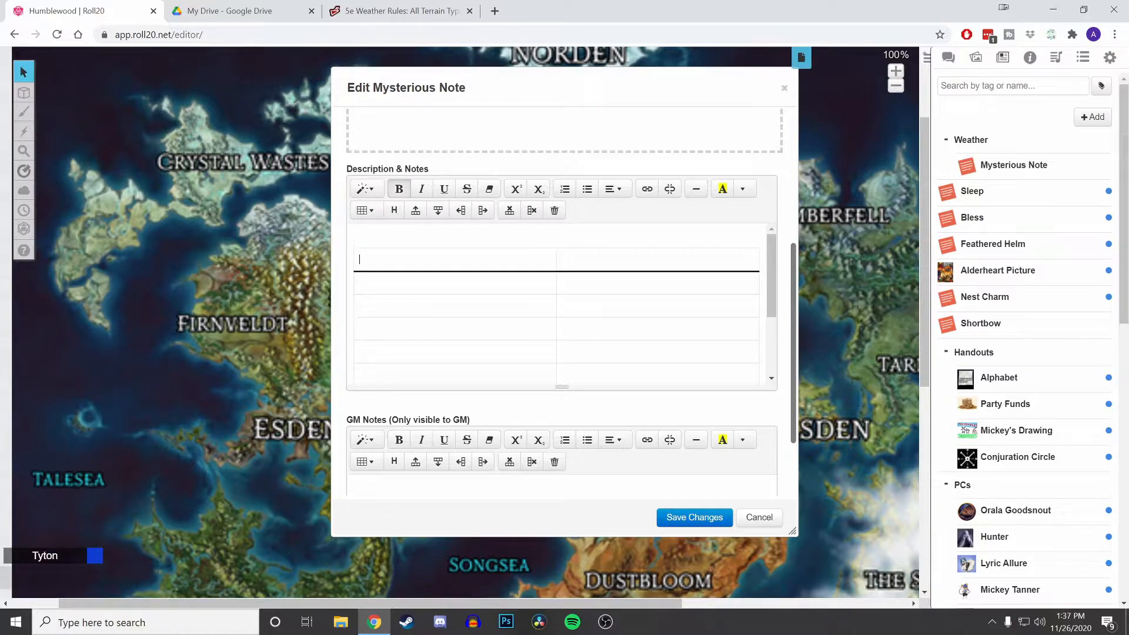
# Enter the table's column headings as d100 and Weather Description.
pyautogui.write('d100 ')
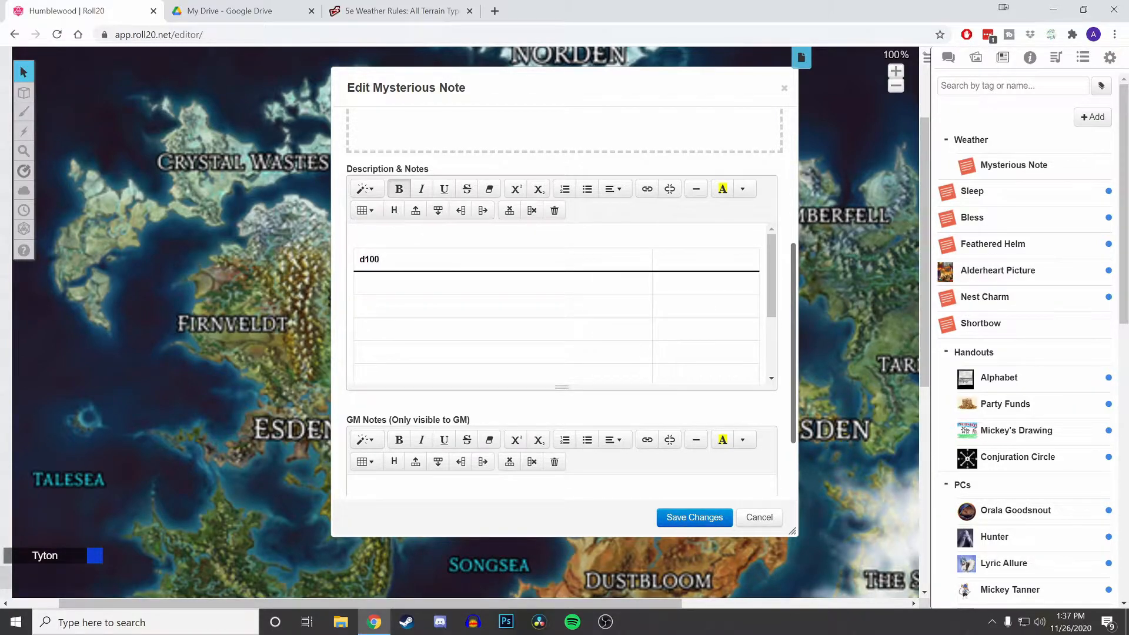
pyautogui.write('Grassland')
pyautogui.press('BackSpace')
pyautogui.press('BackSpace')
pyautogui.press('BackSpace')
pyautogui.press('BackSpace')
pyautogui.press('BackSpace')
pyautogui.press('BackSpace')
pyautogui.press('BackSpace')
pyautogui.press('BackSpace')
pyautogui.press('BackSpace')
pyautogui.press('BackSpace')
pyautogui.write('Weather Description')
pyautogui.click(459, 282)
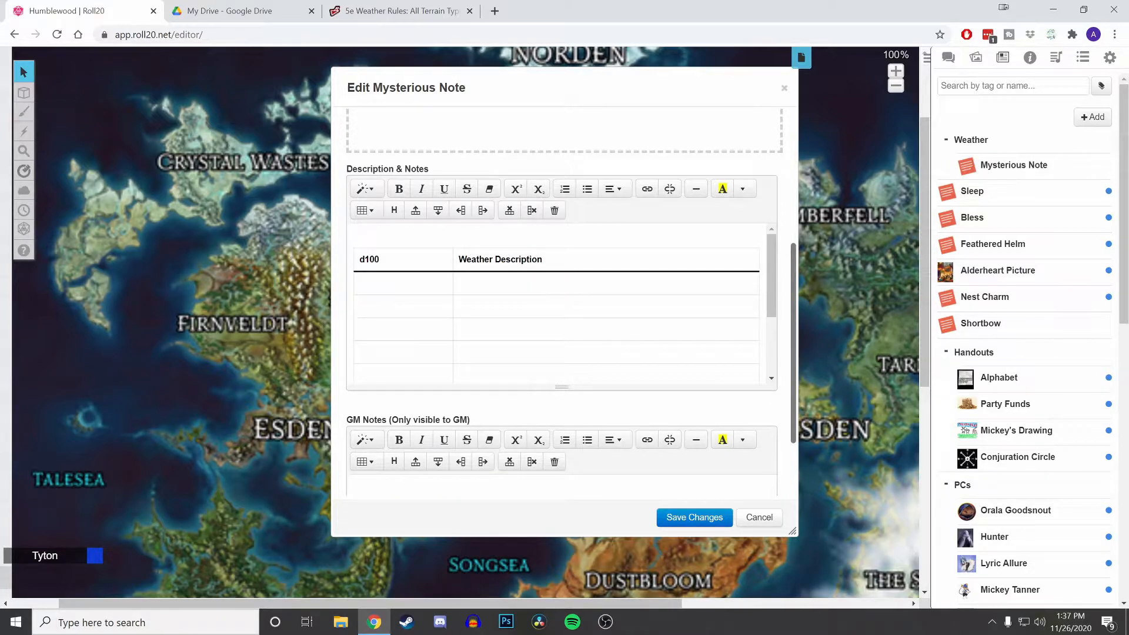
# Make the Description & Notes box taller so more of the weather table's rows fit.
pyautogui.scroll(-4, 565, 329)
pyautogui.moveTo(567, 328); pyautogui.dragTo(566, 377)
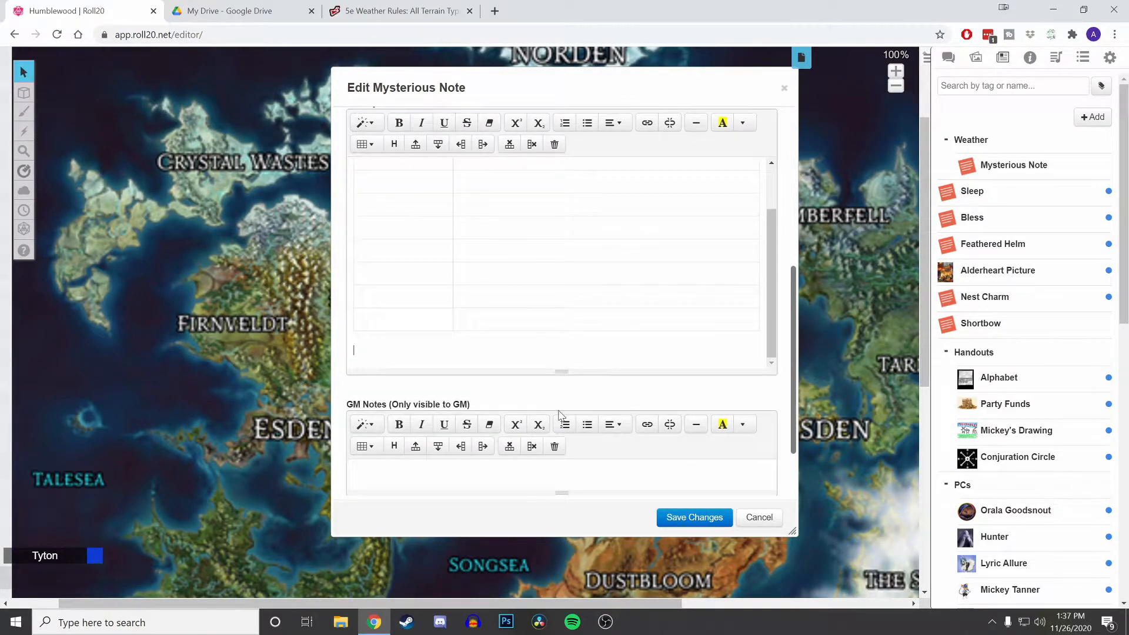
pyautogui.scroll(5, 561, 330)
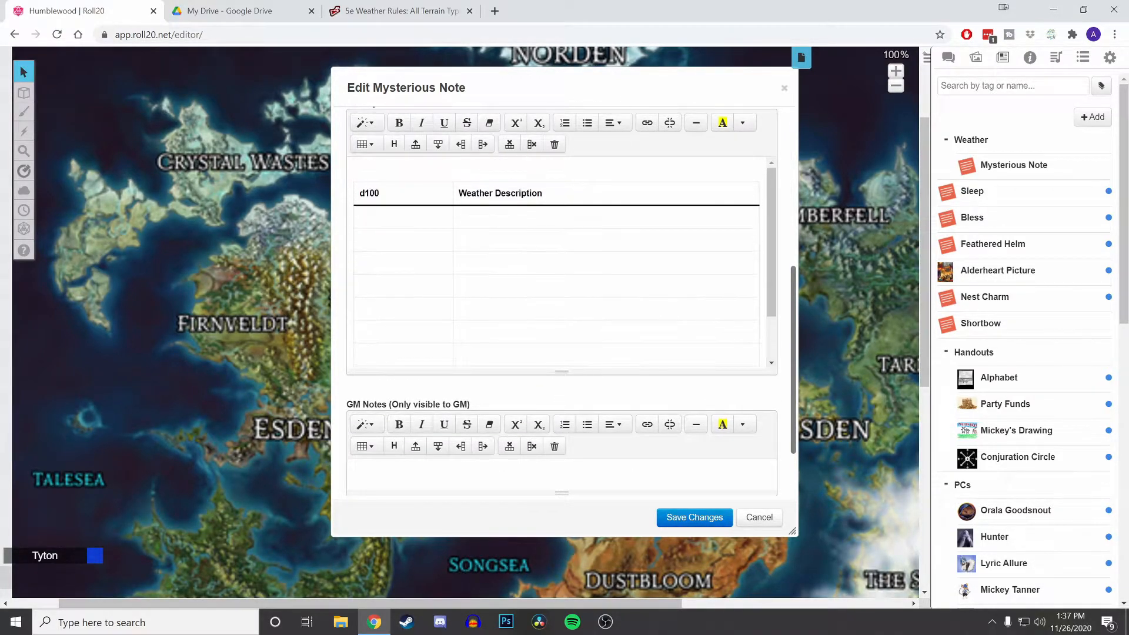
pyautogui.scroll(1, 539, 194)
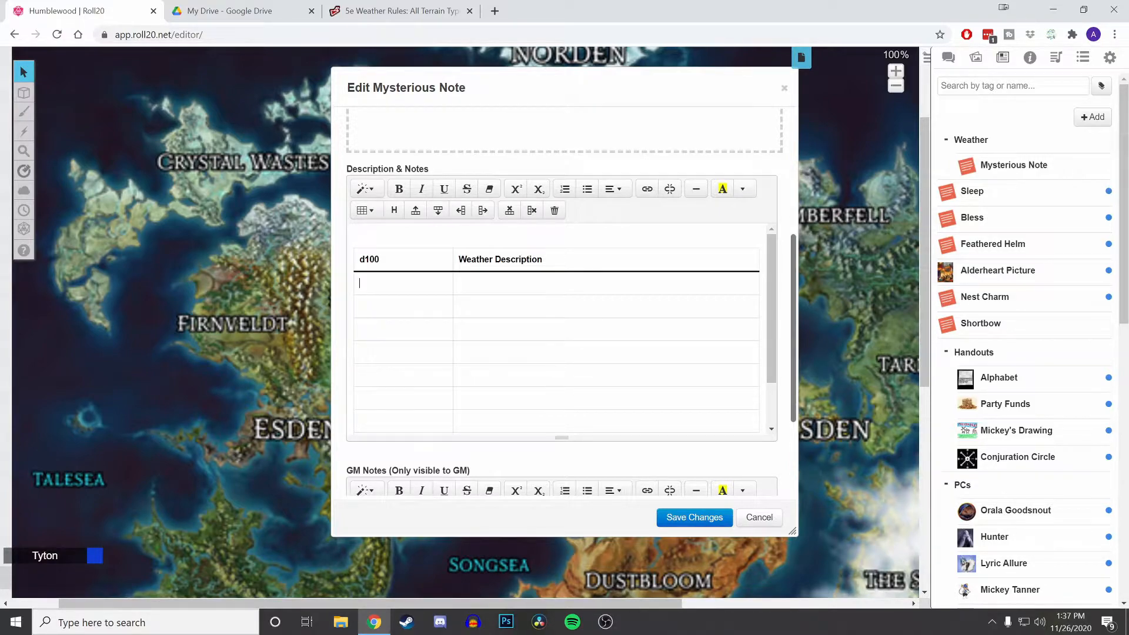
# Examine the City-Encounters rollable table, including the name and weight settings of its first item, and close it without saving.
pyautogui.click(1083, 57)
pyautogui.scroll(-3, 1004, 305)
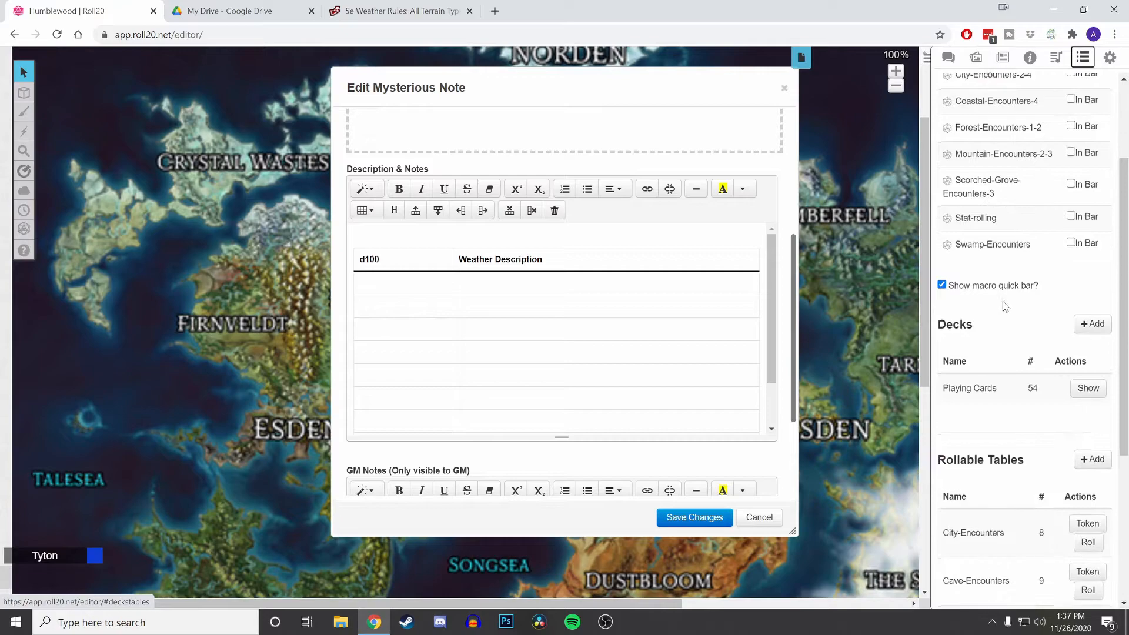
pyautogui.scroll(-4, 1005, 305)
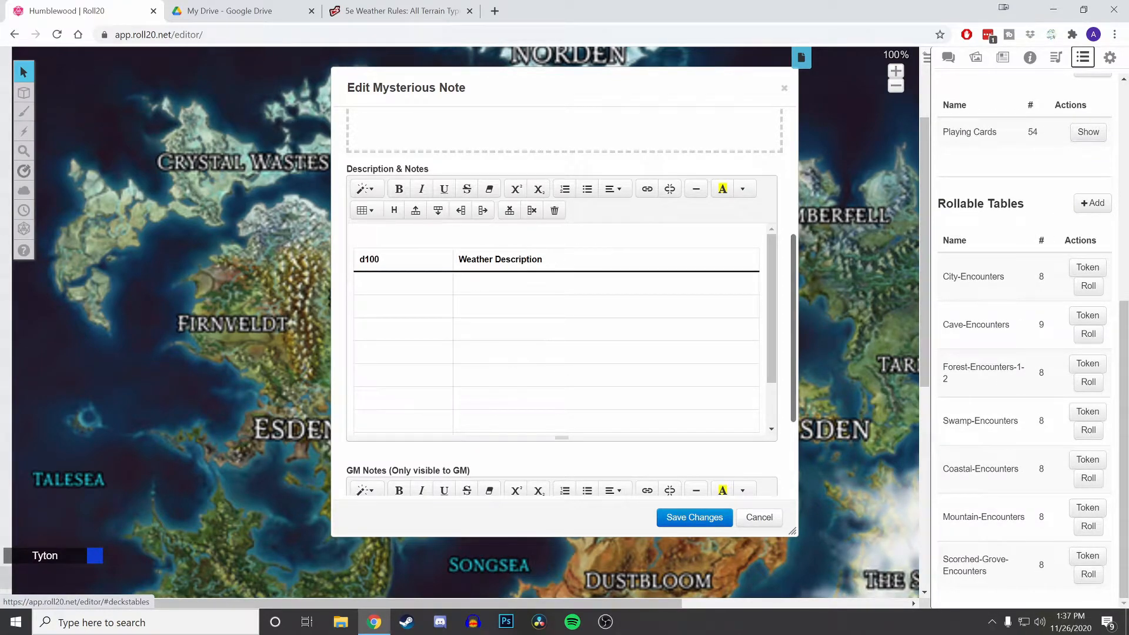
pyautogui.click(978, 287)
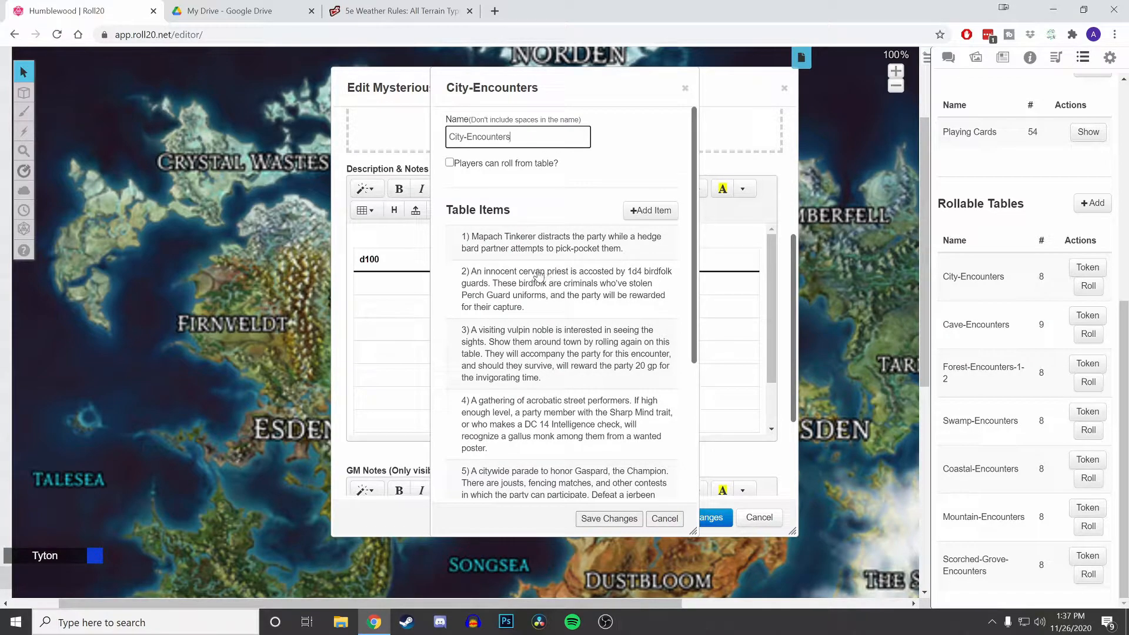
pyautogui.scroll(-2, 538, 273)
pyautogui.scroll(-2, 538, 274)
pyautogui.scroll(4, 538, 273)
pyautogui.click(535, 256)
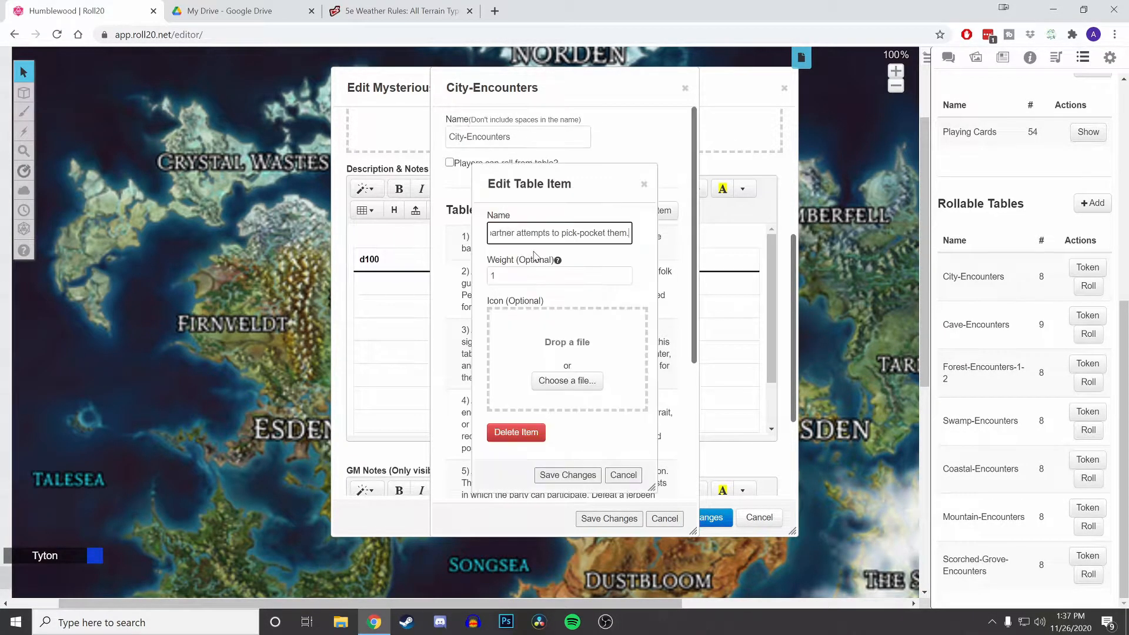
pyautogui.click(622, 475)
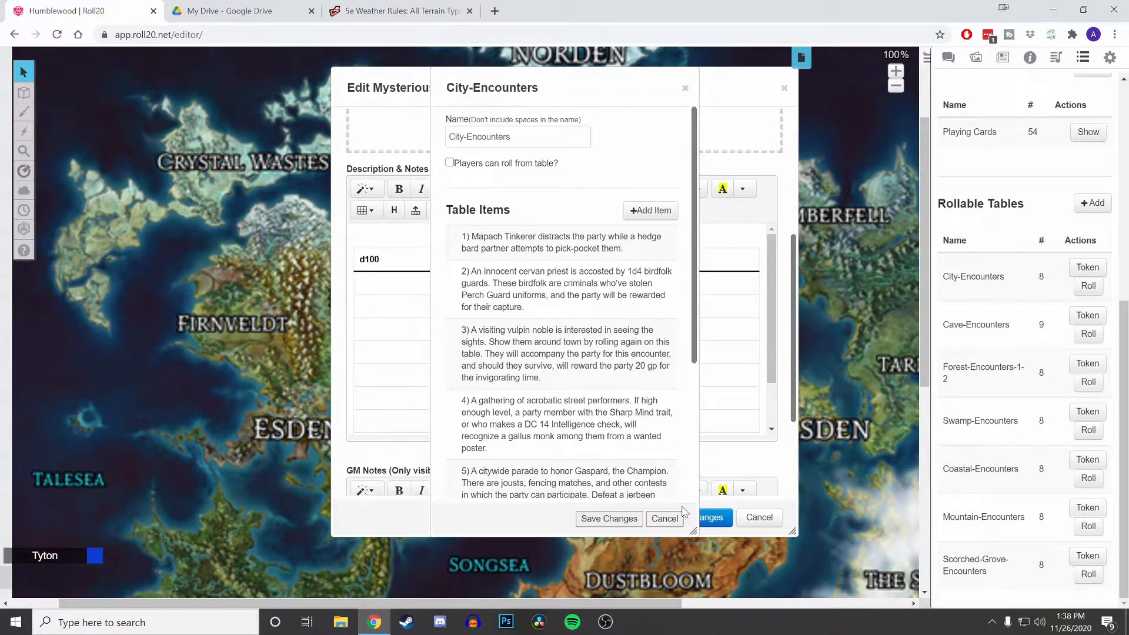
pyautogui.click(664, 518)
# Add a new rollable table and open its editor beside the handout editor, with both windows fully clear of each other.
pyautogui.scroll(2, 1009, 389)
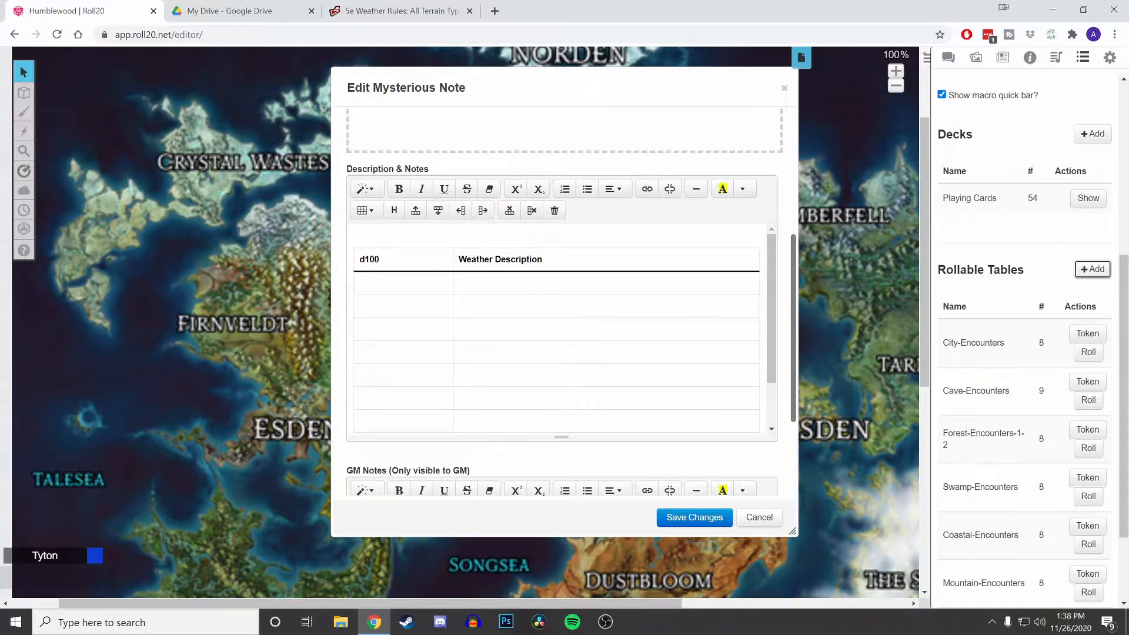
pyautogui.moveTo(630, 90); pyautogui.dragTo(260, 75)
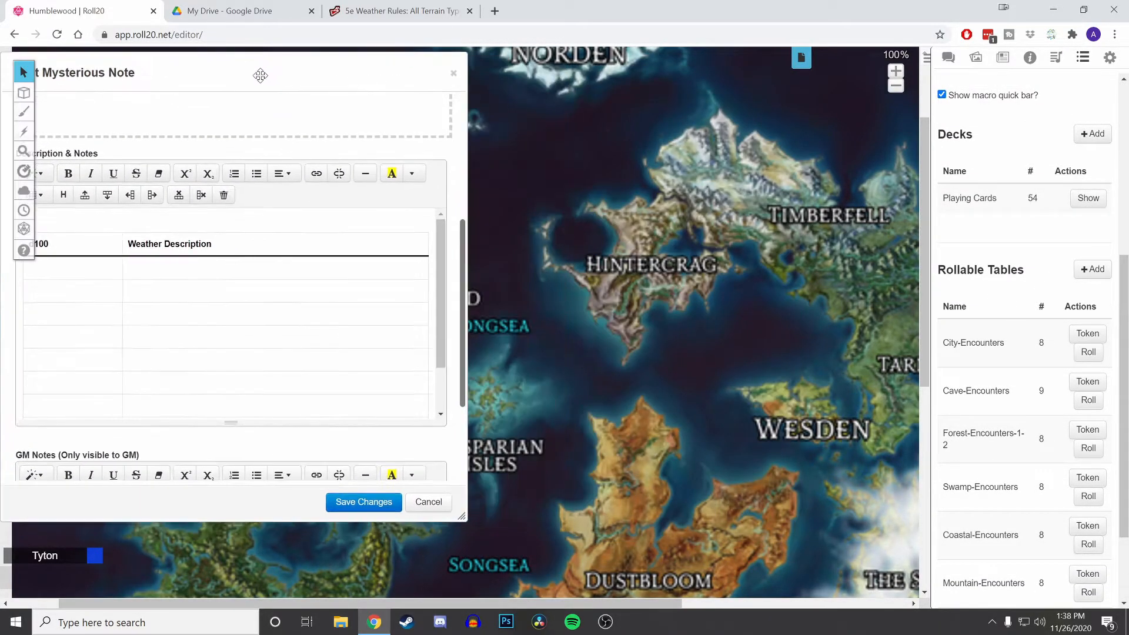
pyautogui.click(1084, 274)
pyautogui.scroll(-2, 1012, 471)
pyautogui.click(984, 569)
pyautogui.moveTo(547, 82); pyautogui.dragTo(690, 81)
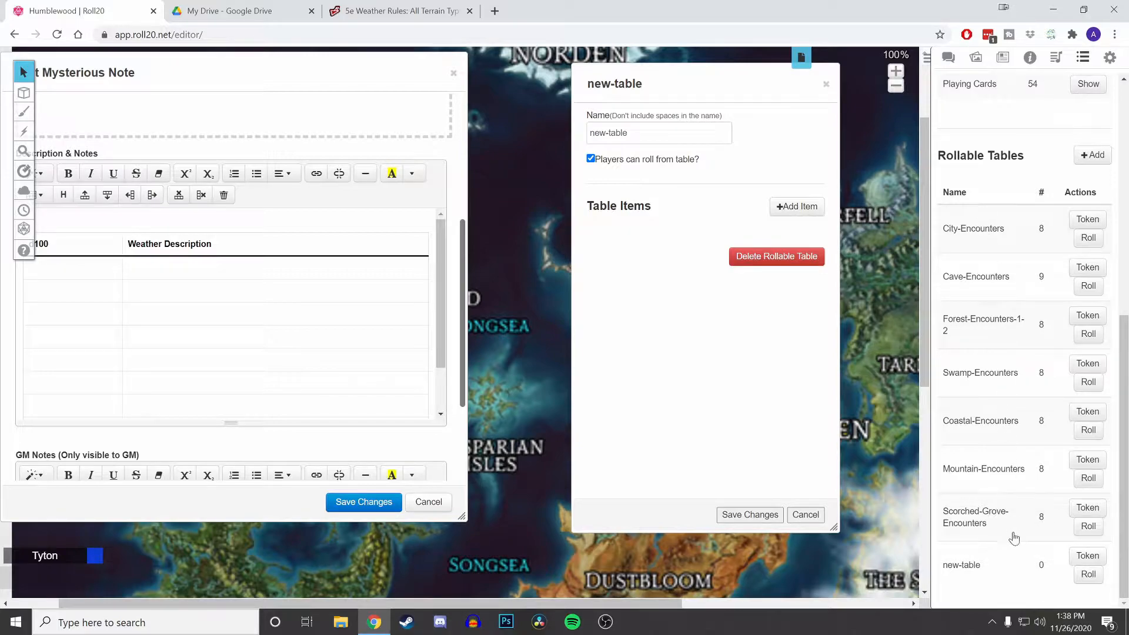
pyautogui.moveTo(986, 229); pyautogui.dragTo(994, 323)
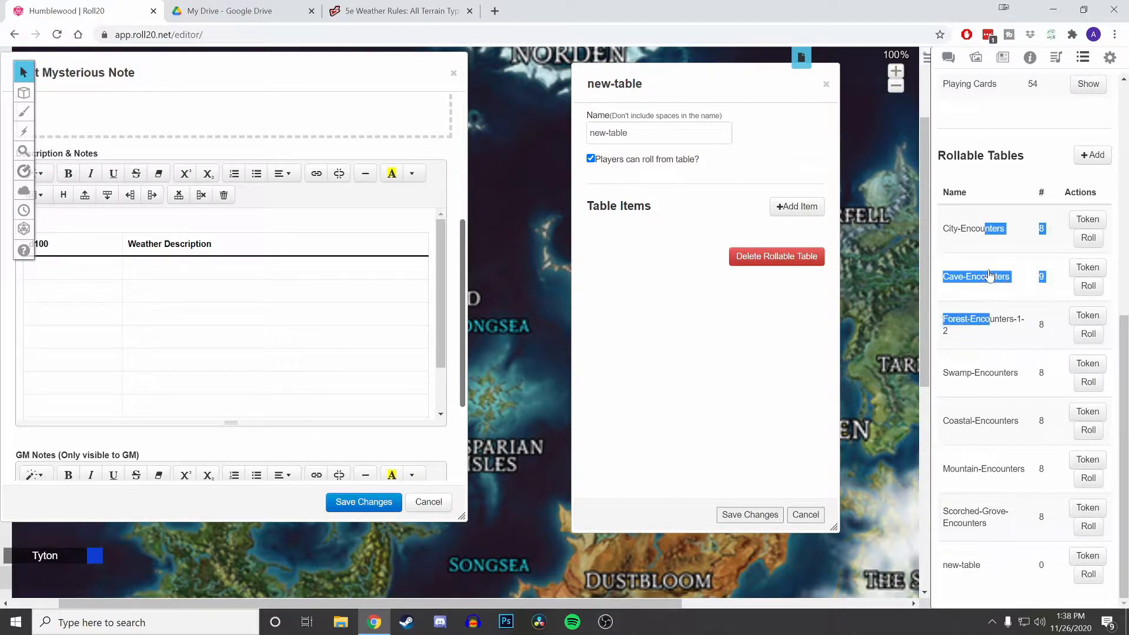
pyautogui.click(996, 187)
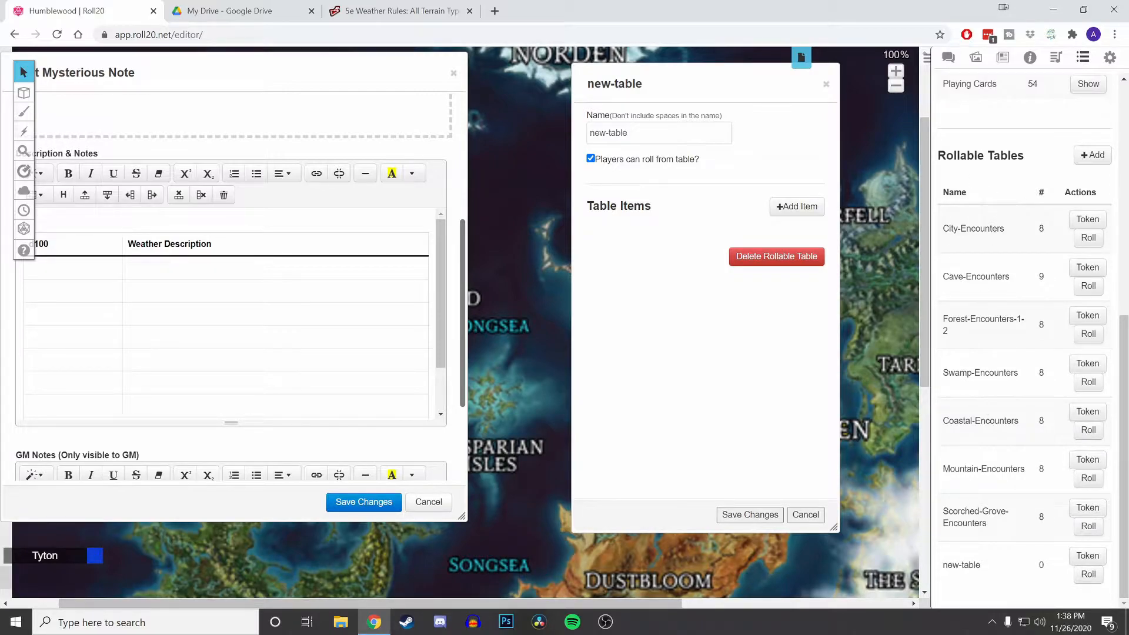
# Name the new rollable table Weather-Grasslands and disallow players from rolling on it.
pyautogui.doubleClick(618, 133)
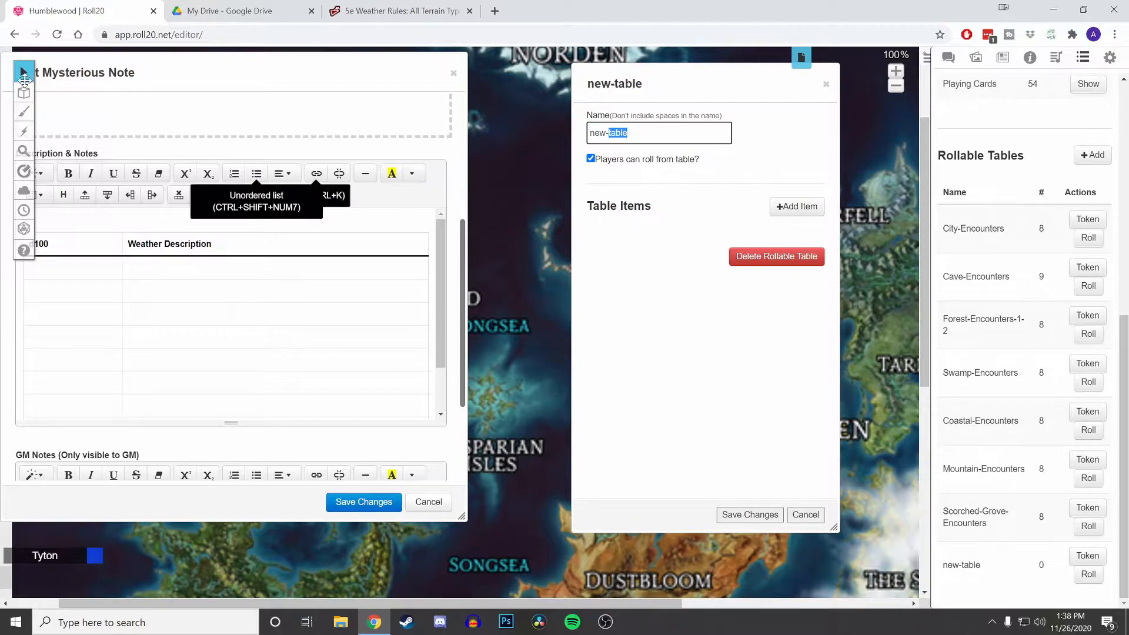
pyautogui.tripleClick(652, 132)
pyautogui.click(651, 159)
pyautogui.doubleClick(618, 133)
pyautogui.press('End')
pyautogui.hotkey('ctrl', 'shift', 'Left')
pyautogui.hotkey('ctrl', 'shift', 'Left')
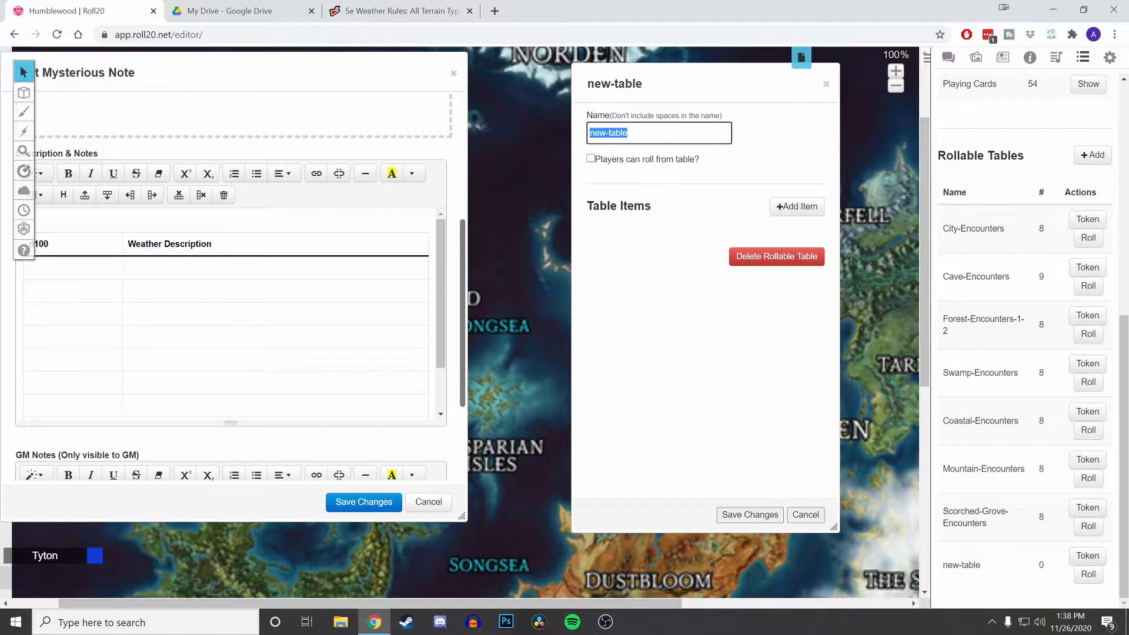
pyautogui.write('Weather-Grasslands')
# Add an item named Heavy Rain to the Weather-Grasslands table and save it.
pyautogui.click(797, 206)
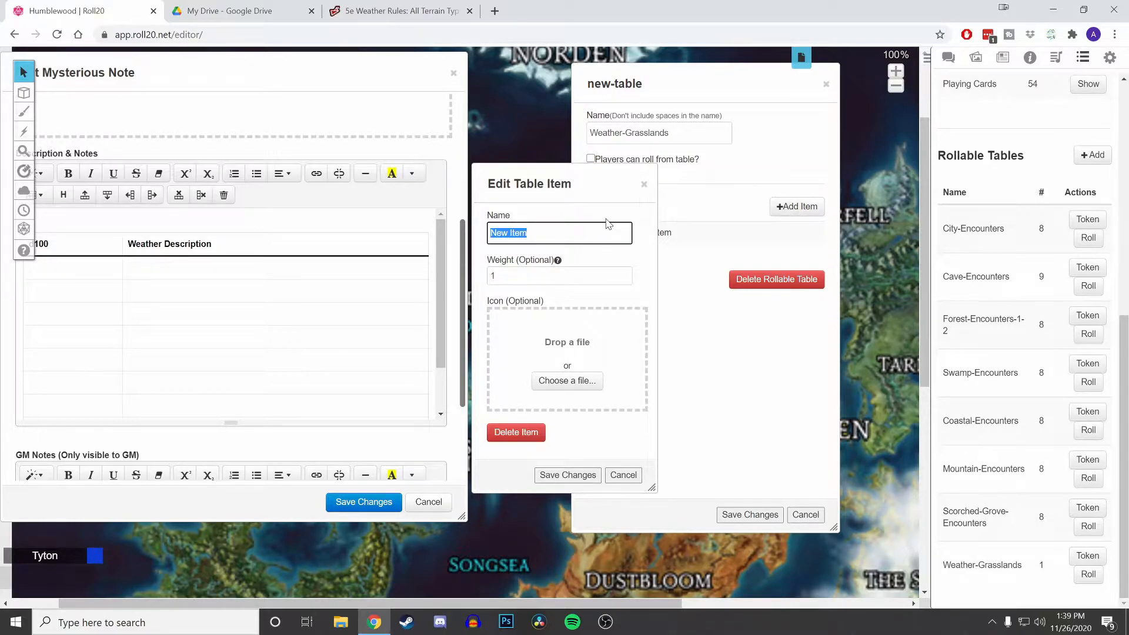
pyautogui.write('Heavy Weather')
pyautogui.press('BackSpace')
pyautogui.press('BackSpace')
pyautogui.press('BackSpace')
pyautogui.press('BackSpace')
pyautogui.press('BackSpace')
pyautogui.press('BackSpace')
pyautogui.press('BackSpace')
pyautogui.write('Rain')
pyautogui.click(579, 473)
# Add a second table item named Light Rain and save it.
pyautogui.click(778, 214)
pyautogui.write('Light Rain')
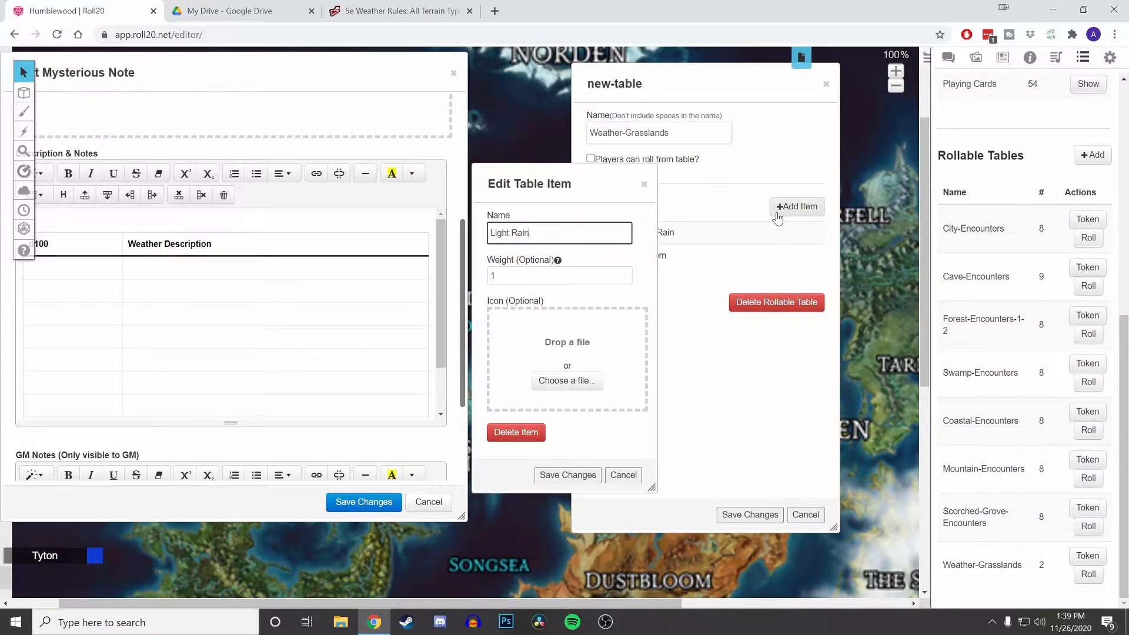
pyautogui.click(579, 474)
# Add two more table items named Heavy Cloud Cover and Light Cloud Cover, saving each.
pyautogui.click(810, 208)
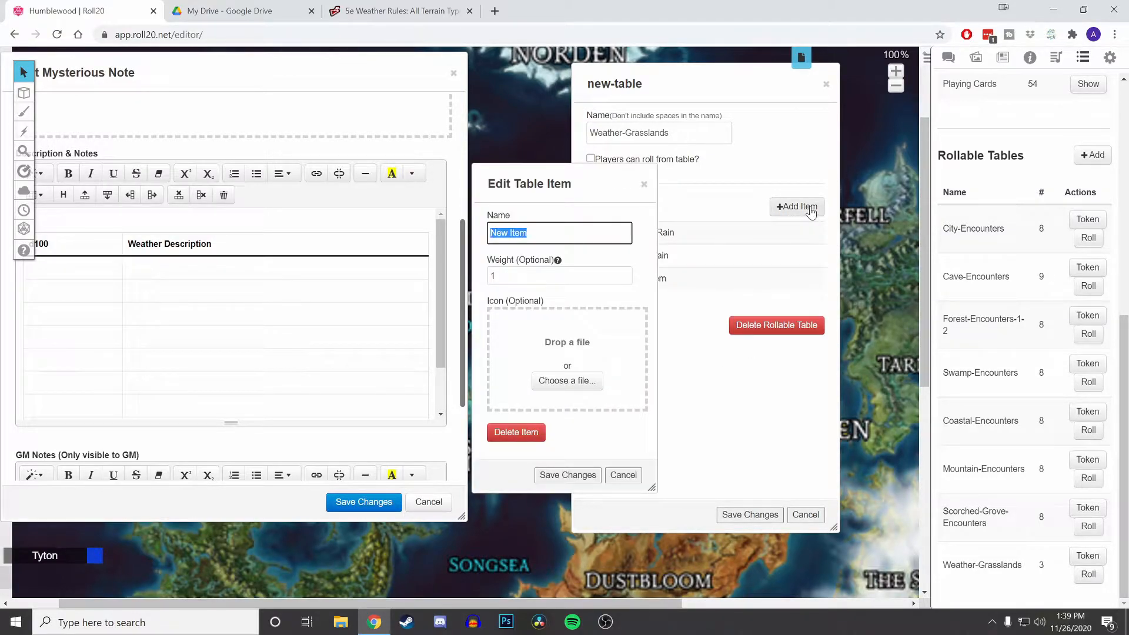
pyautogui.write('Heavy Cloud Cover')
pyautogui.click(567, 474)
pyautogui.click(797, 206)
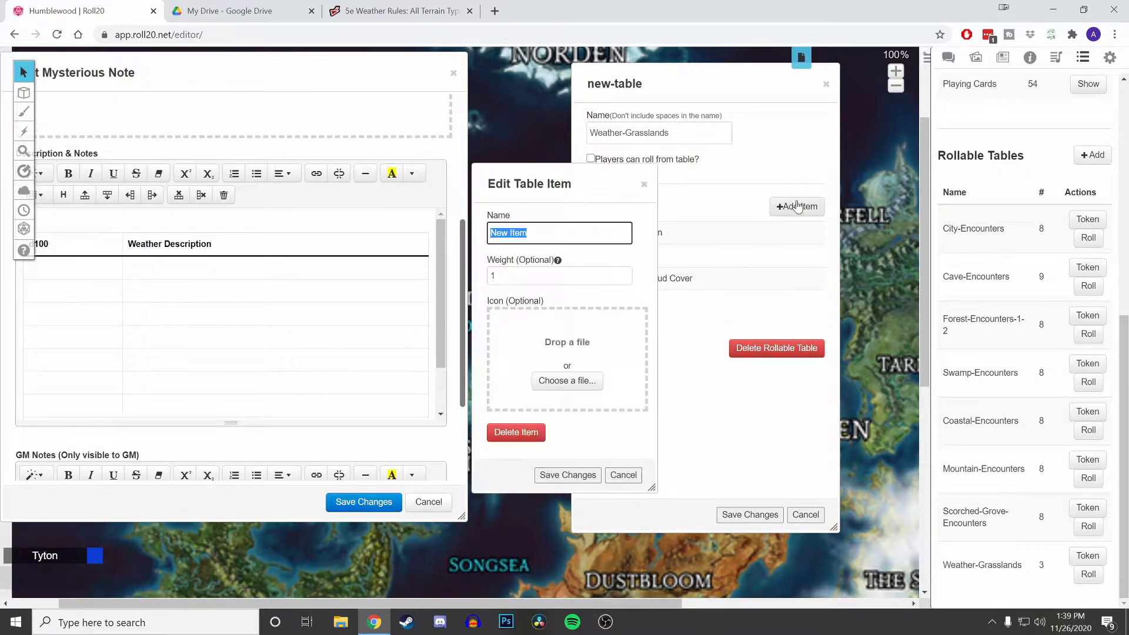
pyautogui.write('Light Cloud Cover')
pyautogui.click(568, 474)
# Rename the Heavy Rain item as Heavy Precipitation and save it.
pyautogui.click(647, 233)
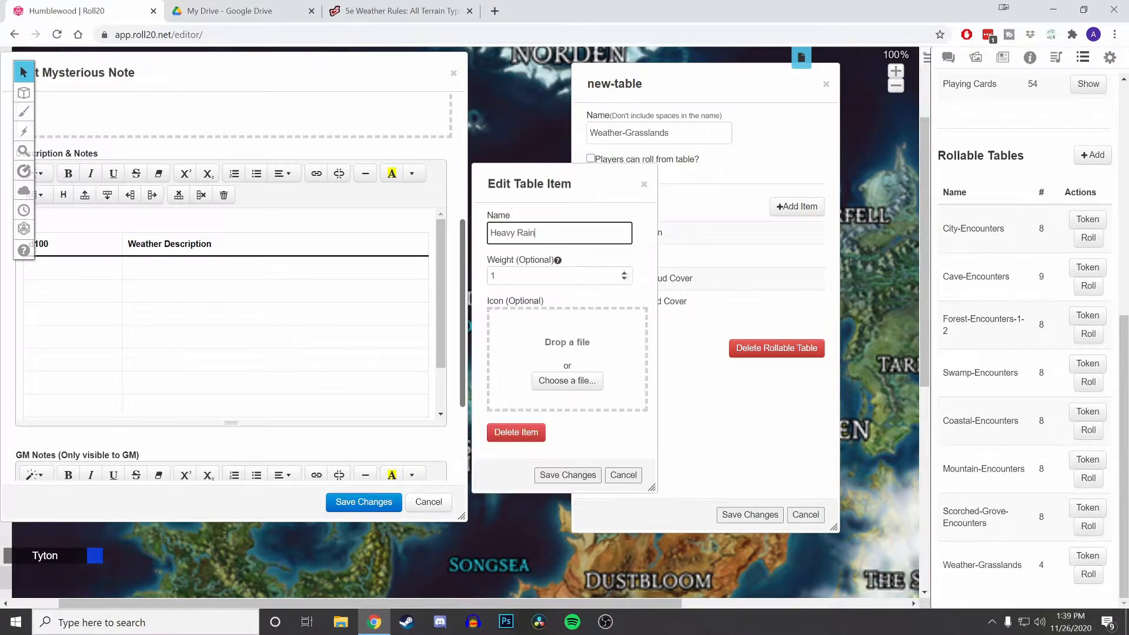
pyautogui.hotkey('shift', 'Left')
pyautogui.hotkey('shift', 'Left')
pyautogui.hotkey('shift', 'Left')
pyautogui.hotkey('shift', 'Left')
pyautogui.write('Precipitation')
pyautogui.click(571, 474)
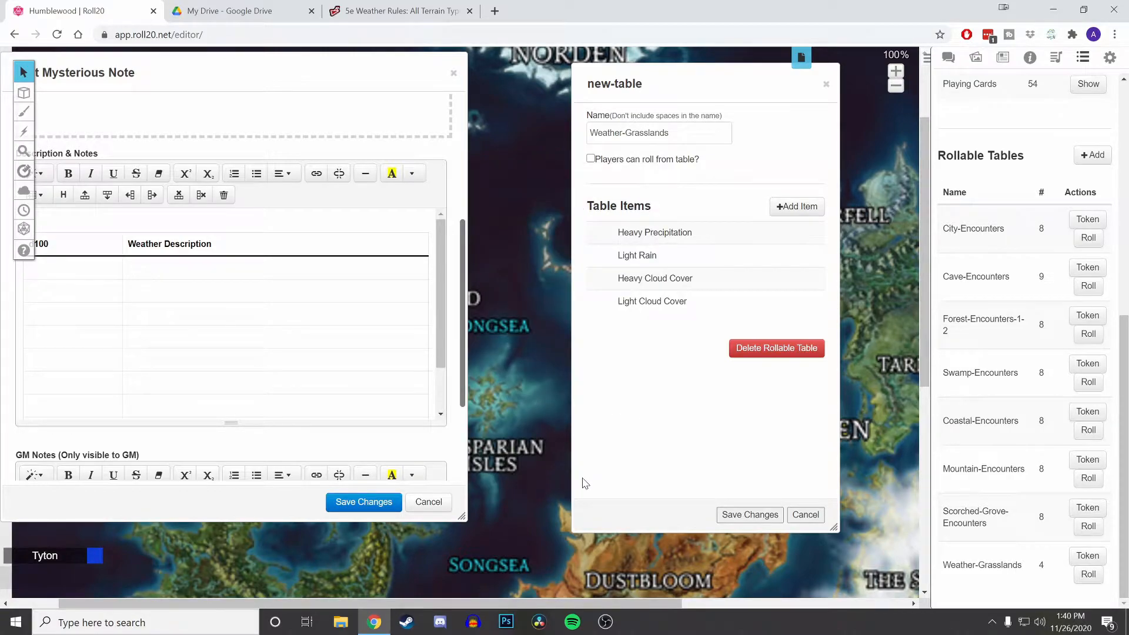
# Rename the Light Rain item as Light Precipitation and save it.
pyautogui.click(688, 258)
pyautogui.press('BackSpace')
pyautogui.press('BackSpace')
pyautogui.press('BackSpace')
pyautogui.press('BackSpace')
pyautogui.write('Precipitation')
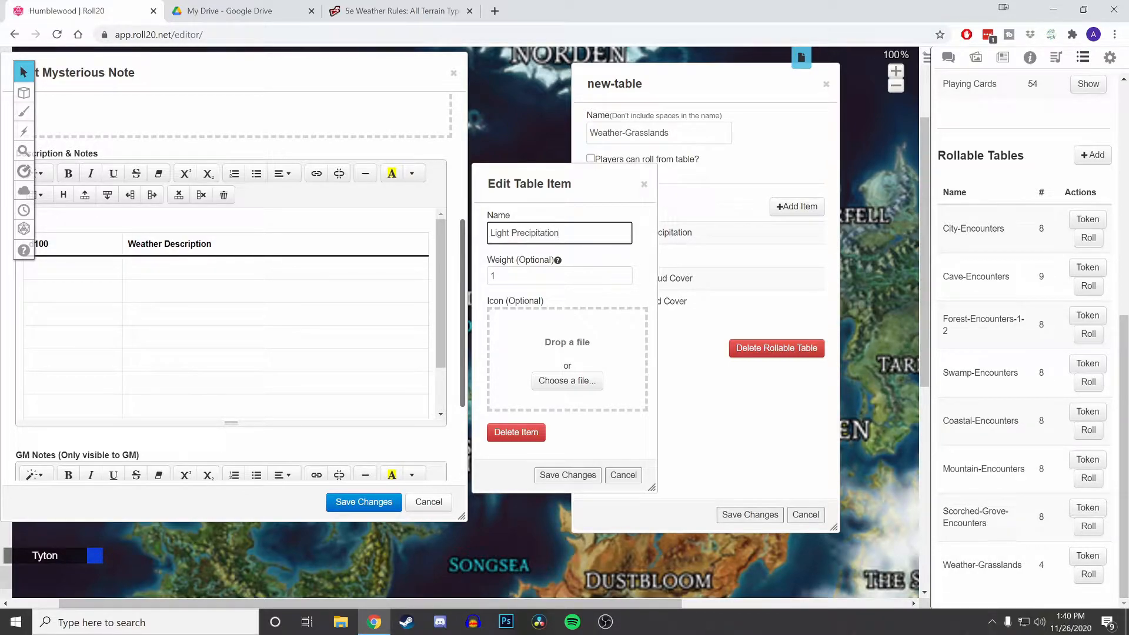
pyautogui.click(580, 474)
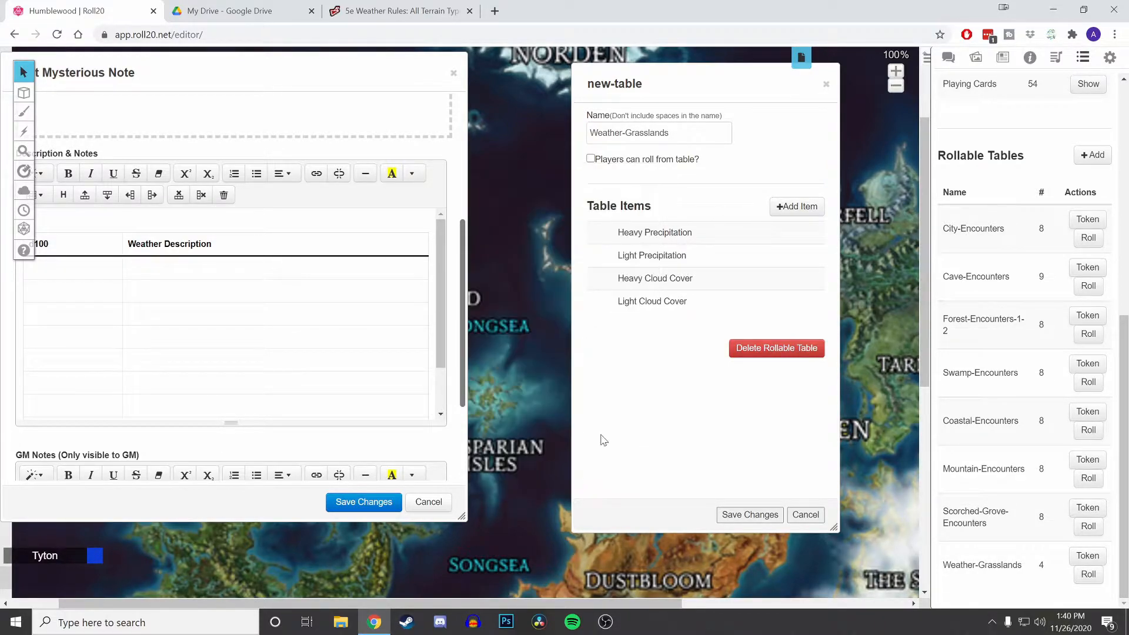
# Add a table item named Clear Skies and save it.
pyautogui.click(797, 207)
pyautogui.write('Clear Skies')
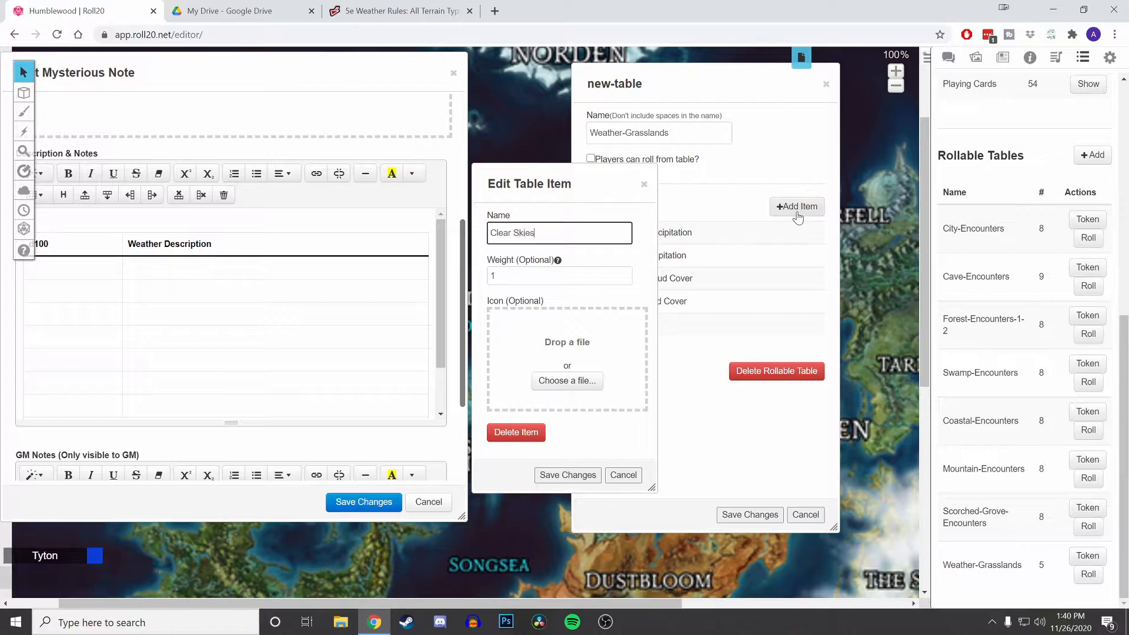
pyautogui.click(579, 475)
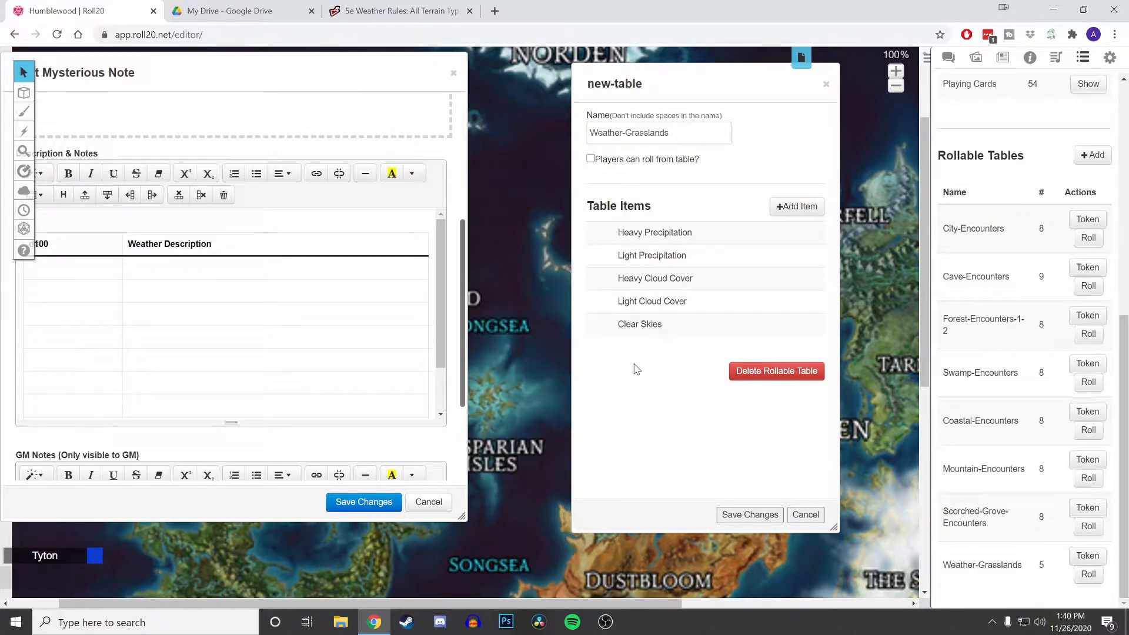
# Add a table item named Strong Winds and save it.
pyautogui.click(797, 207)
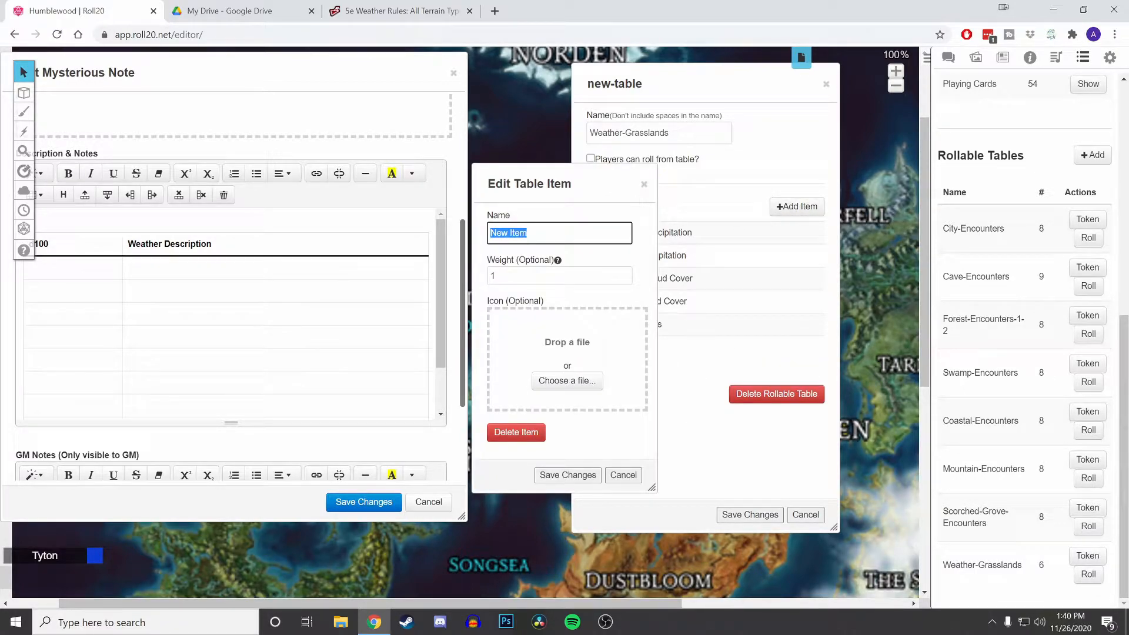
pyautogui.write('Strong Sind')
pyautogui.press('BackSpace')
pyautogui.press('BackSpace')
pyautogui.press('BackSpace')
pyautogui.press('BackSpace')
pyautogui.write('Winds')
pyautogui.click(569, 476)
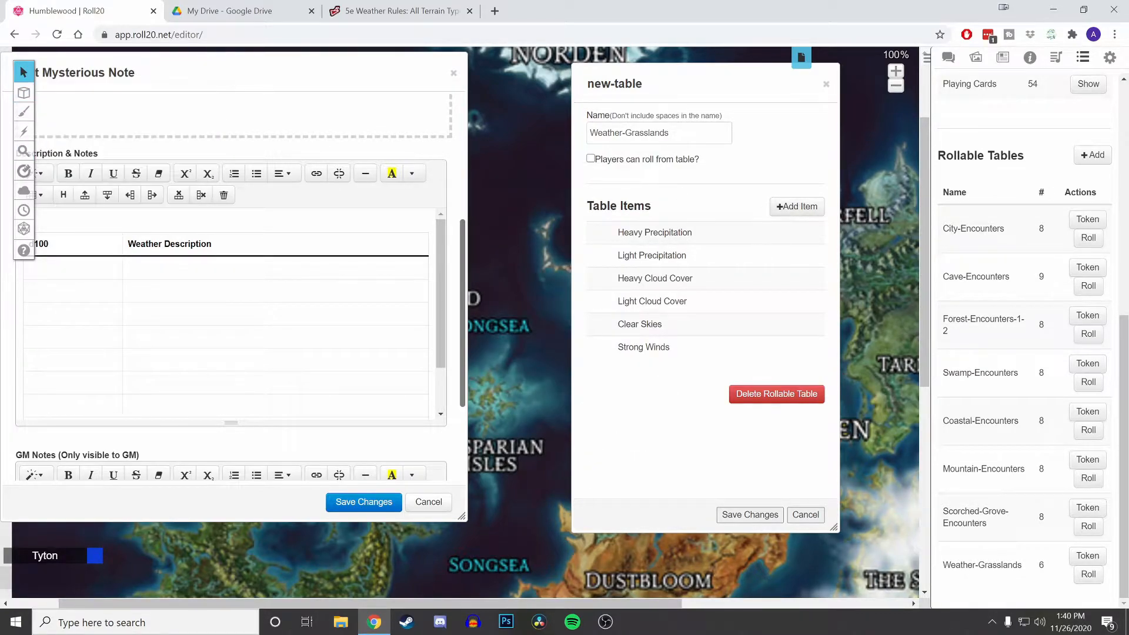
# Add a table item named Above Average Temperature and save it.
pyautogui.click(801, 208)
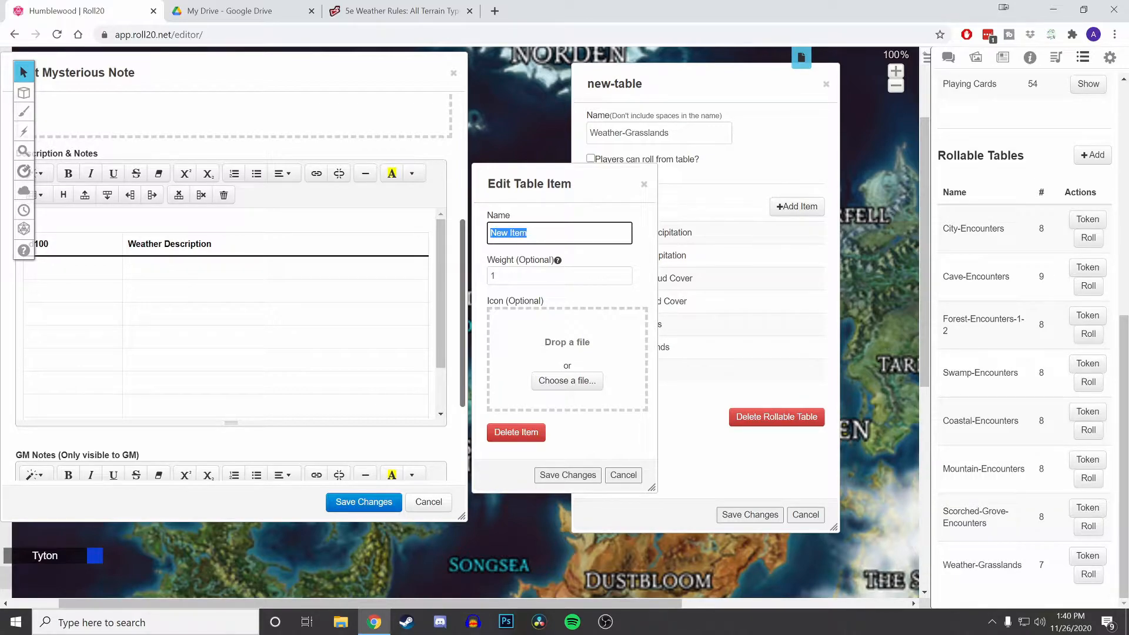
pyautogui.write('AAbove Average Temperature')
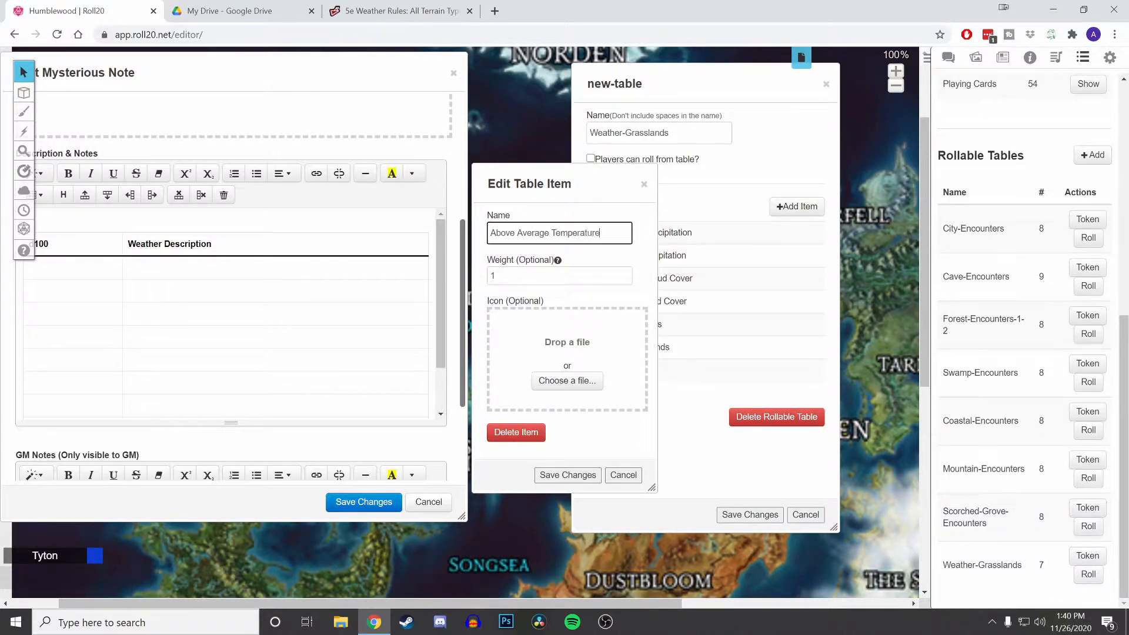
pyautogui.click(568, 475)
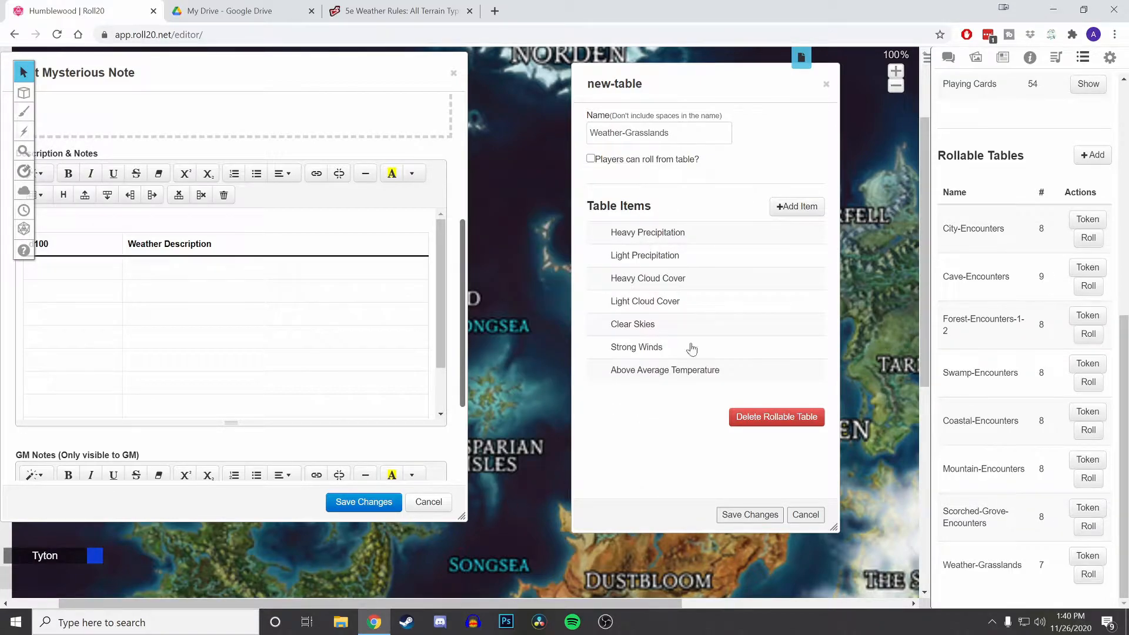
# Add a table item named Below Average Temperature and save it.
pyautogui.click(784, 214)
pyautogui.write('Below ')
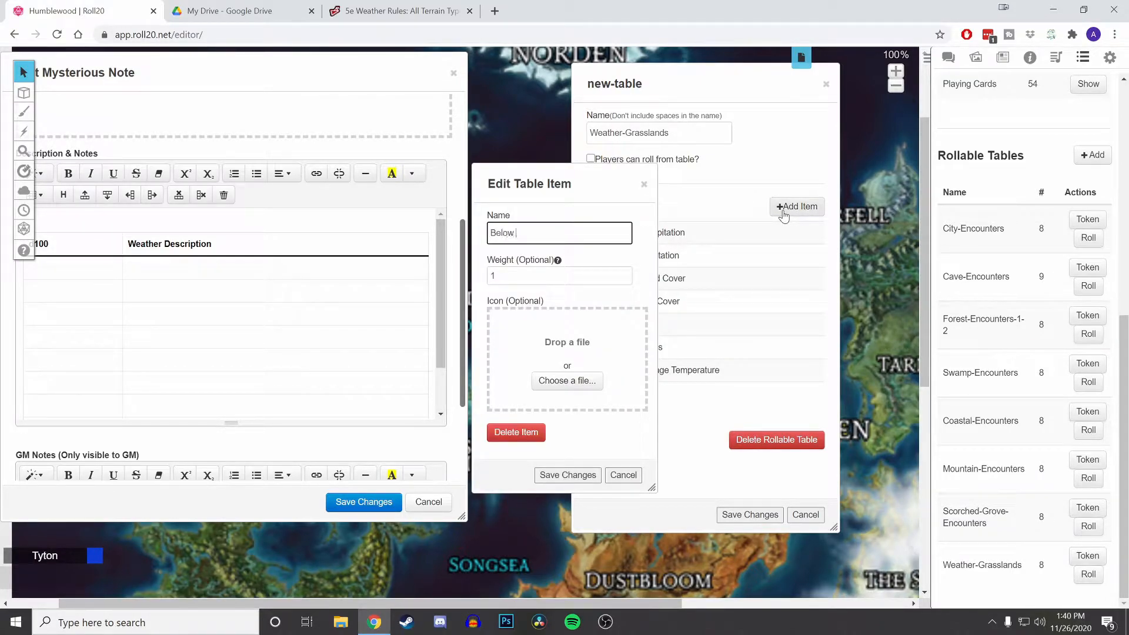
pyautogui.write('Average temp')
pyautogui.press('BackSpace')
pyautogui.press('BackSpace')
pyautogui.press('BackSpace')
pyautogui.write('Temperature')
pyautogui.click(566, 474)
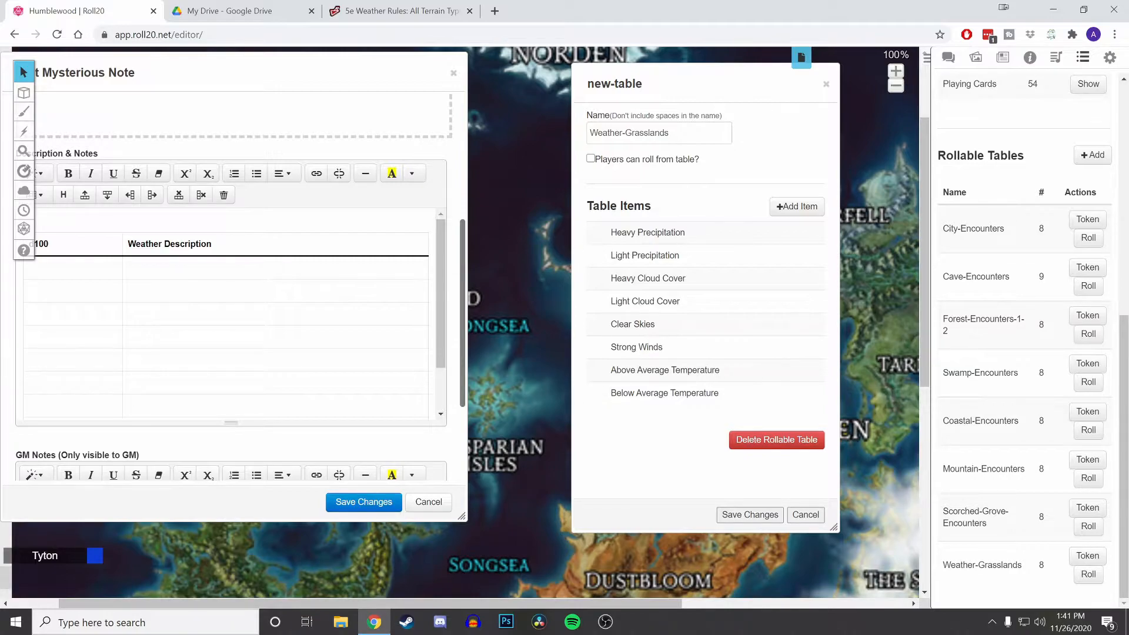
# Save the Weather-Grasslands rollable table and close its editor.
pyautogui.scroll(-1, 235, 306)
pyautogui.scroll(1, 229, 312)
pyautogui.click(750, 515)
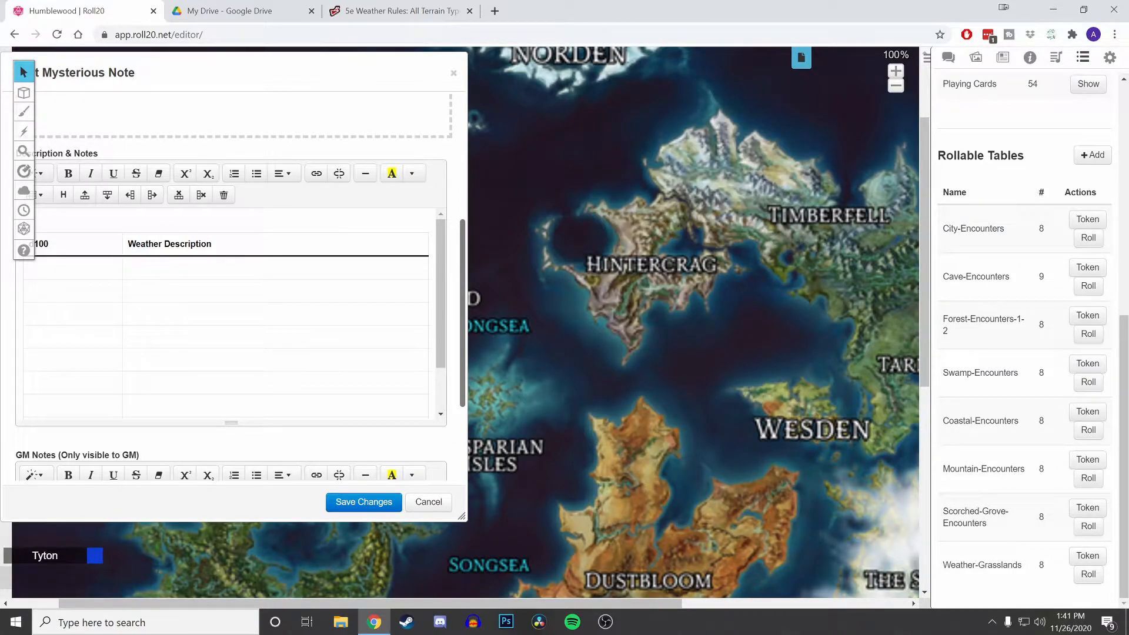
# Fill the first five Weather Description rows with Heavy Precipitation, Light Precipitation, Heavy Cloud Coverage, Light Cloud Coverage and Clear Skies.
pyautogui.scroll(-2, 450, 392)
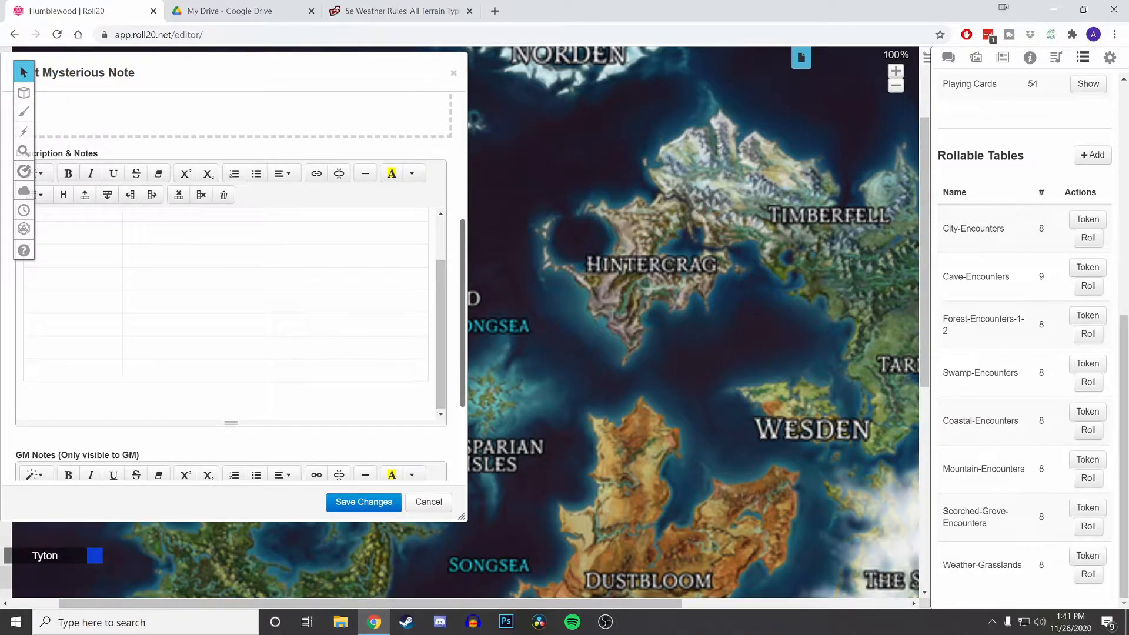
pyautogui.scroll(2, 229, 317)
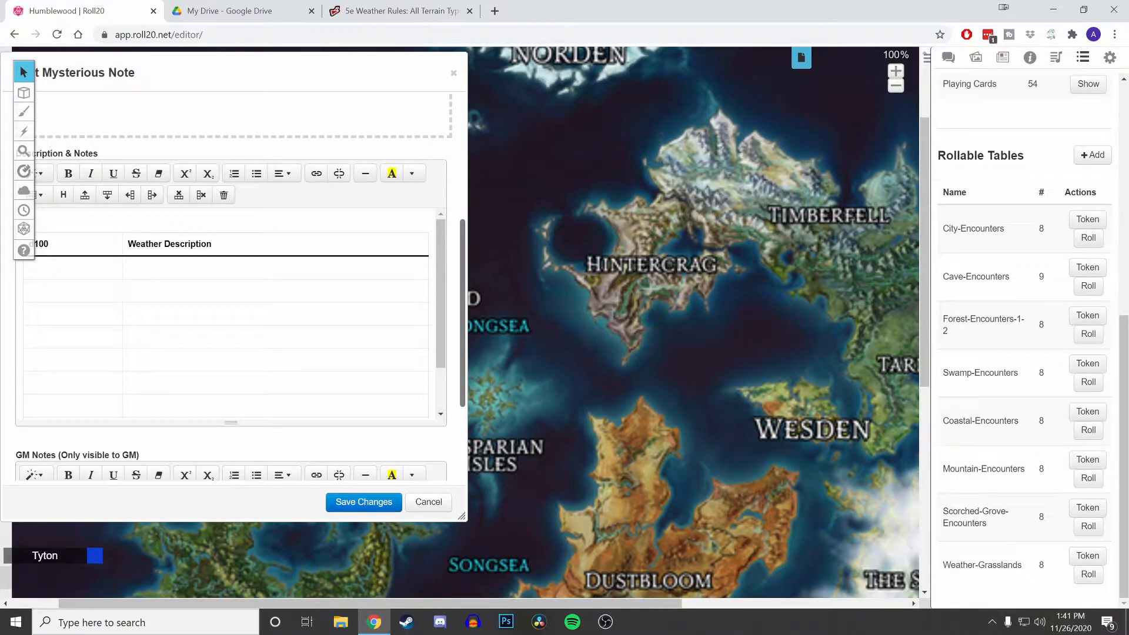
pyautogui.write('Heavy')
pyautogui.write(' Precipitation ')
pyautogui.write('Light Precipi')
pyautogui.write('tat')
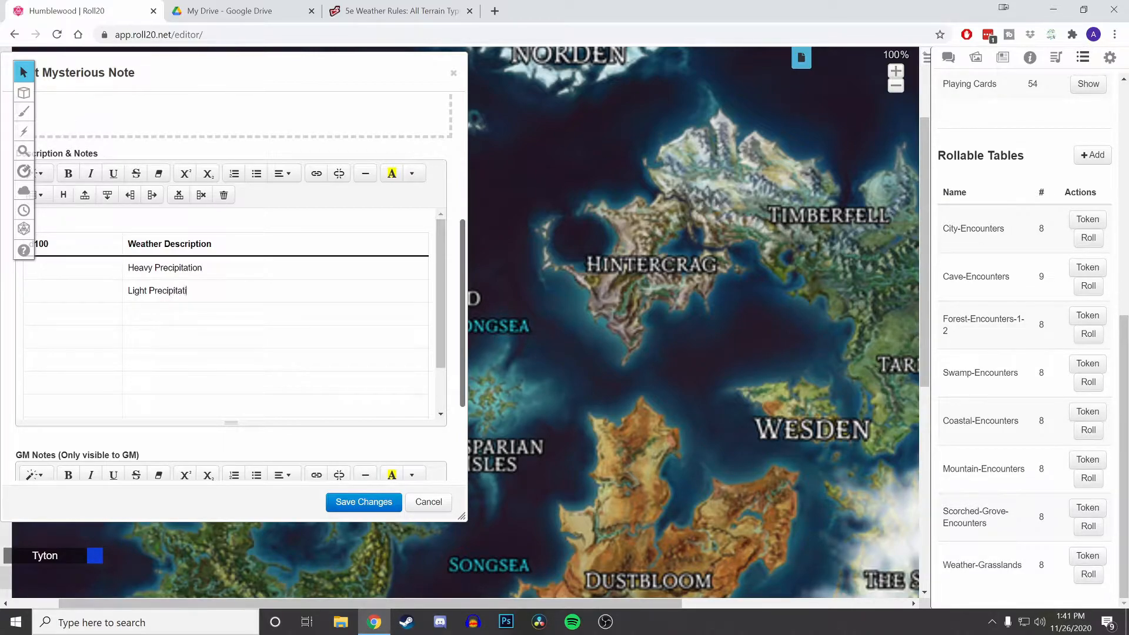
pyautogui.write('ion Heavy Cloud Coverage L')
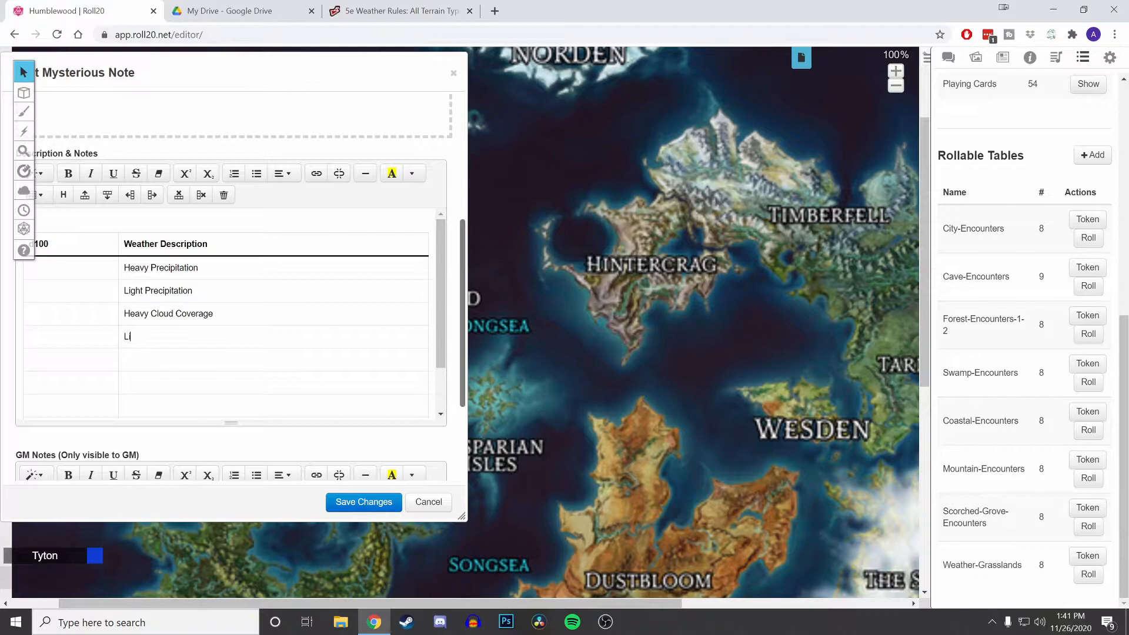
pyautogui.write('ight Cloud Coverage ')
pyautogui.write('Clear Skies ')
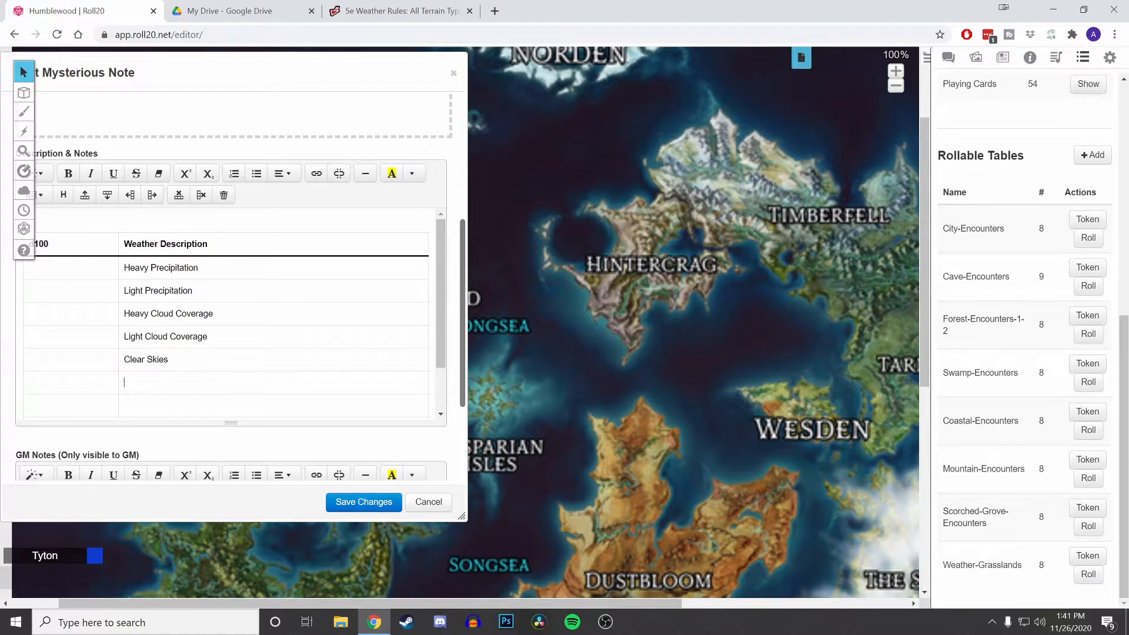
# Enter Above Average Temperature and Below Average Temperature in the two rows below Clear Skies.
pyautogui.write('Above Average Temperature ')
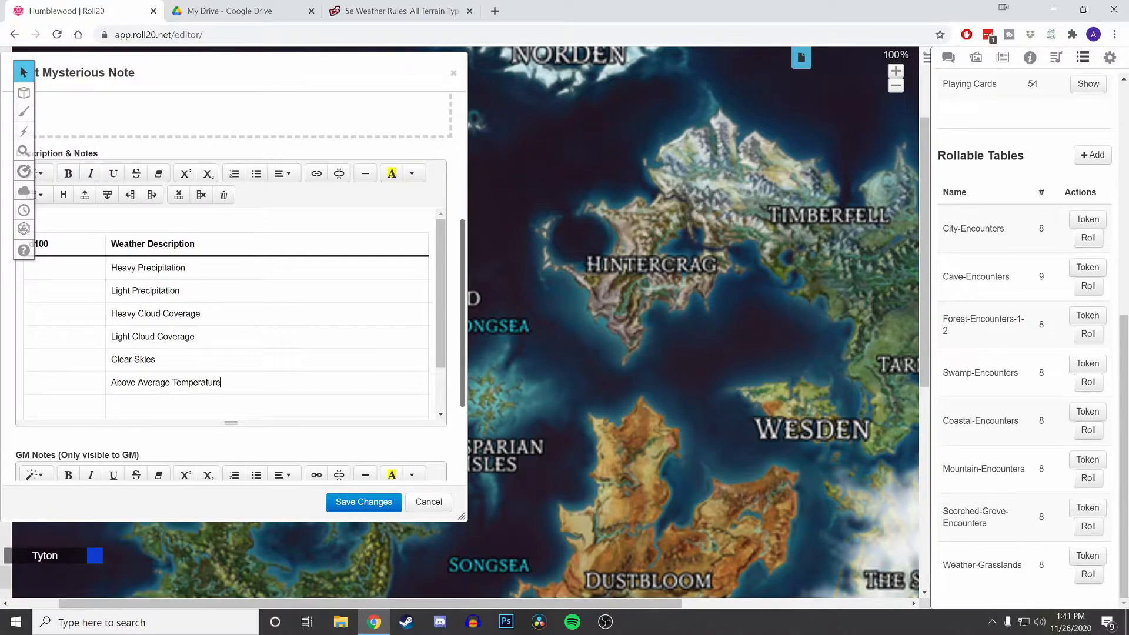
pyautogui.write('Below Average Temer')
pyautogui.press('BackSpace')
pyautogui.write('perature')
pyautogui.scroll(-1, 231, 315)
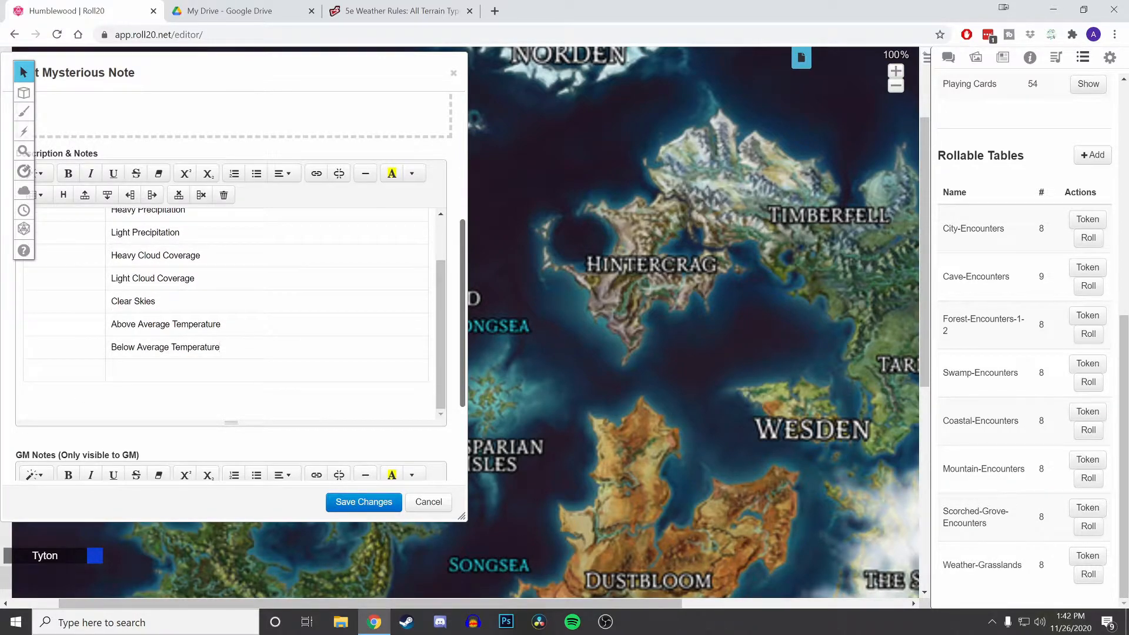
# Move both temperature descriptions down one row and enter Strong Winds in the row directly below Clear Skies.
pyautogui.write('Strong')
pyautogui.moveTo(220, 347); pyautogui.dragTo(112, 347)
pyautogui.hotkey('ctrl', 'c')
pyautogui.rightClick(114, 347)
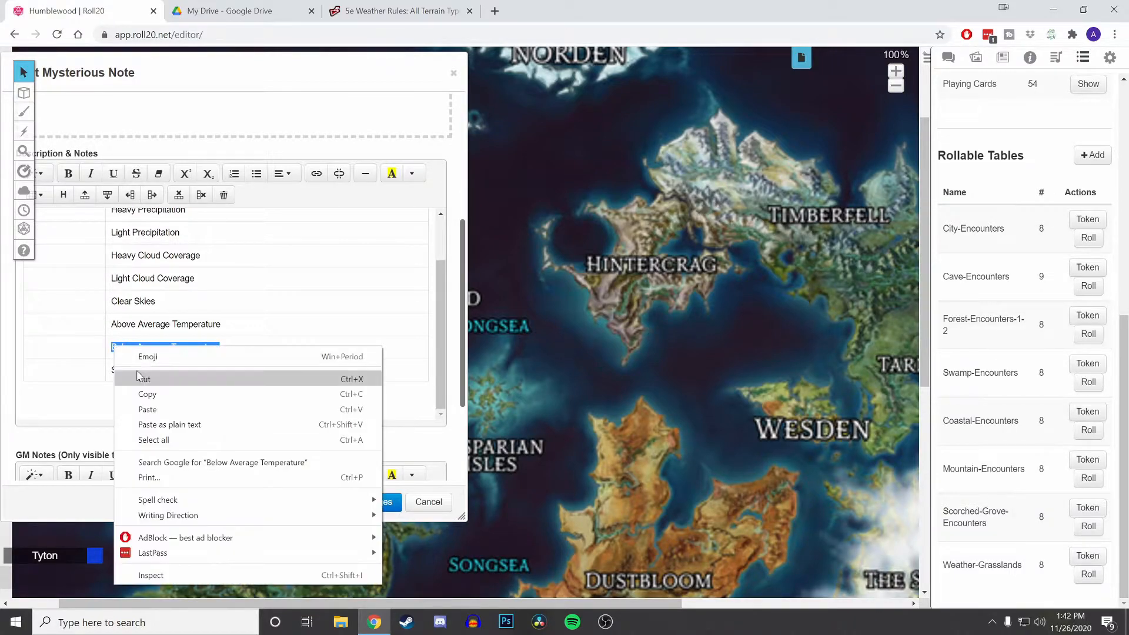
pyautogui.click(141, 378)
pyautogui.doubleClick(134, 370)
pyautogui.hotkey('ctrl', 'v')
pyautogui.moveTo(220, 324); pyautogui.dragTo(111, 324)
pyautogui.rightClick(120, 325)
pyautogui.click(149, 358)
pyautogui.click(146, 352)
pyautogui.hotkey('ctrl', 'v')
pyautogui.write('Strong Winds')
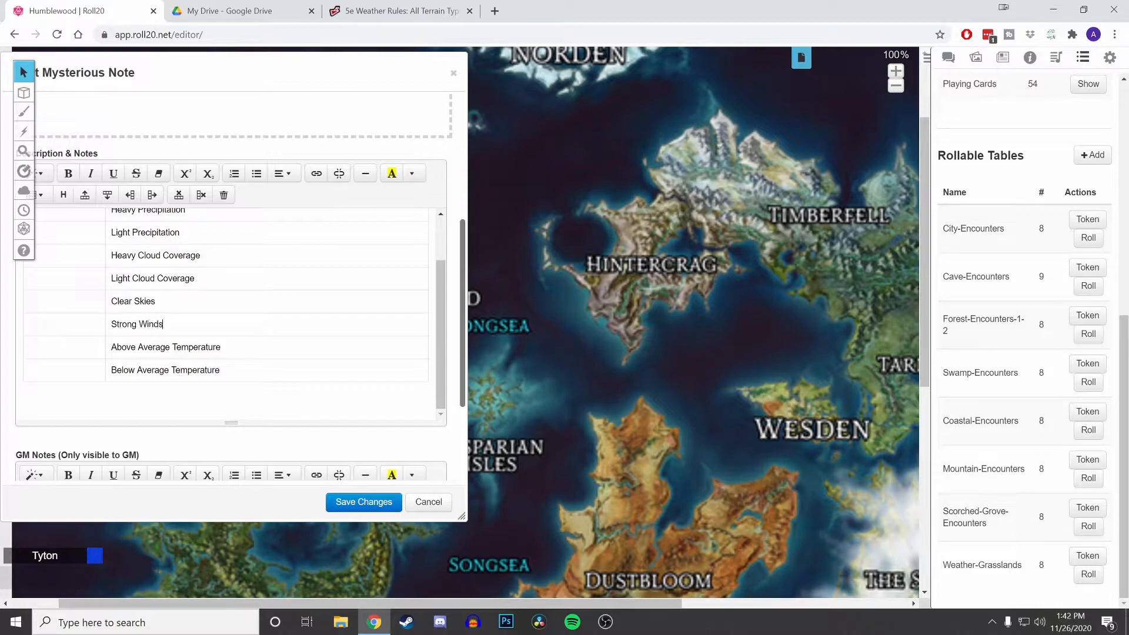
# Open the Weather-Grasslands table and look at the weight option of its Heavy Precipitation item.
pyautogui.scroll(2, 163, 324)
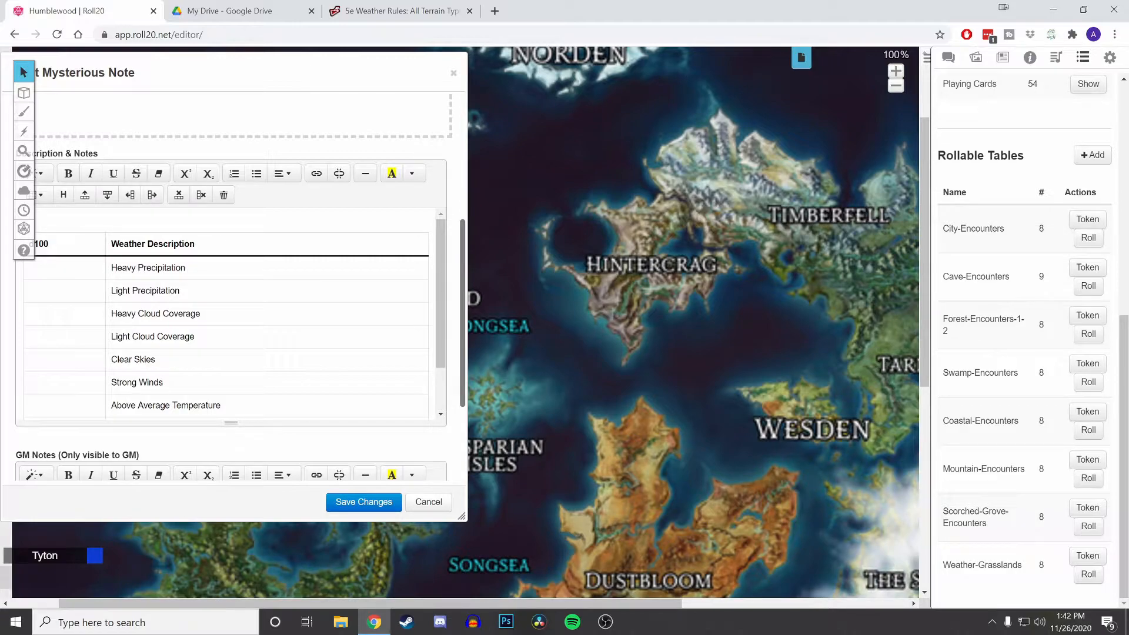
pyautogui.scroll(-2, 229, 329)
pyautogui.scroll(2, 229, 330)
pyautogui.scroll(-2, 440, 307)
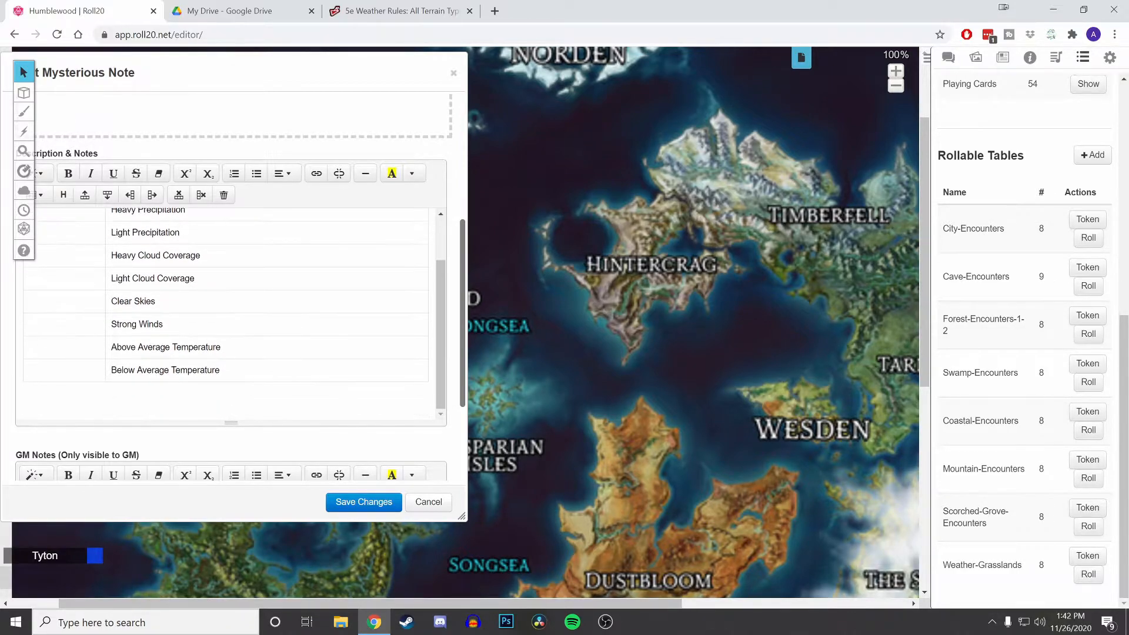
pyautogui.moveTo(439, 308); pyautogui.dragTo(434, 285)
pyautogui.click(967, 571)
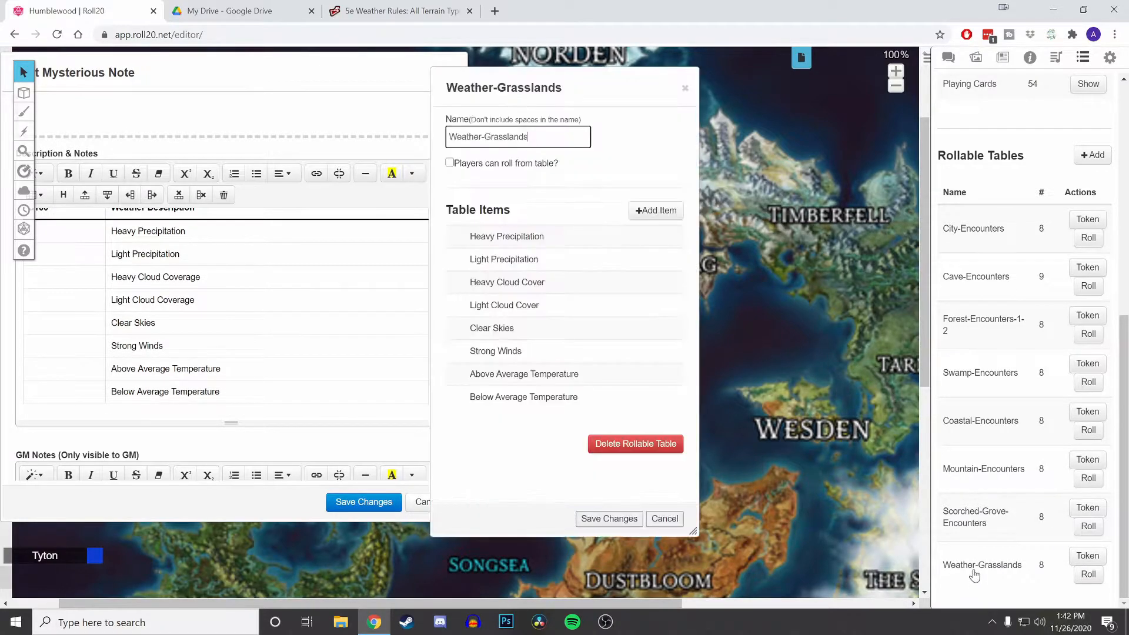
pyautogui.click(548, 235)
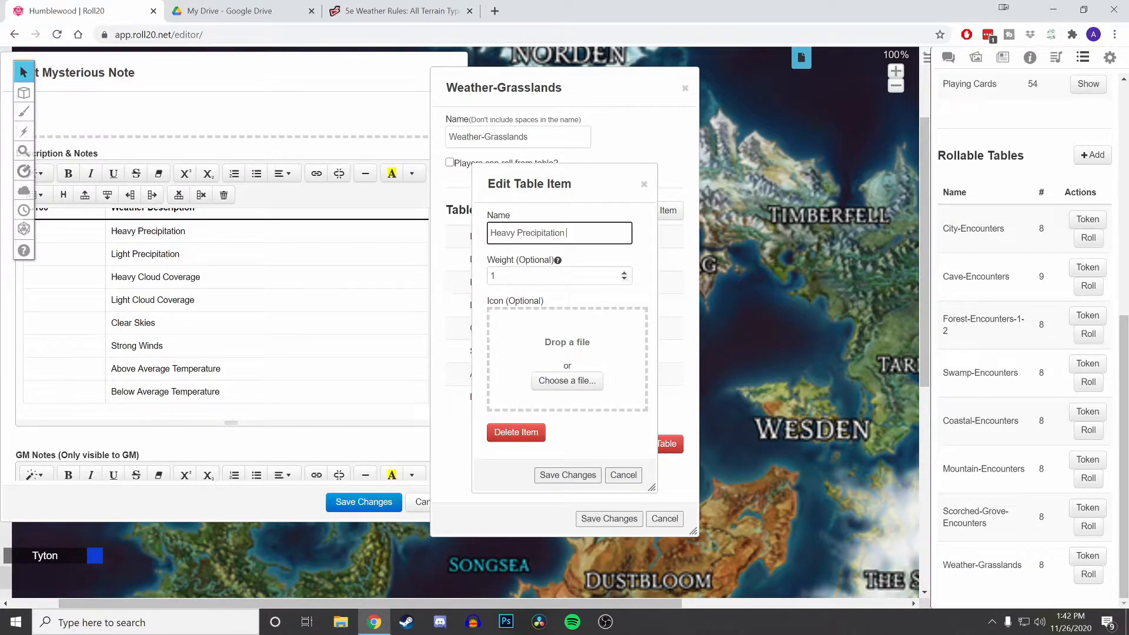
pyautogui.moveTo(559, 261)
pyautogui.click(568, 474)
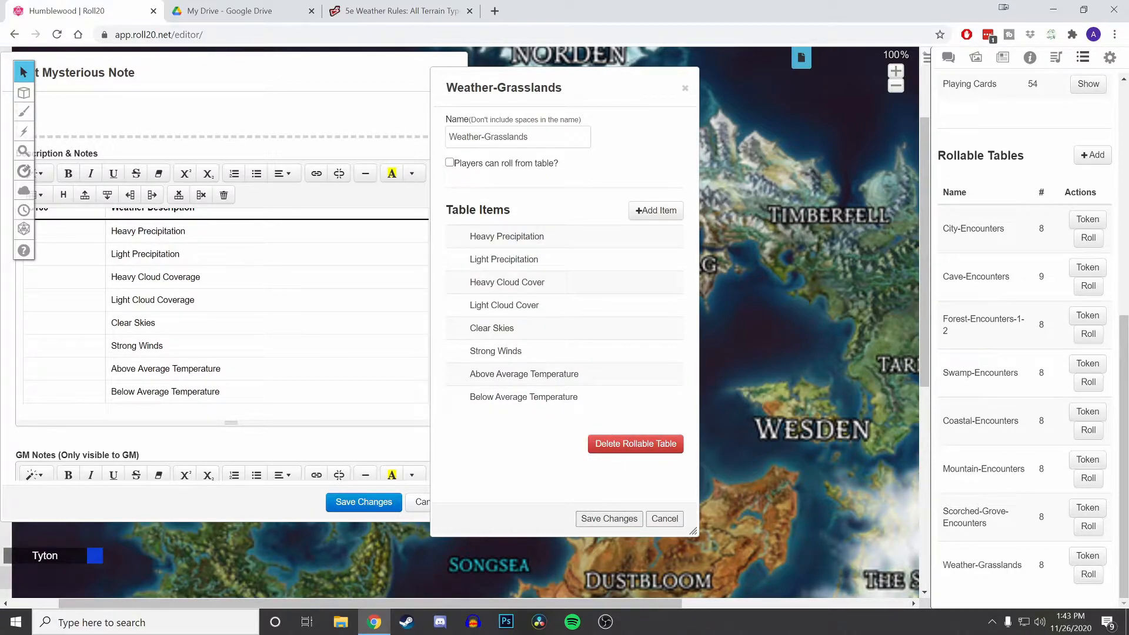
# Set the Clear Skies item's weight to 20 in the Weather-Grasslands table and save the item.
pyautogui.click(29, 323)
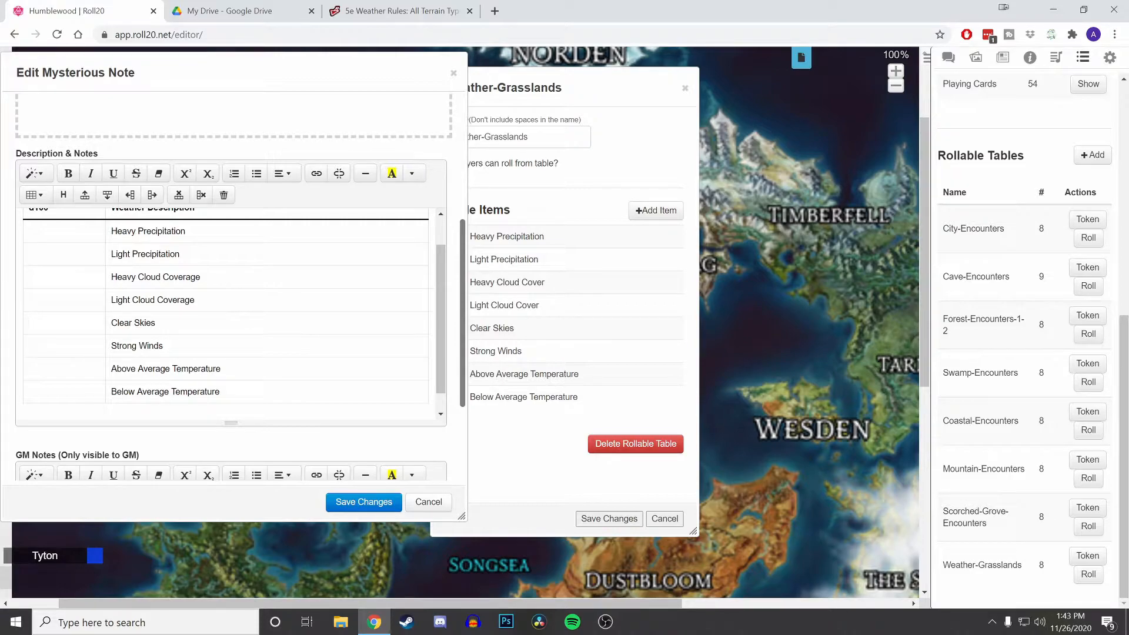
pyautogui.click(508, 340)
pyautogui.click(513, 327)
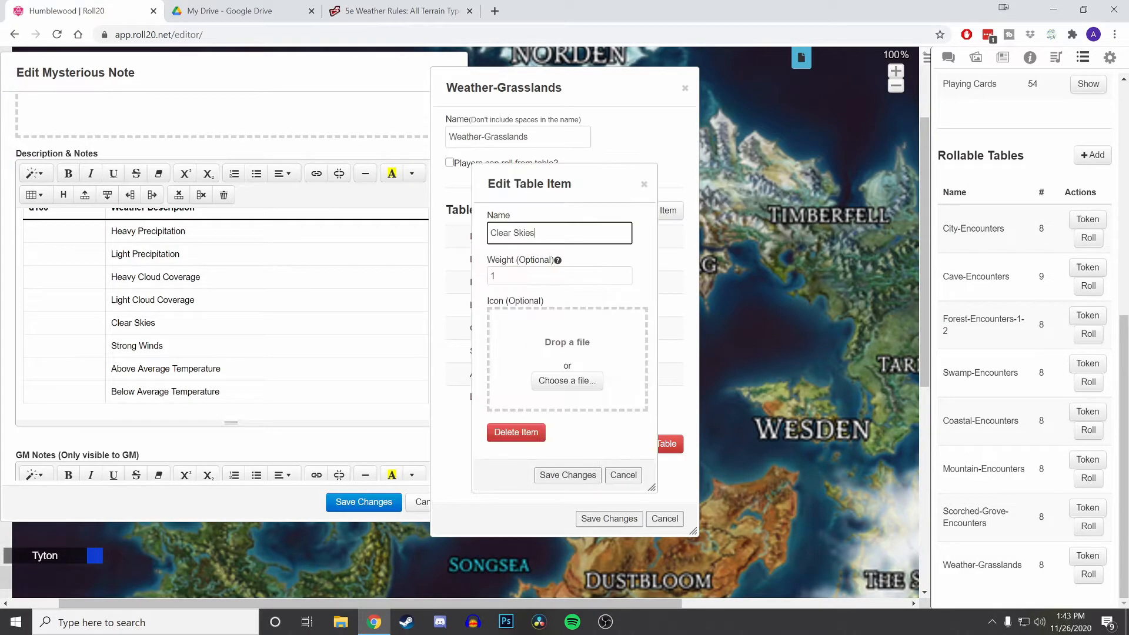
pyautogui.click(627, 278)
pyautogui.write('5')
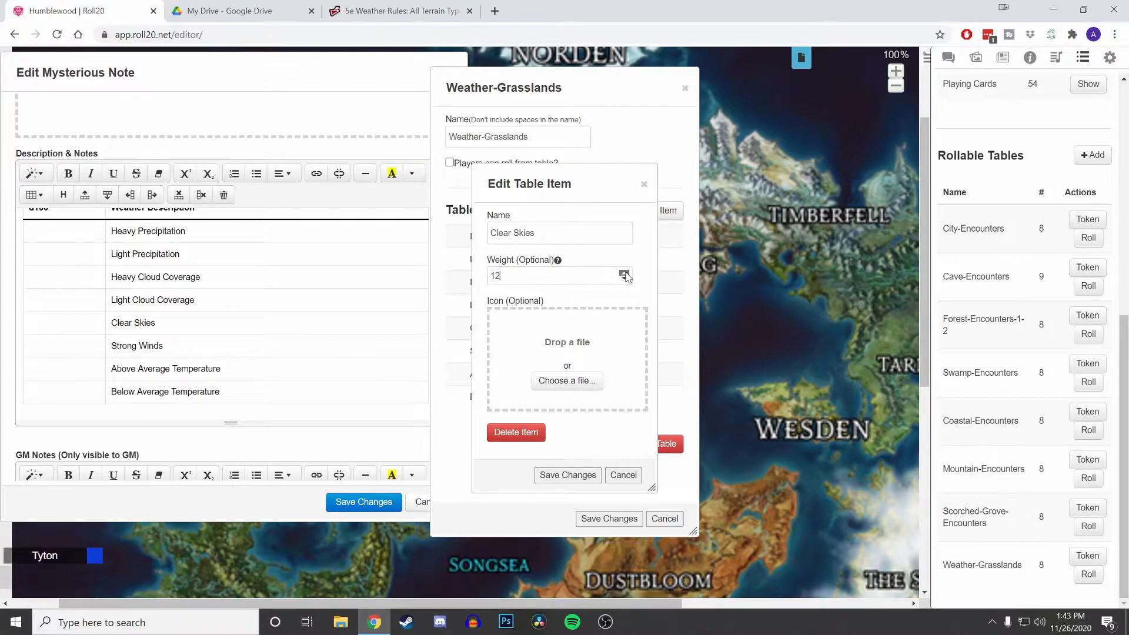
pyautogui.press('BackSpace')
pyautogui.press('BackSpace')
pyautogui.write('20')
pyautogui.click(548, 474)
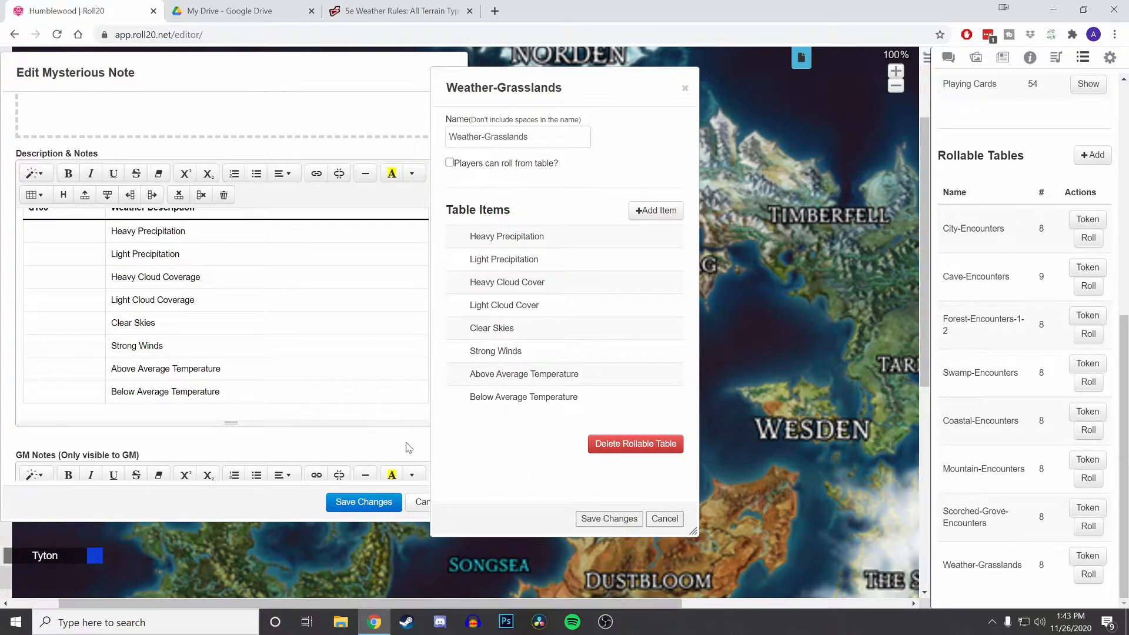
# Enter the d100 ranges 1-10, 11-25, 26-40 and 40-60 for the first four weather rows in the handout.
pyautogui.click(28, 231)
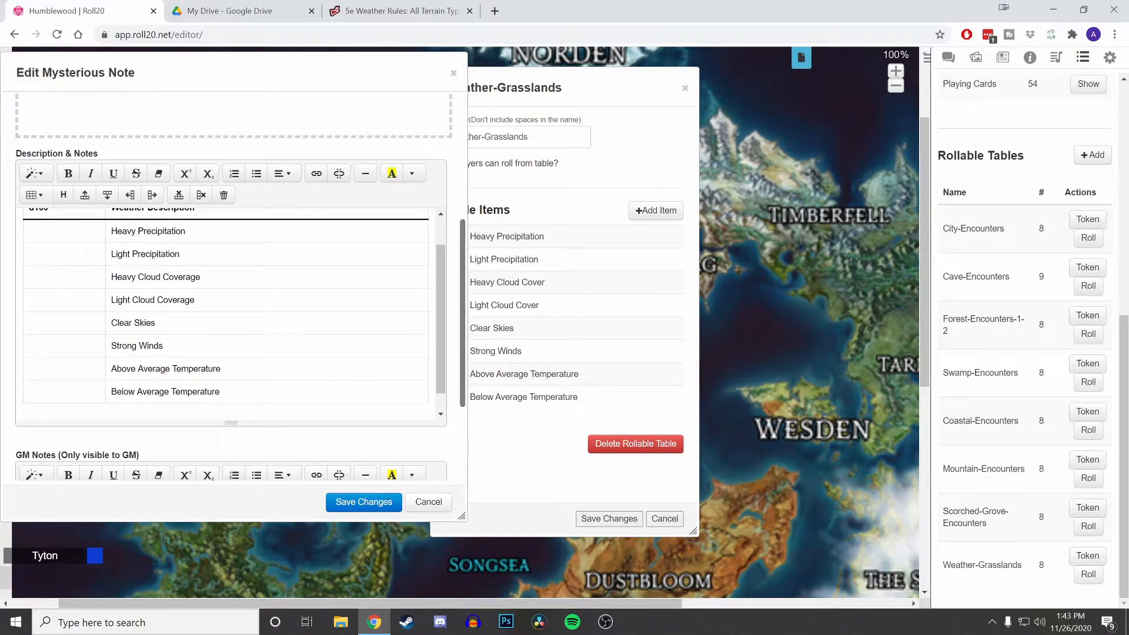
pyautogui.write('1-10')
pyautogui.write('11-25')
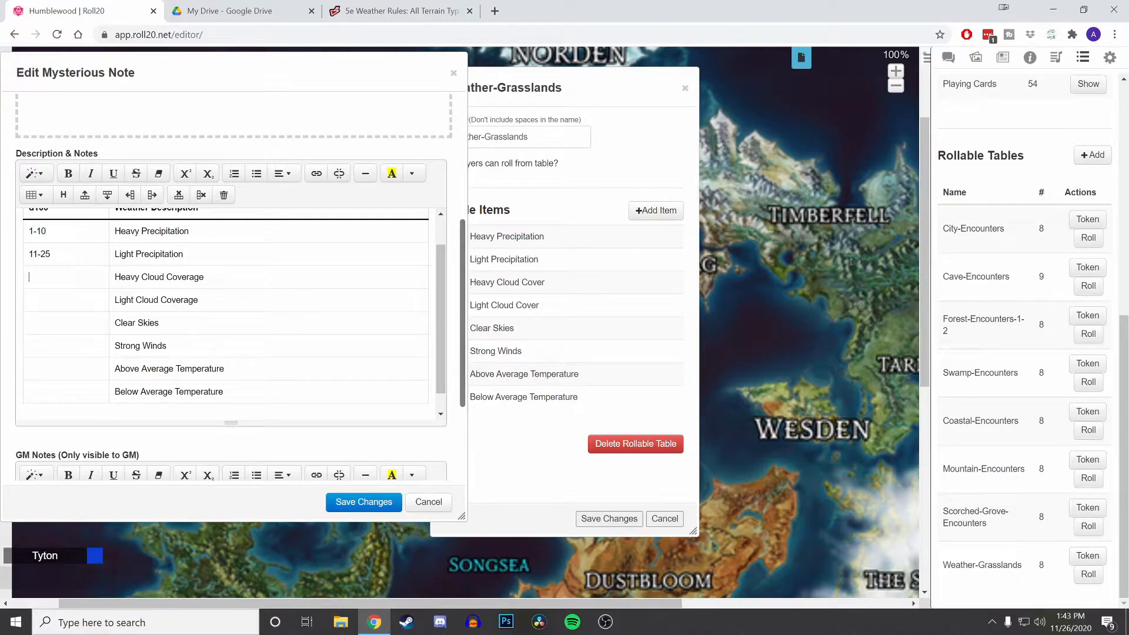
pyautogui.write('26-40')
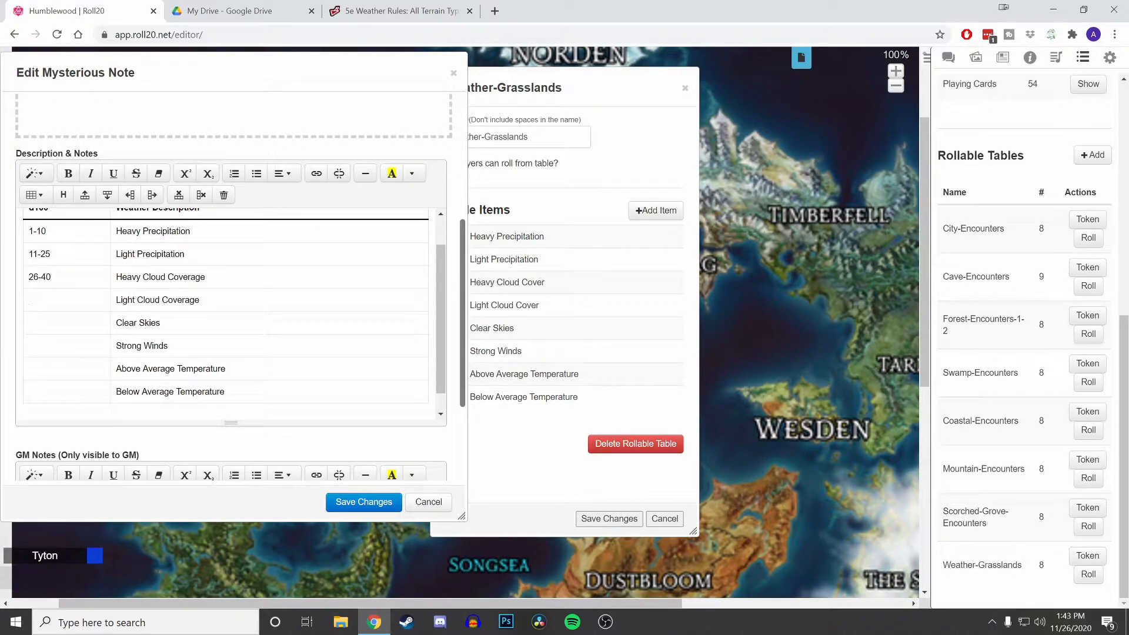
pyautogui.write('40-')
pyautogui.write('60')
# Enter the d100 ranges 61-80, 81-90, 91-95 and 96-100 for the last four weather rows.
pyautogui.write('61-')
pyautogui.write('80')
pyautogui.write('81-')
pyautogui.write('90')
pyautogui.write('91-')
pyautogui.write('95')
pyautogui.write('96-100')
pyautogui.scroll(1, 231, 309)
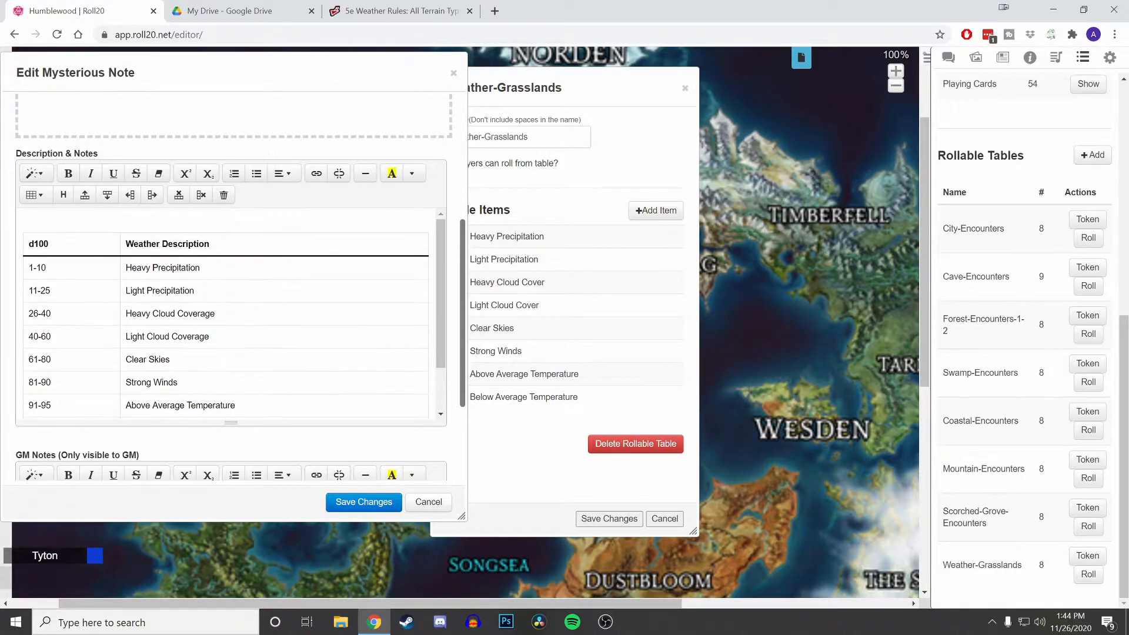
pyautogui.scroll(-2, 439, 290)
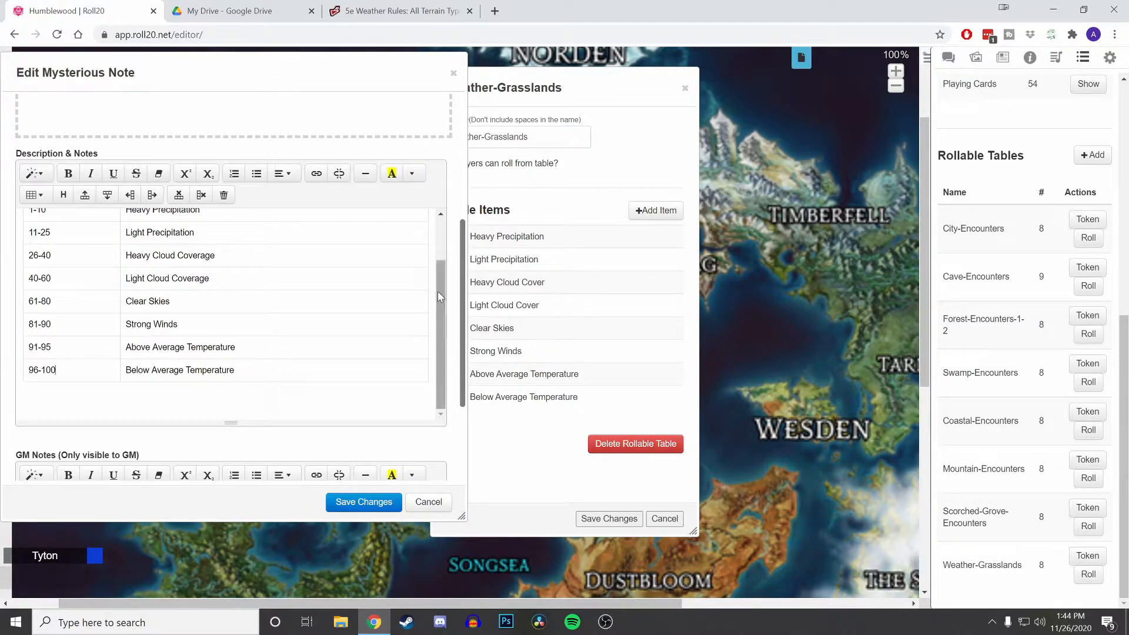
pyautogui.scroll(1, 438, 291)
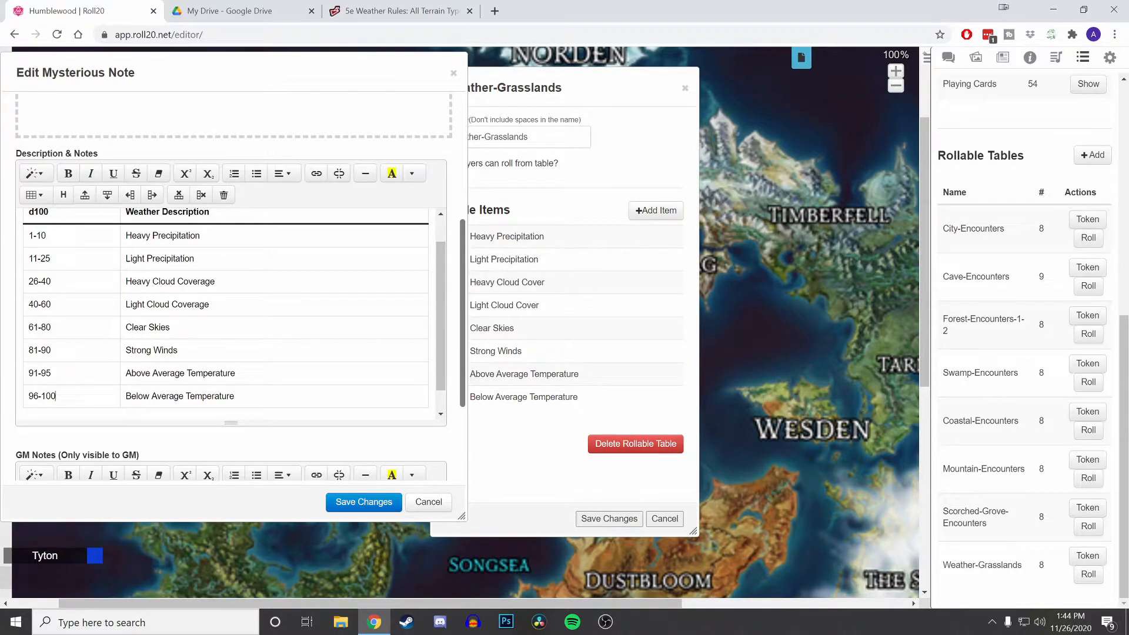
# Set the Heavy Precipitation item's weight to 10 in the Weather-Grasslands table and save the item.
pyautogui.click(502, 448)
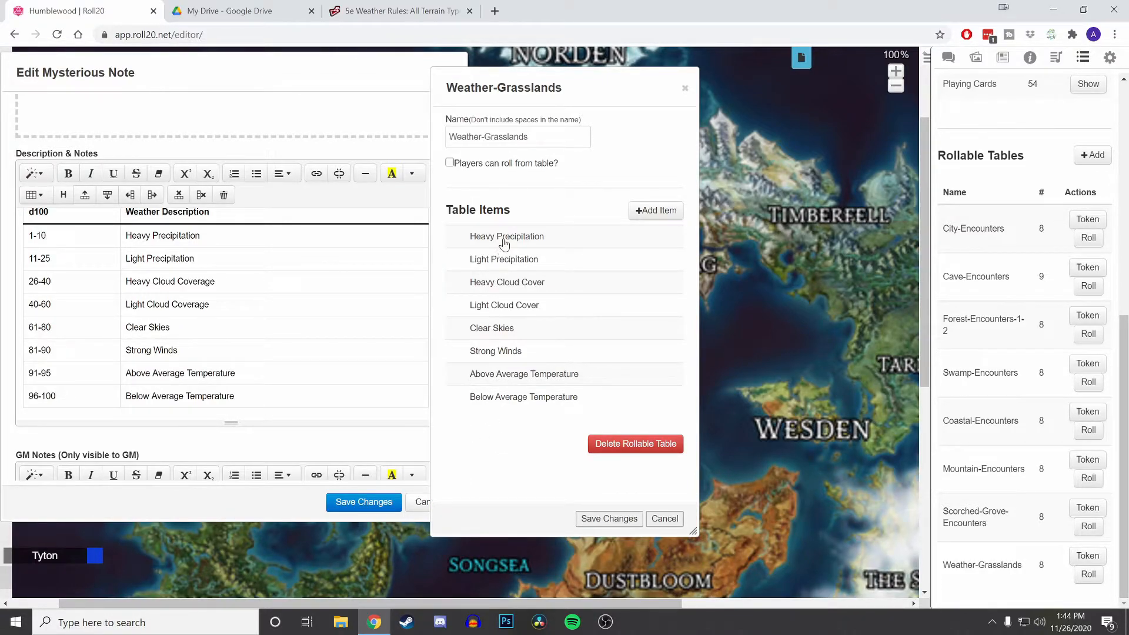
pyautogui.click(504, 240)
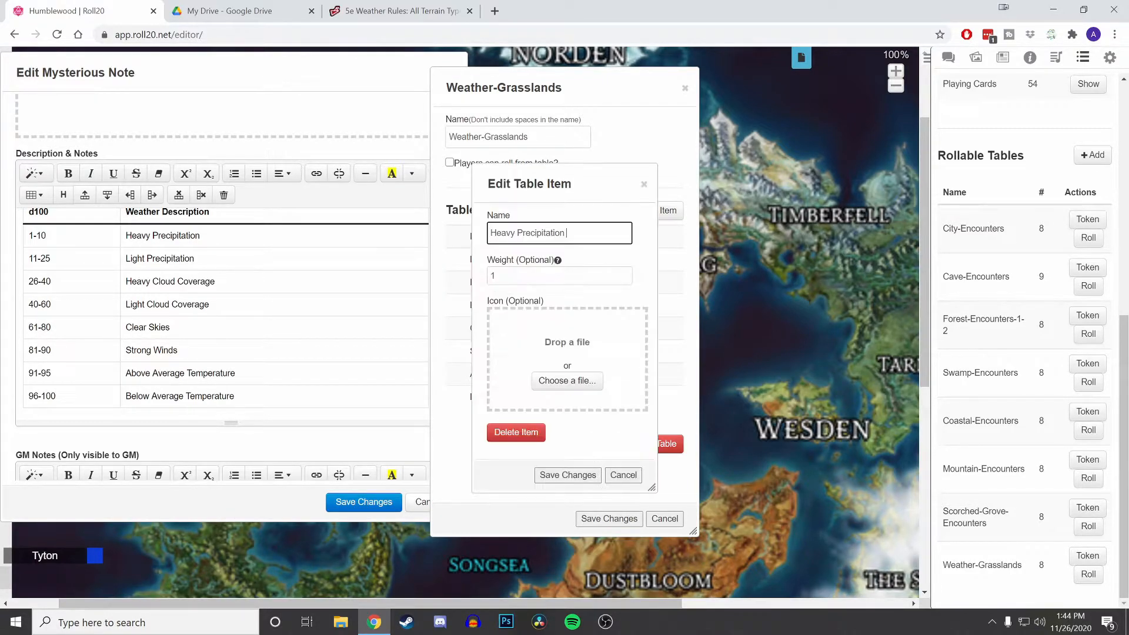
pyautogui.click(625, 273)
pyautogui.click(626, 273)
pyautogui.click(625, 273)
pyautogui.click(625, 274)
pyautogui.click(626, 274)
pyautogui.click(626, 274)
pyautogui.click(626, 274)
pyautogui.click(626, 274)
pyautogui.click(626, 274)
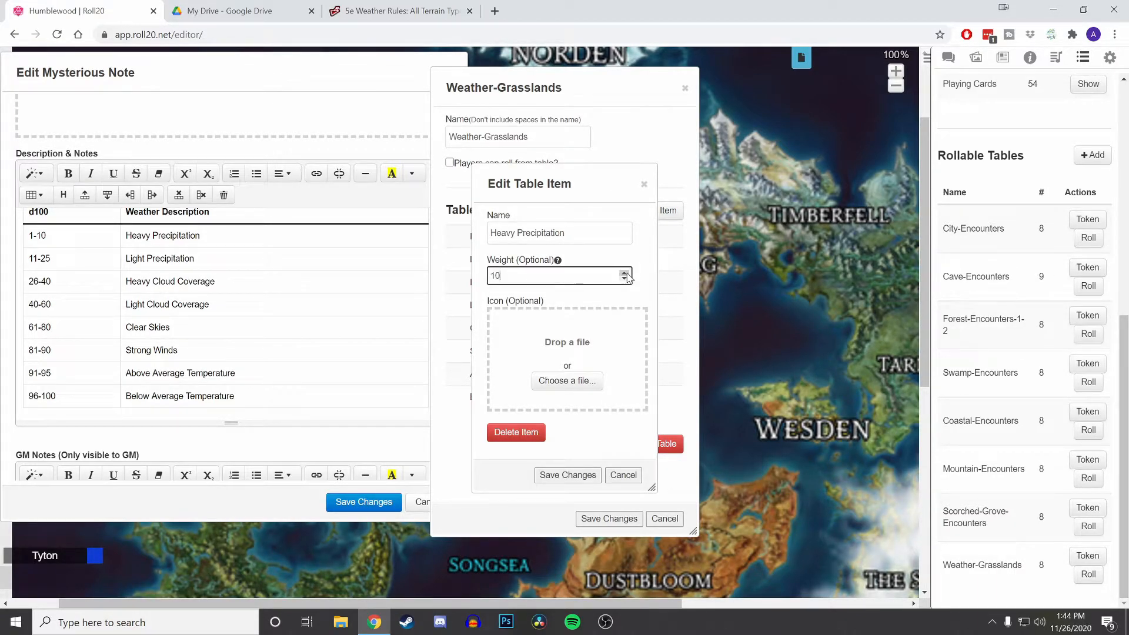
pyautogui.click(567, 475)
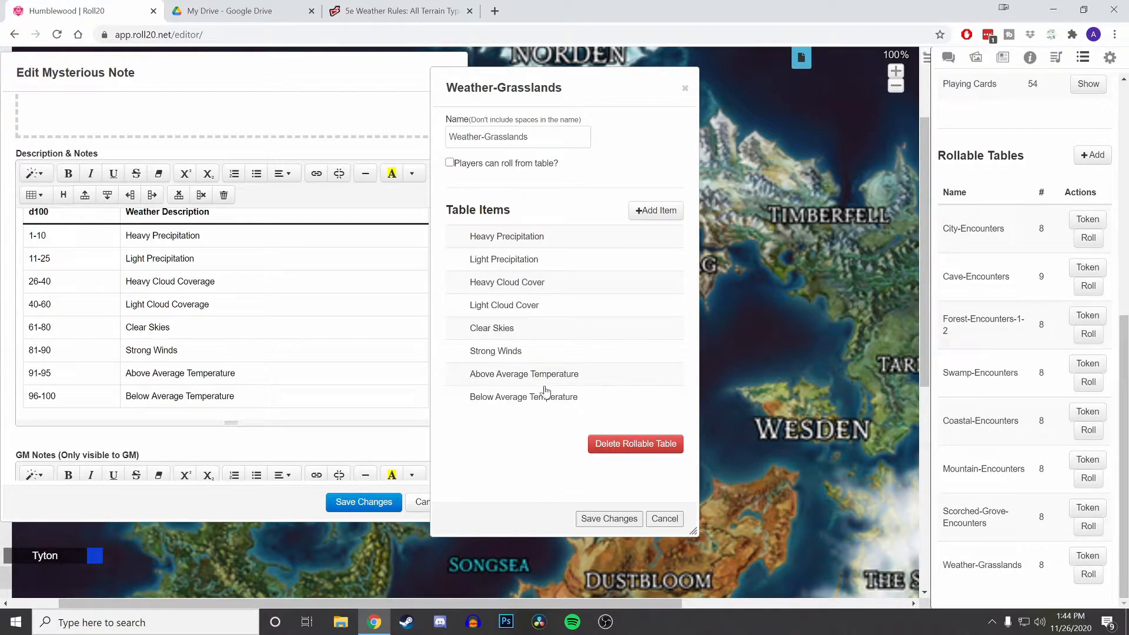
# Set the Light Precipitation item's weight to 16 and save the item.
pyautogui.click(546, 261)
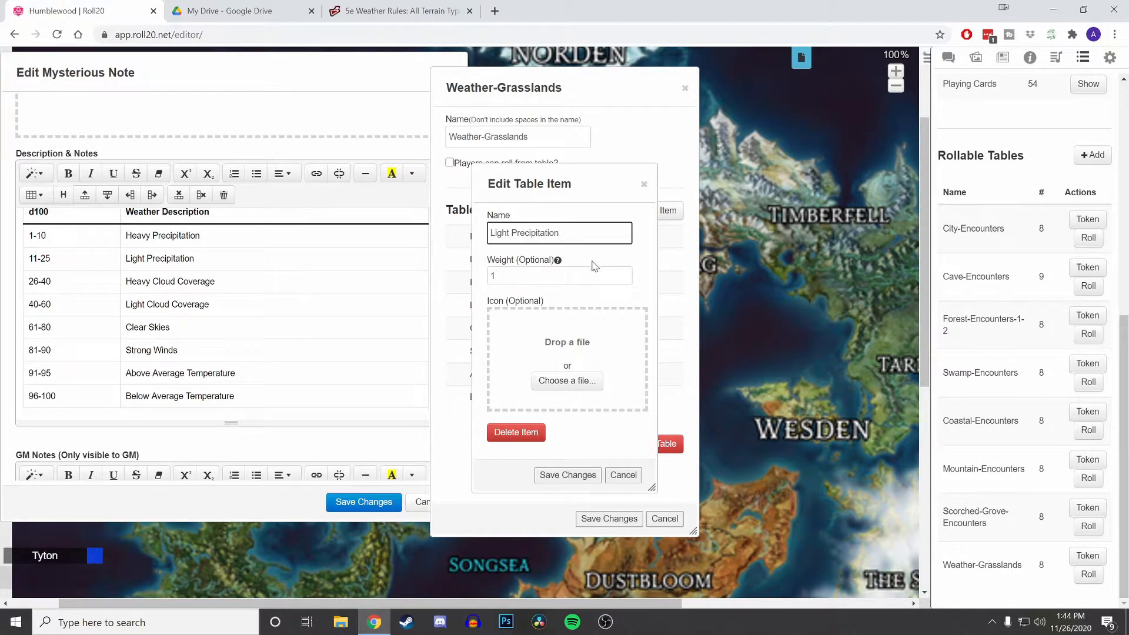
pyautogui.click(624, 278)
pyautogui.write('6')
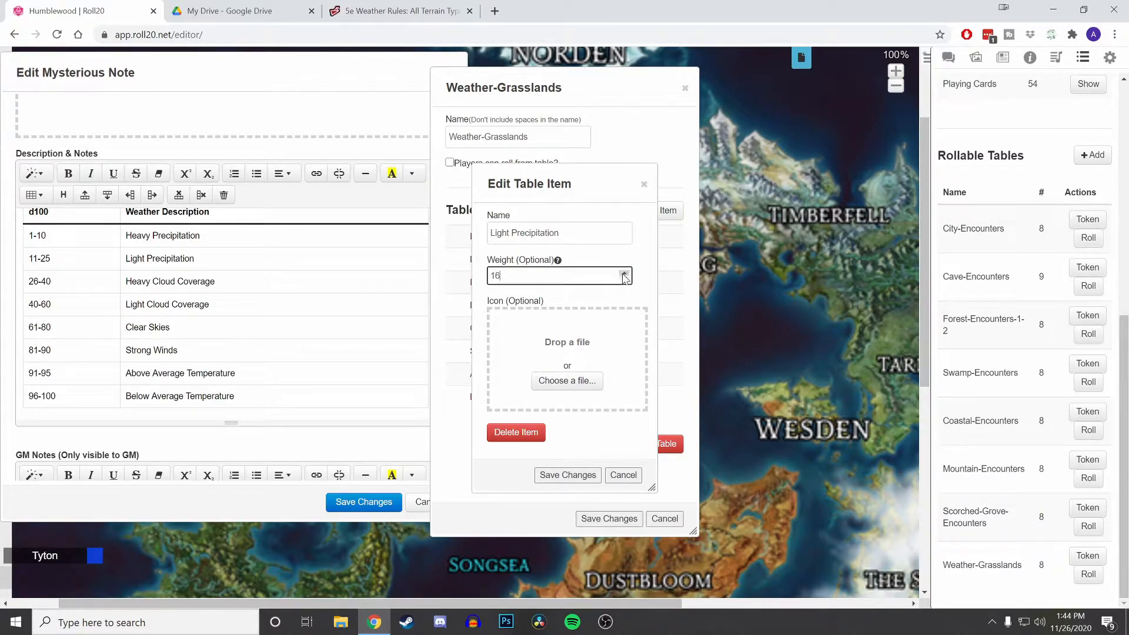
pyautogui.click(566, 475)
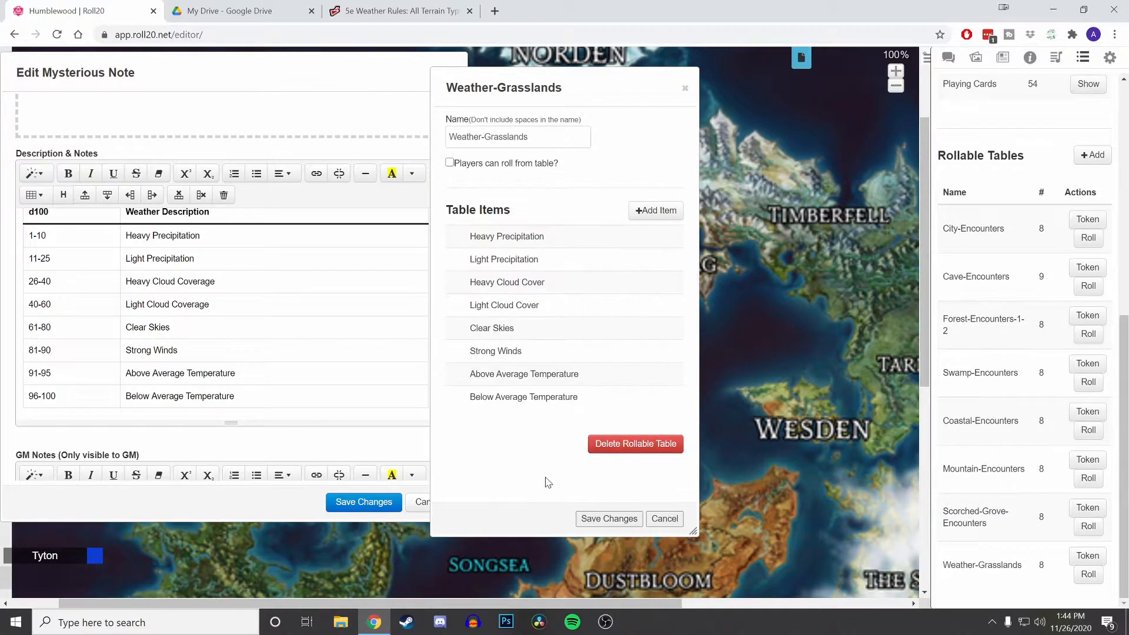
# Raise the Heavy Cloud Cover item's weight to match its 26-40 range and save the item.
pyautogui.click(508, 282)
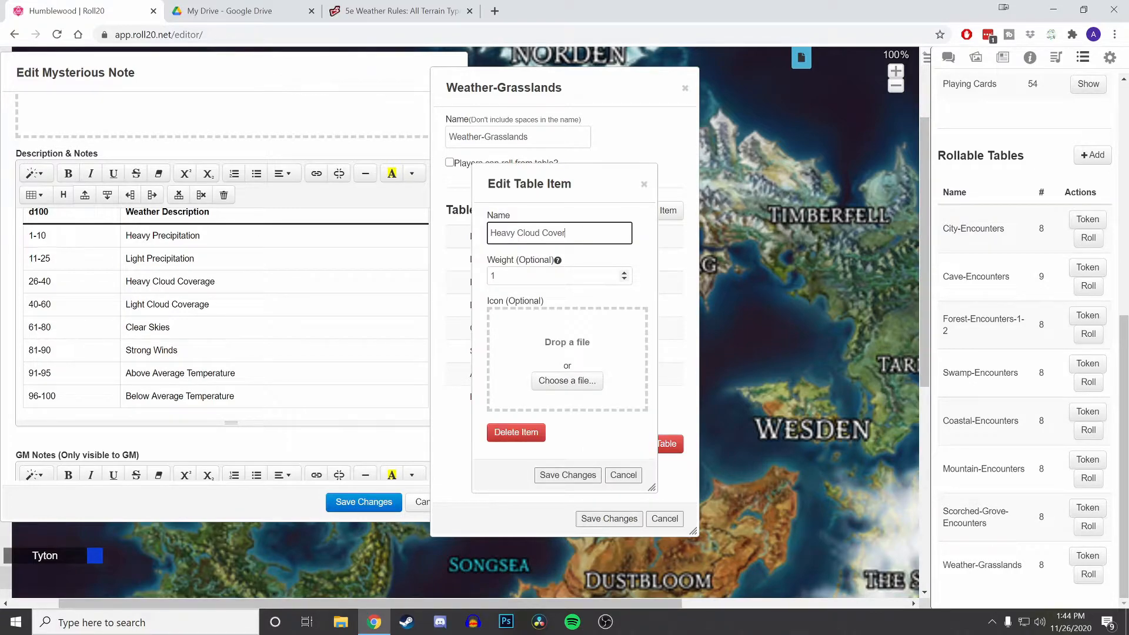
pyautogui.click(624, 273)
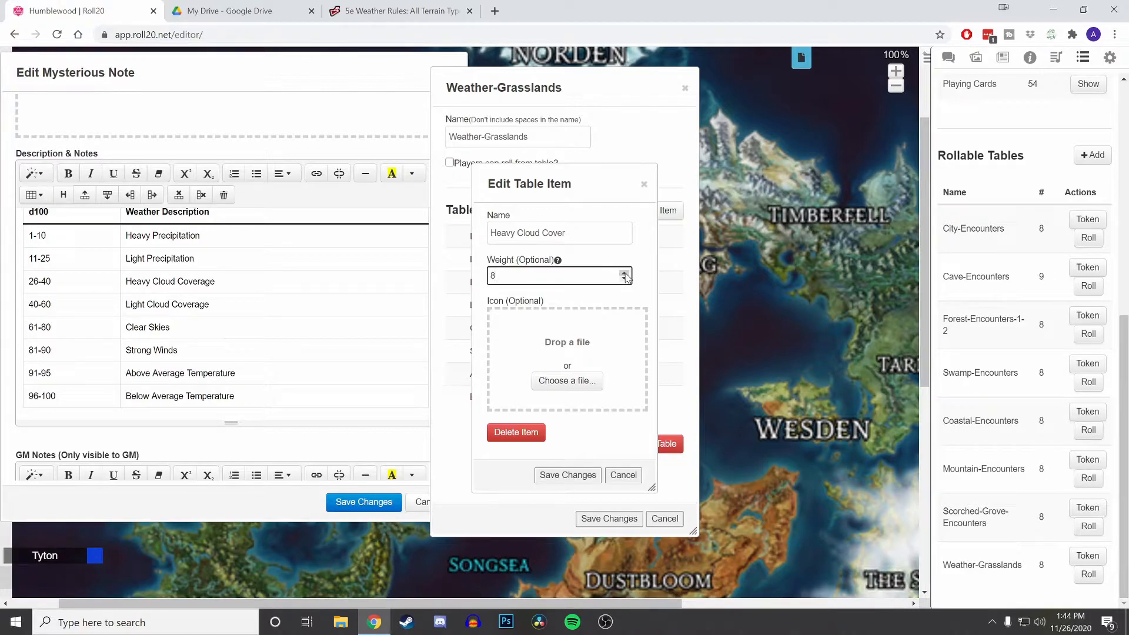
pyautogui.doubleClick(625, 274)
pyautogui.tripleClick(624, 274)
pyautogui.doubleClick(625, 274)
pyautogui.click(555, 475)
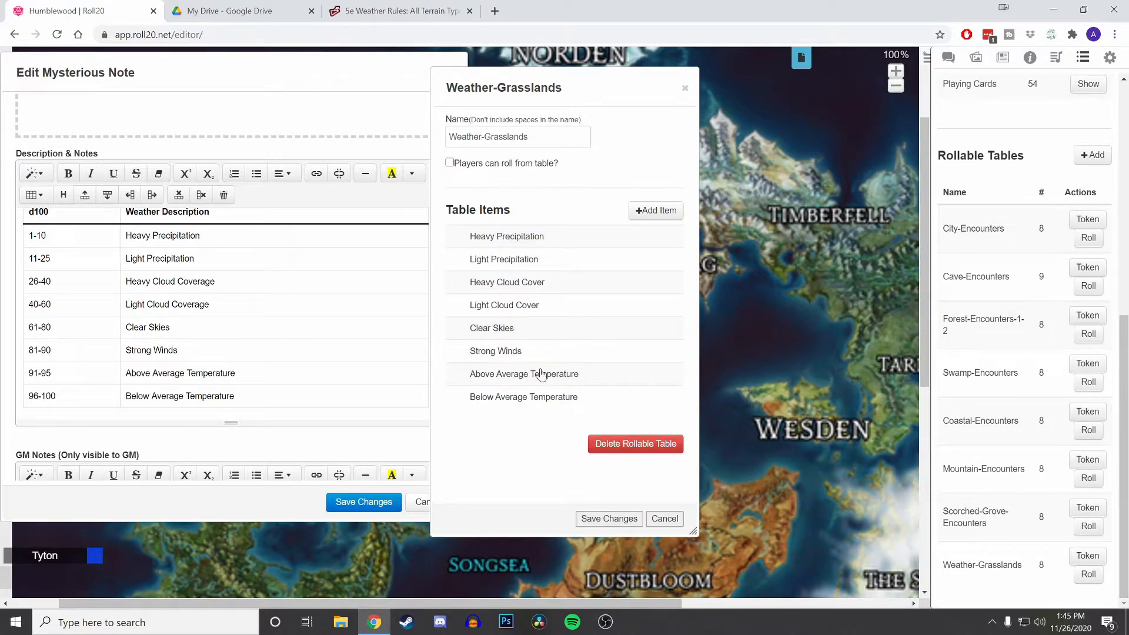
# Set the Light Cloud Cover item's weight to 20 in the Weather-Grasslands table and save the item.
pyautogui.click(509, 305)
pyautogui.click(624, 272)
pyautogui.click(624, 273)
pyautogui.click(624, 272)
pyautogui.click(624, 273)
pyautogui.click(625, 273)
pyautogui.click(624, 274)
pyautogui.click(625, 273)
pyautogui.click(625, 273)
pyautogui.click(625, 273)
pyautogui.click(625, 274)
pyautogui.click(625, 274)
pyautogui.click(624, 274)
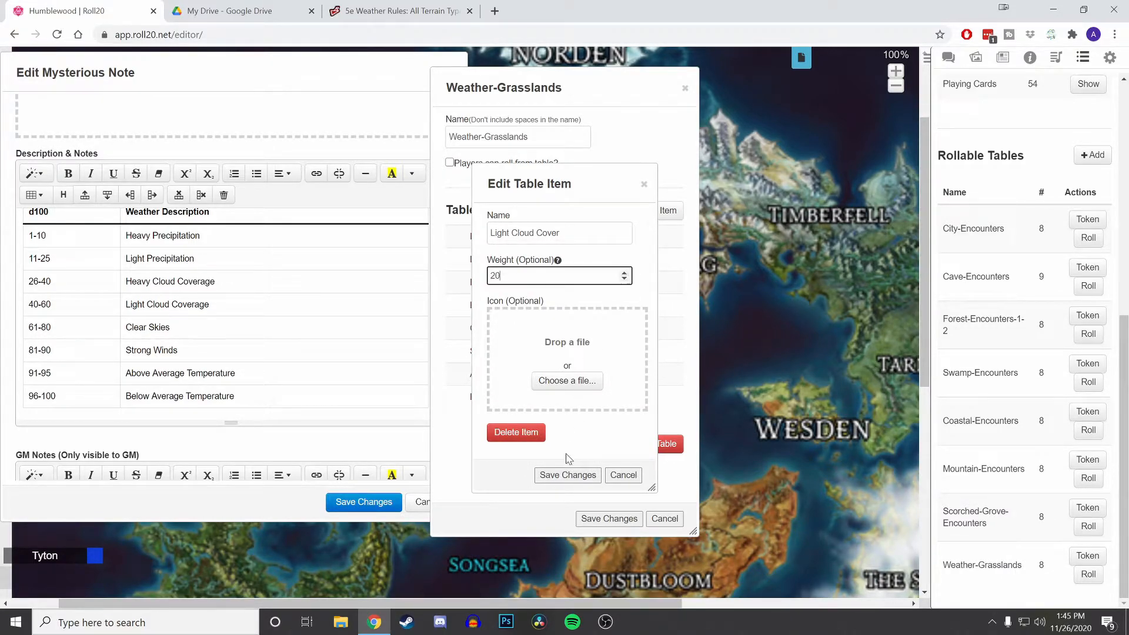
pyautogui.click(569, 474)
# Save the Clear Skies item with a weight of 20, and set the Strong Winds item's weight to 10 and save it.
pyautogui.click(499, 331)
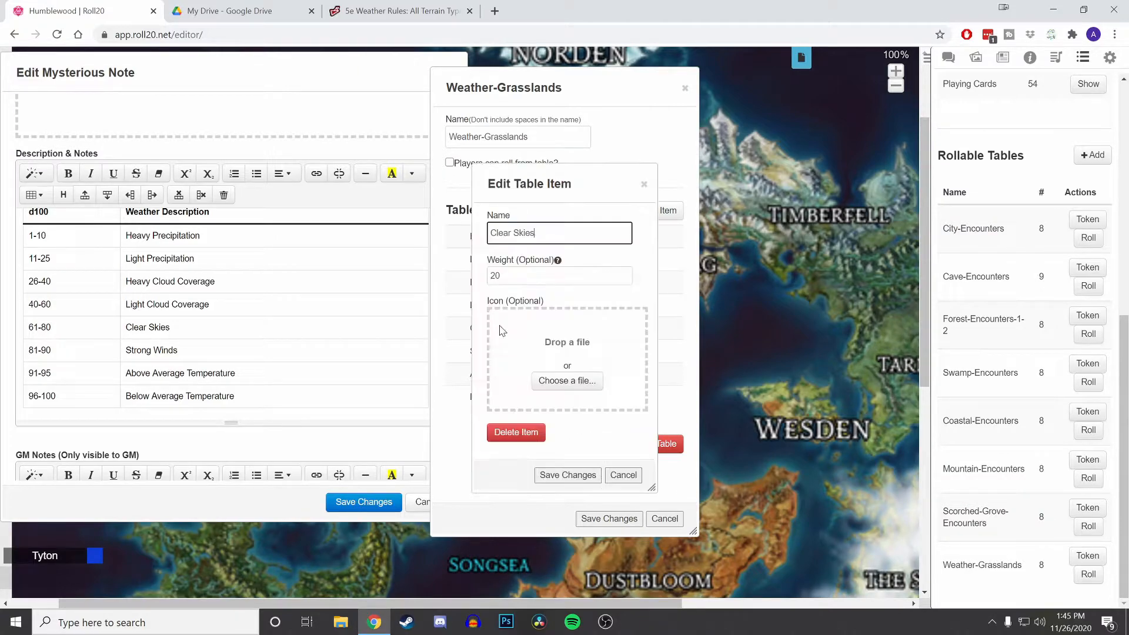
pyautogui.click(566, 475)
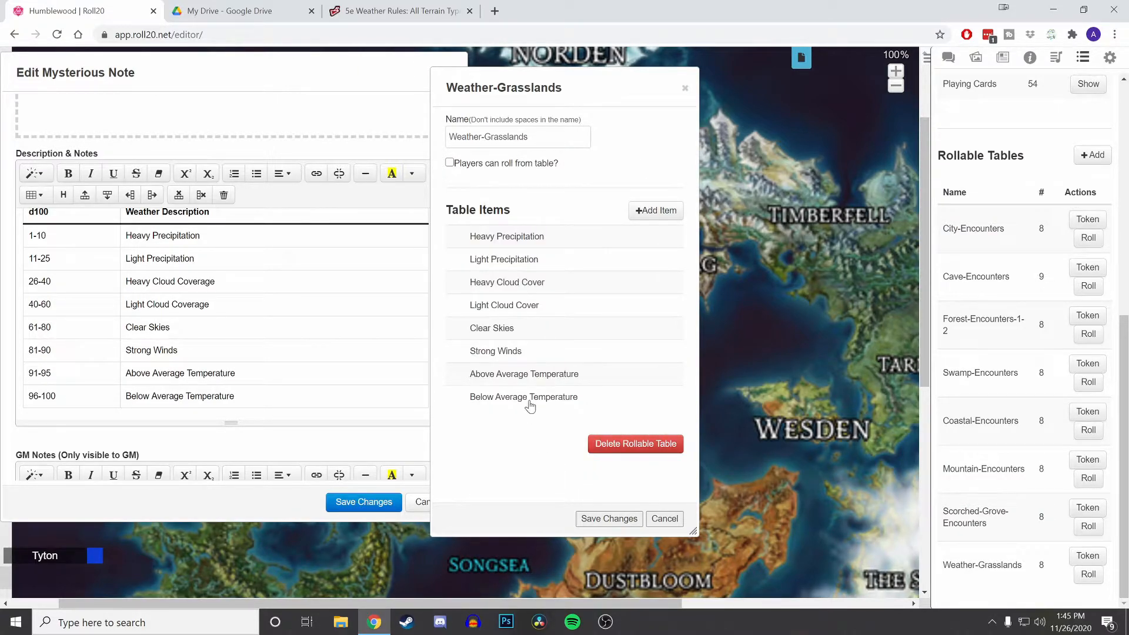
pyautogui.click(517, 353)
pyautogui.click(625, 280)
pyautogui.click(624, 274)
pyautogui.click(624, 273)
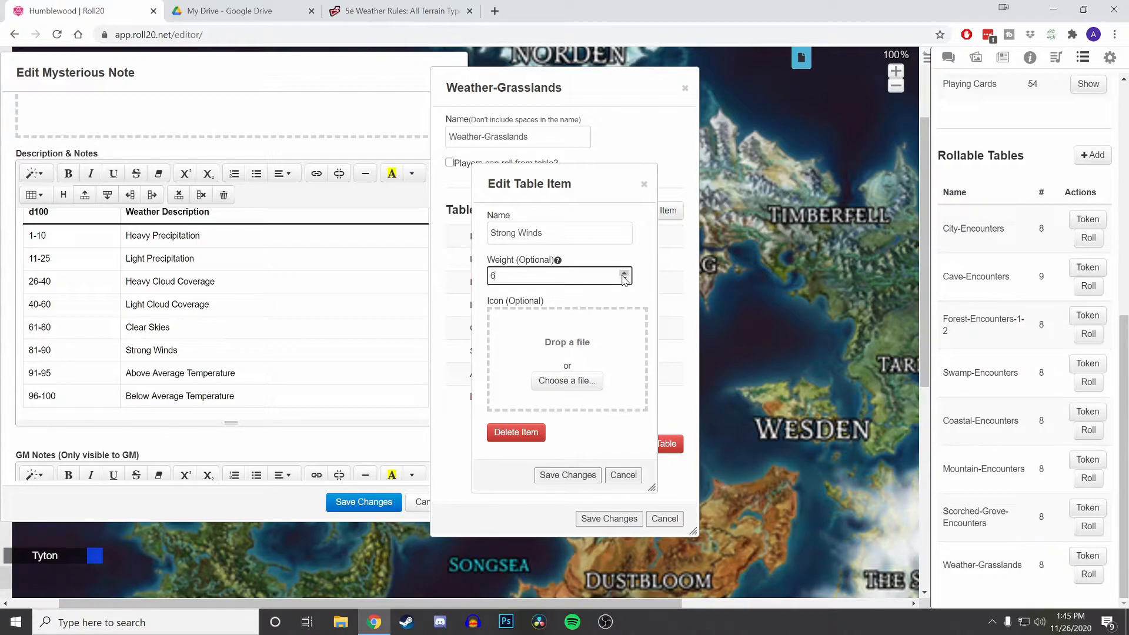
pyautogui.press('BackSpace')
pyautogui.write('10')
pyautogui.click(557, 476)
# Raise the Above Average and Below Average Temperature items' weights to match their 91-95 and 96-100 ranges, saving each item.
pyautogui.click(520, 383)
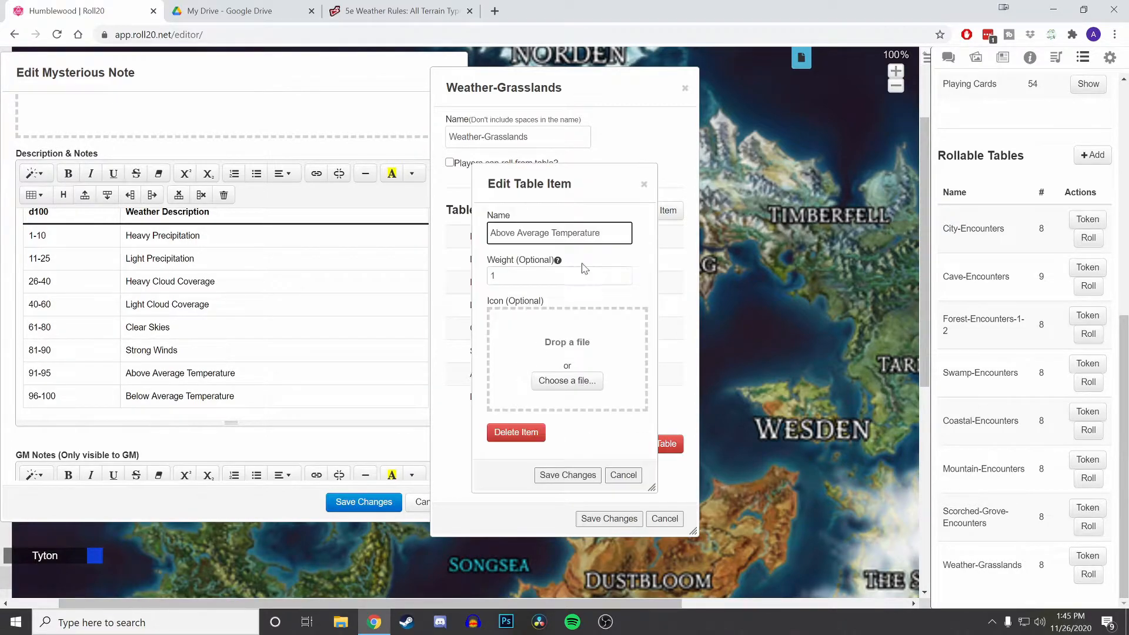
pyautogui.click(624, 274)
pyautogui.click(568, 474)
pyautogui.click(574, 397)
pyautogui.click(624, 273)
pyautogui.click(624, 272)
pyautogui.click(624, 272)
pyautogui.click(624, 272)
pyautogui.click(570, 476)
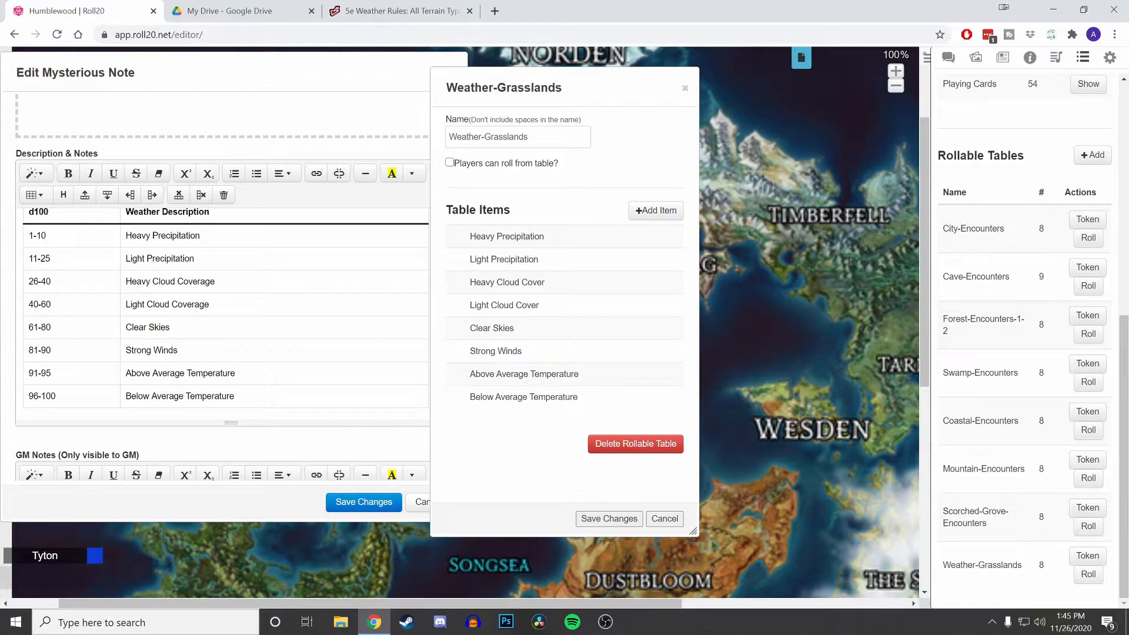
# Check the saved weights of the table items one by one, from Heavy Precipitation through Strong Winds, against the d100 ranges.
pyautogui.click(498, 238)
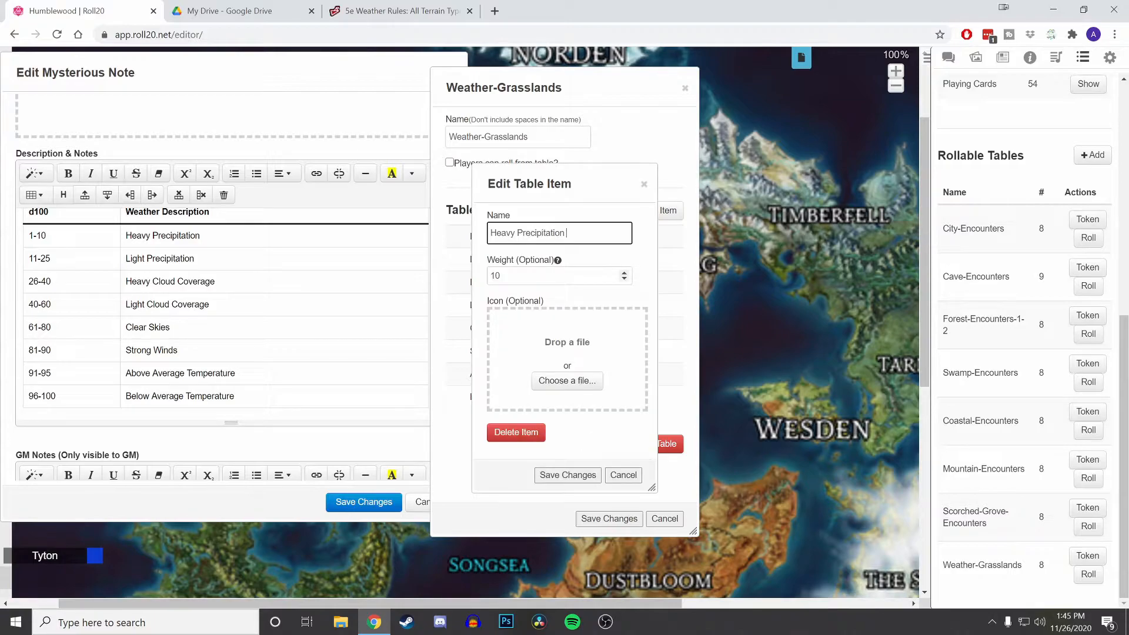
pyautogui.moveTo(501, 276); pyautogui.dragTo(490, 275)
pyautogui.click(498, 276)
pyautogui.click(498, 300)
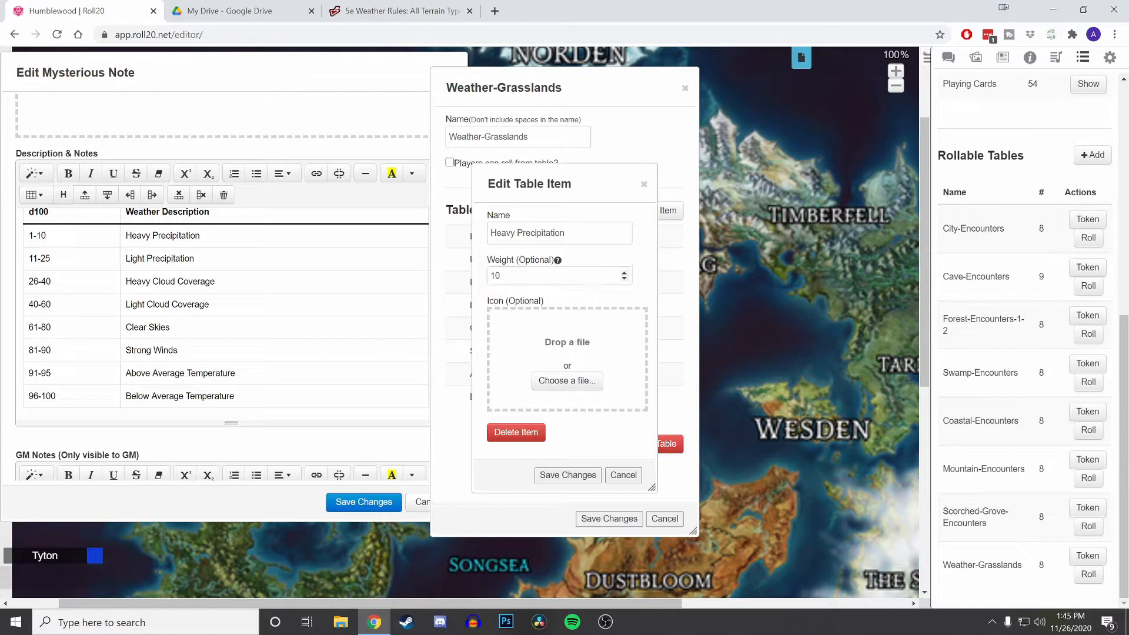
pyautogui.click(558, 478)
pyautogui.click(484, 260)
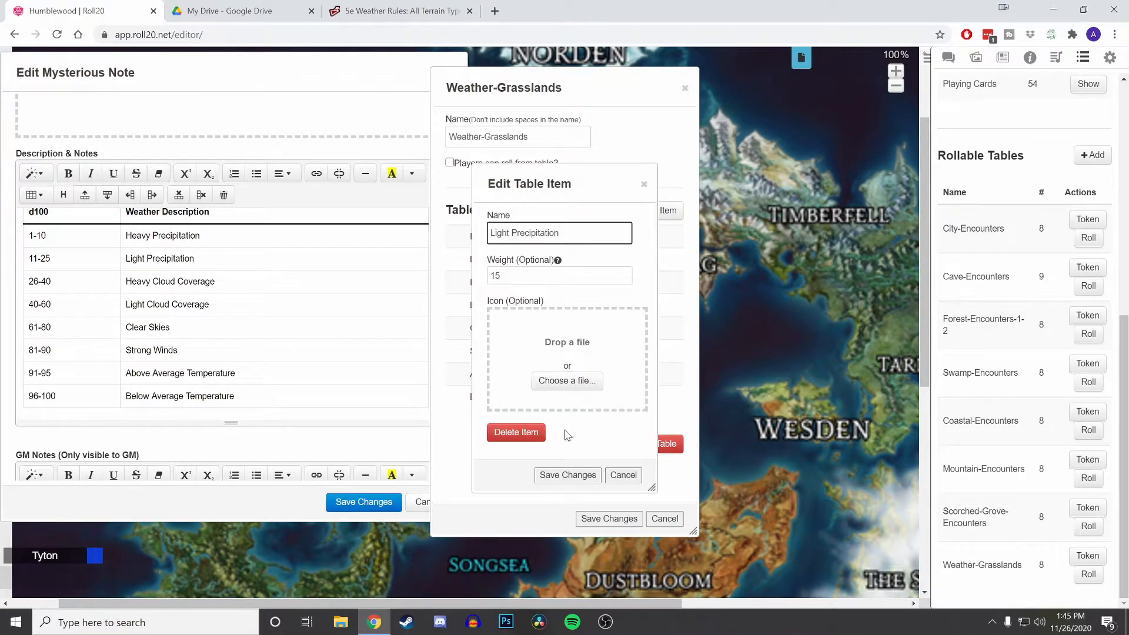
pyautogui.click(568, 475)
pyautogui.click(500, 287)
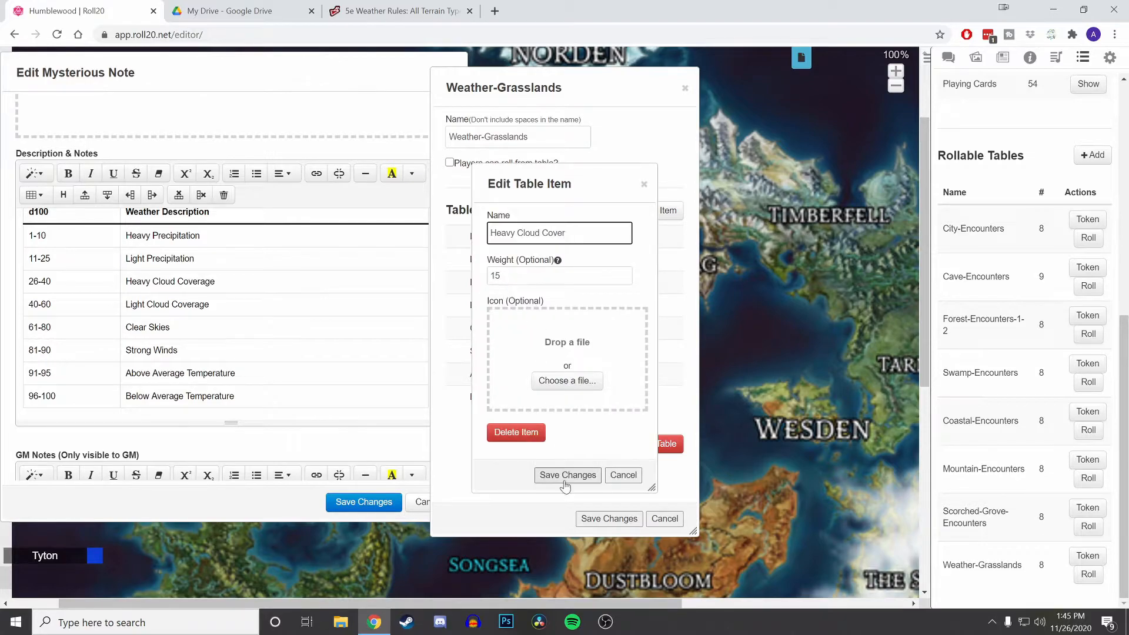
pyautogui.click(567, 475)
pyautogui.click(514, 310)
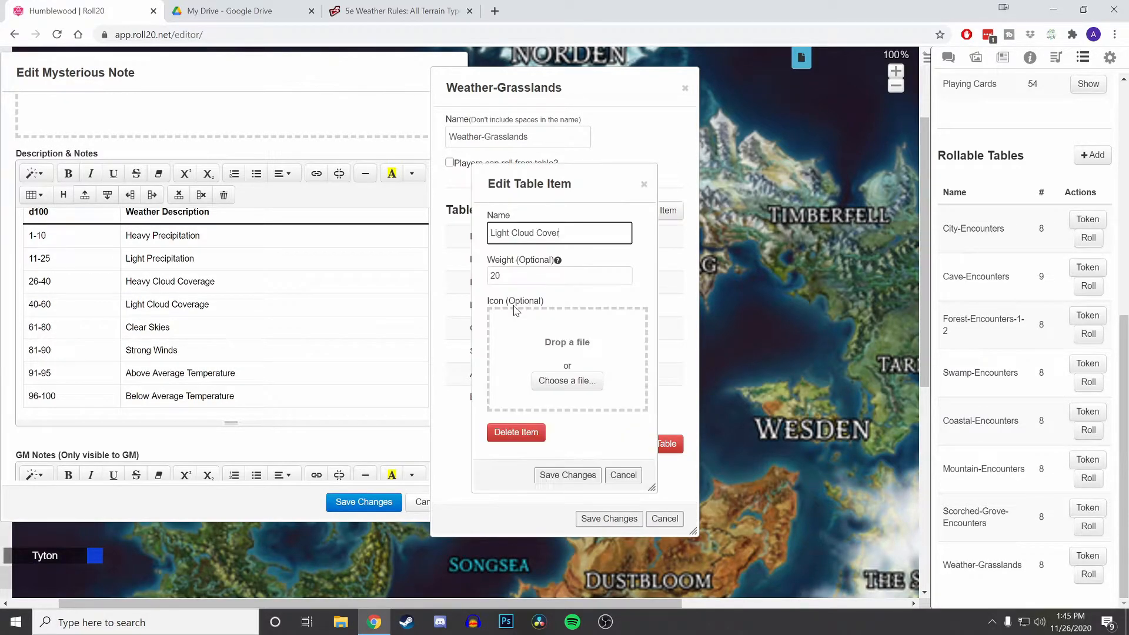
pyautogui.click(568, 475)
pyautogui.click(500, 330)
pyautogui.click(567, 475)
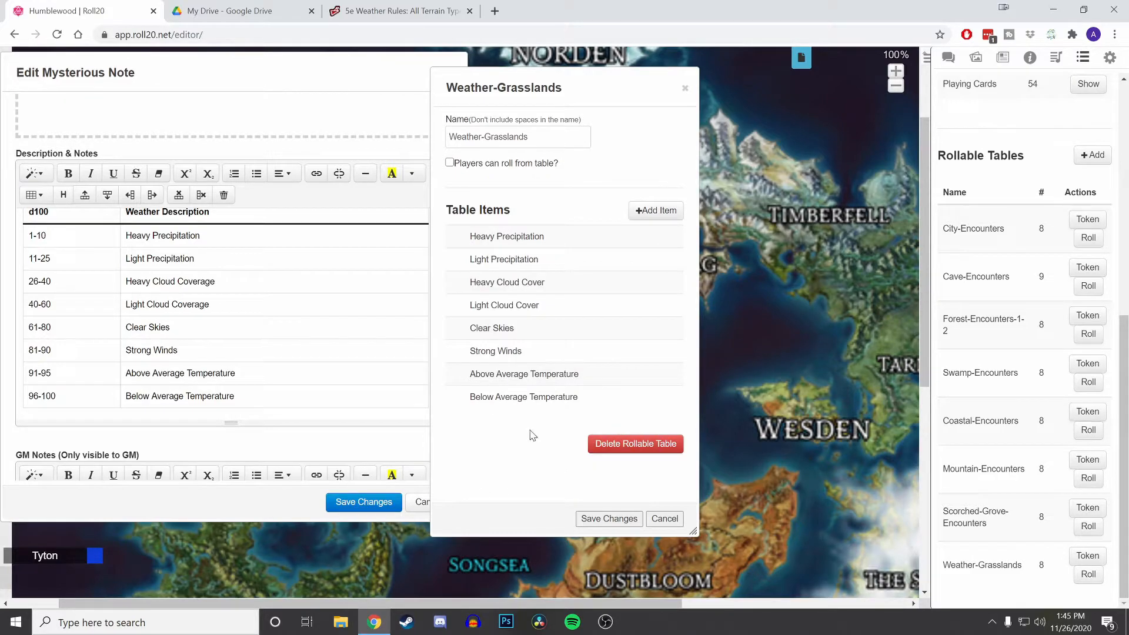
pyautogui.click(488, 352)
pyautogui.click(569, 474)
# Copy the rollable table's name, Weather-Grasslands, and save the table.
pyautogui.click(484, 136)
pyautogui.hotkey('ctrl', 'a')
pyautogui.hotkey('ctrl', 'c')
pyautogui.press('End')
pyautogui.click(600, 518)
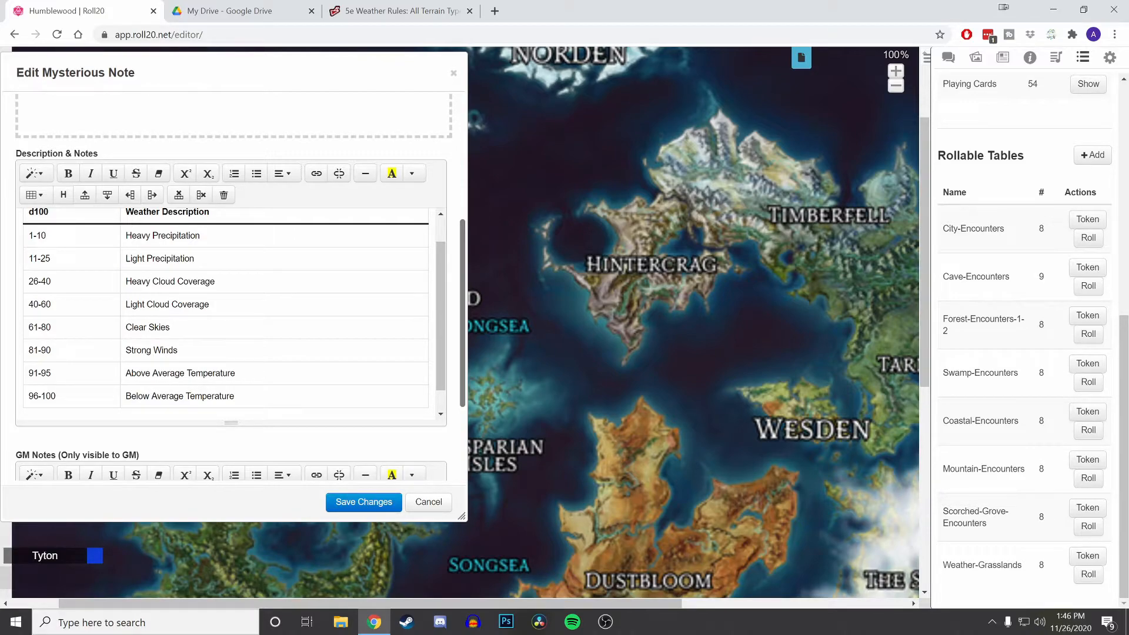
# Look over the d100 weather table in the handout's description, including its Weather Description header.
pyautogui.scroll(1, 231, 312)
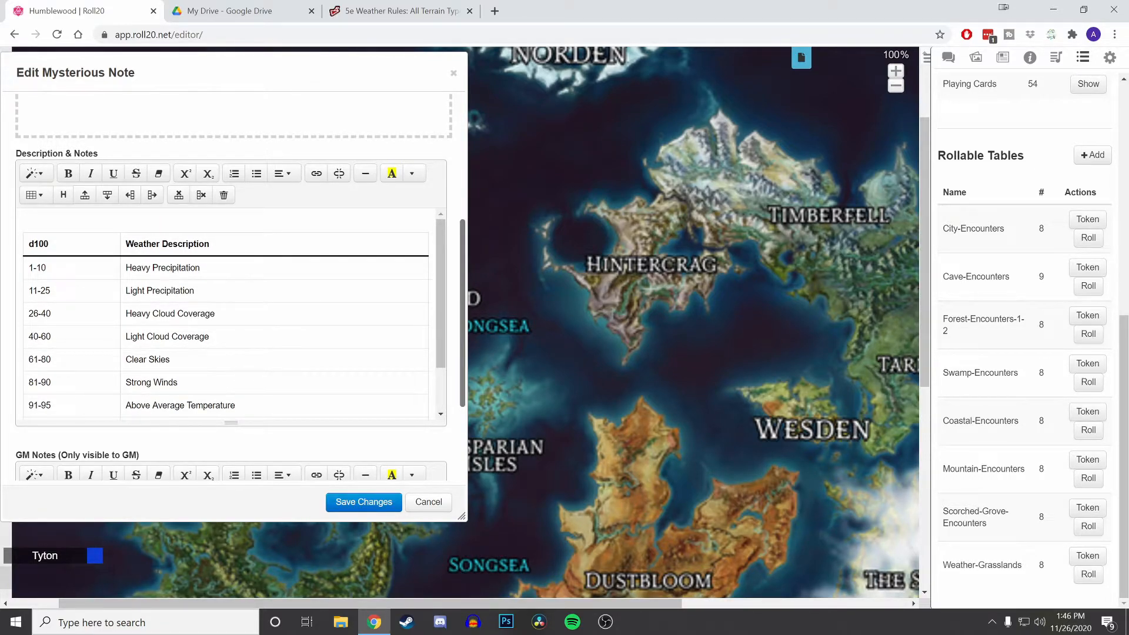
pyautogui.scroll(-2, 231, 313)
pyautogui.scroll(2, 231, 313)
pyautogui.click(210, 244)
pyautogui.scroll(-2, 231, 313)
pyautogui.scroll(2, 231, 313)
pyautogui.moveTo(210, 244); pyautogui.dragTo(125, 244)
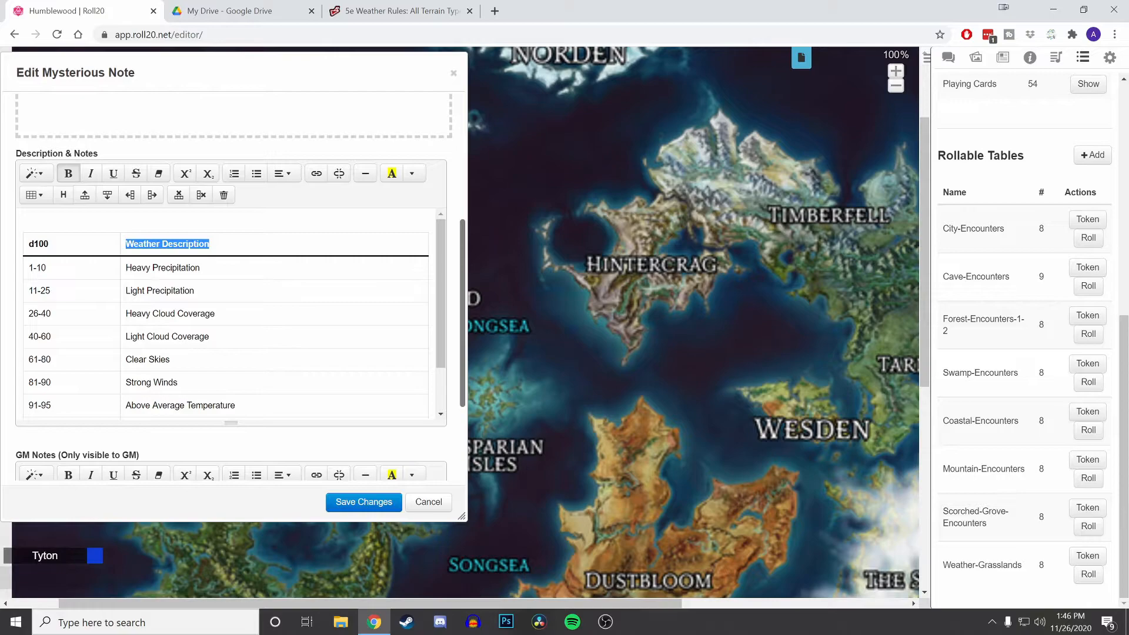
pyautogui.click(200, 268)
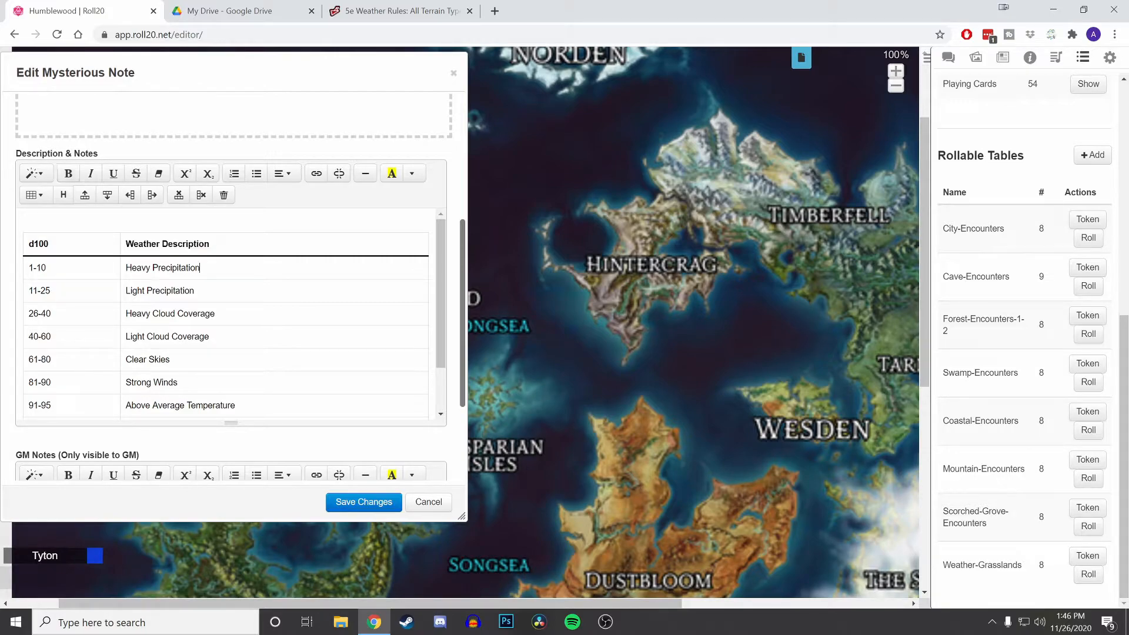
# Link the Weather Description header to `[[1d100]] with opening in a new window turned off.
pyautogui.moveTo(210, 244); pyautogui.dragTo(126, 243)
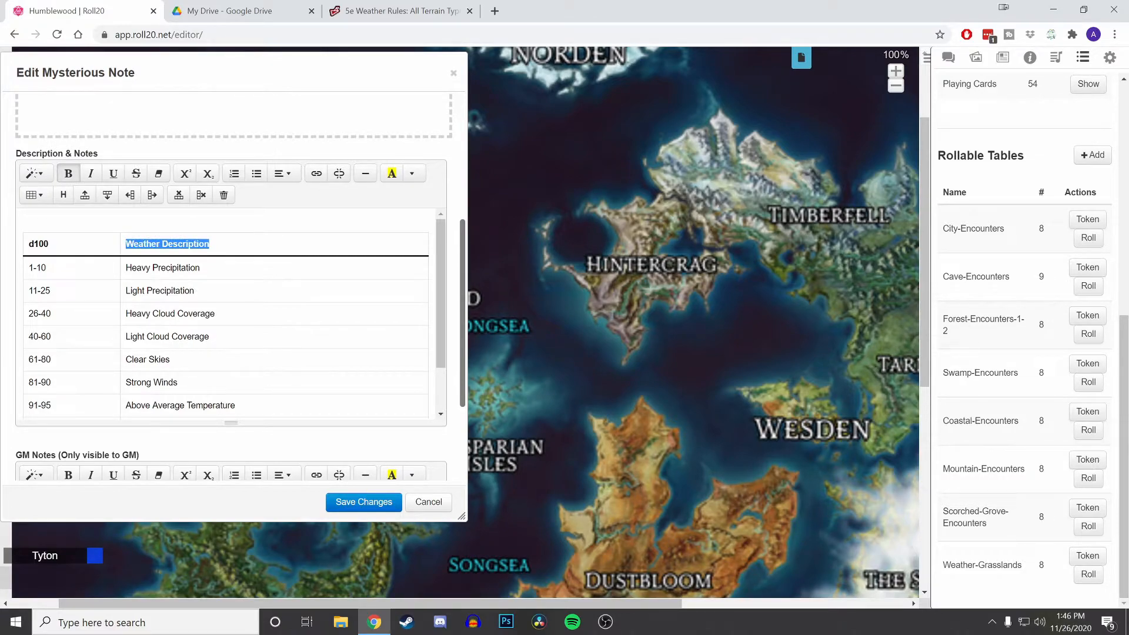
pyautogui.click(317, 174)
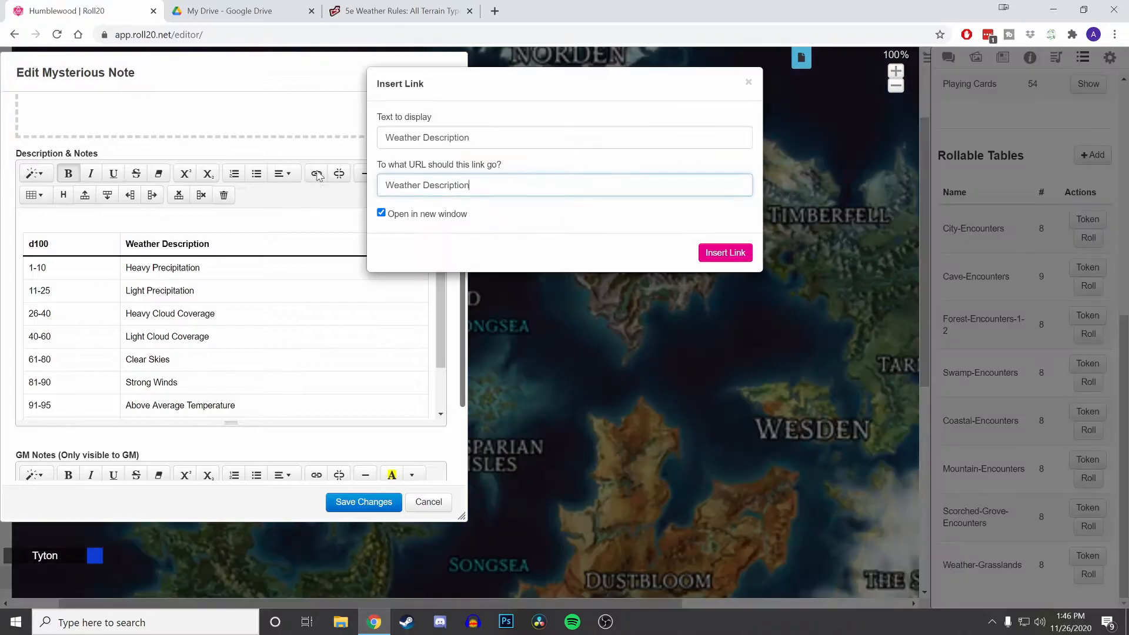
pyautogui.click(381, 213)
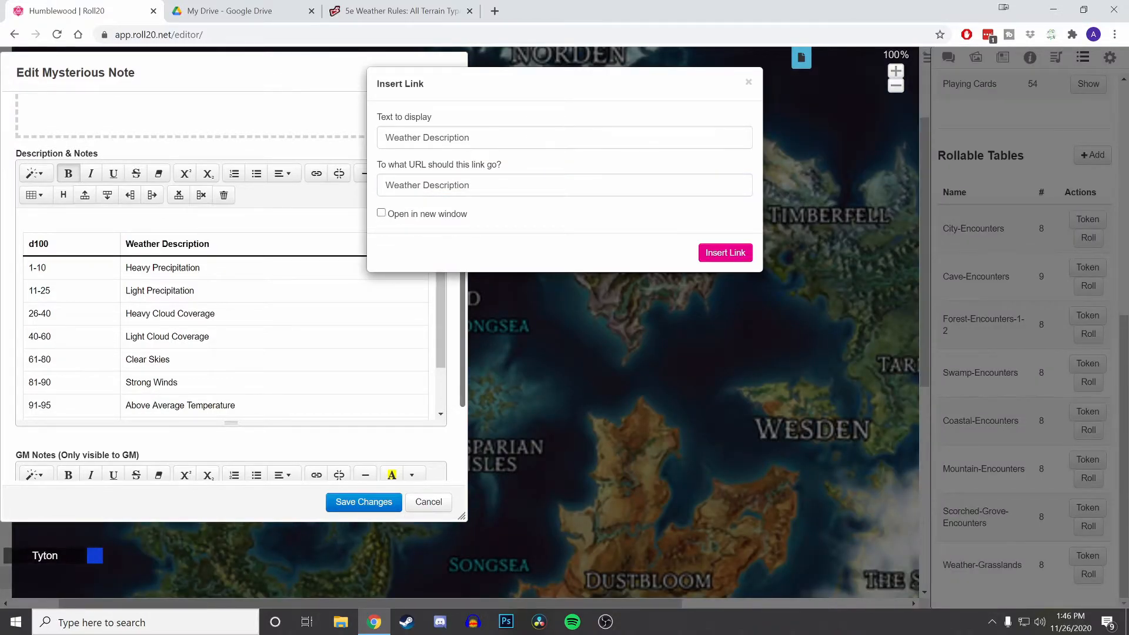
pyautogui.moveTo(470, 185); pyautogui.dragTo(377, 194)
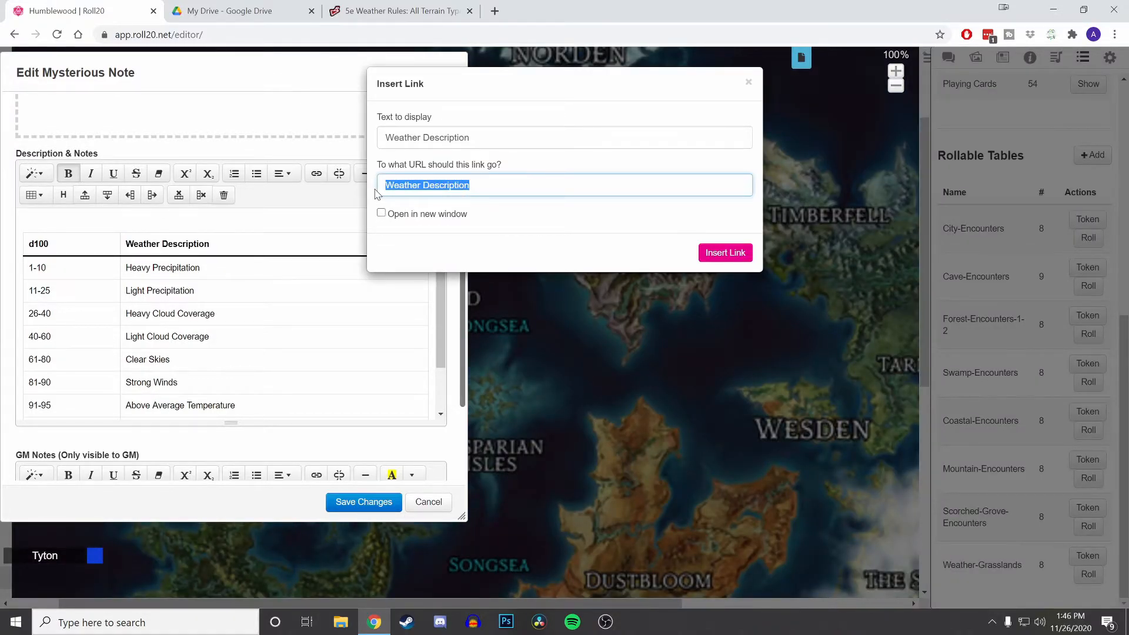
pyautogui.press('BackSpace')
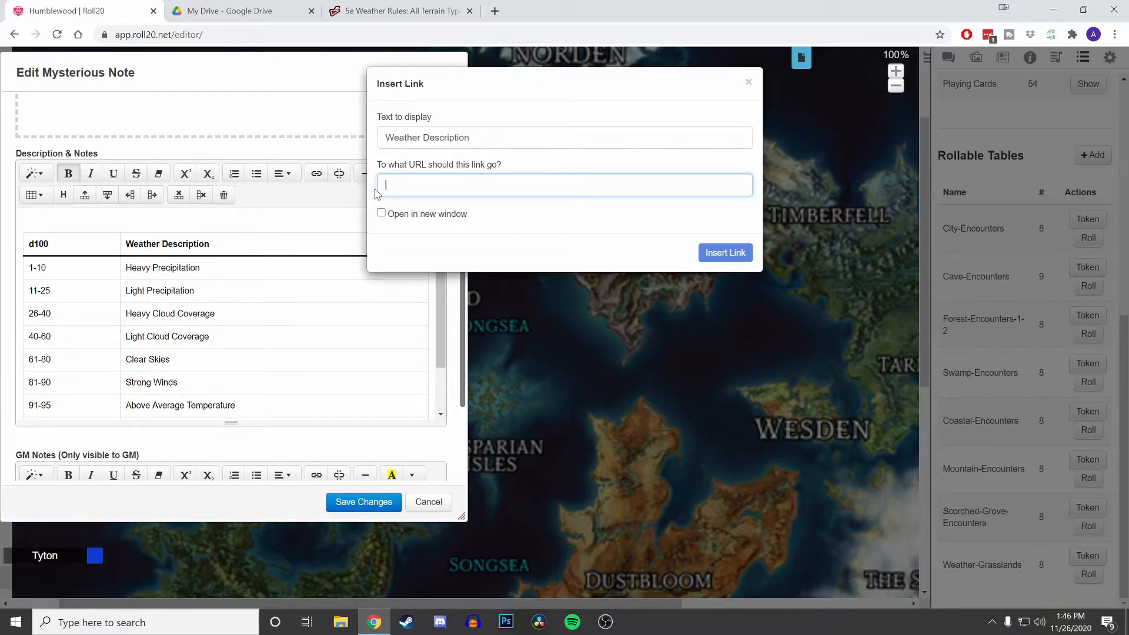
pyautogui.write("'")
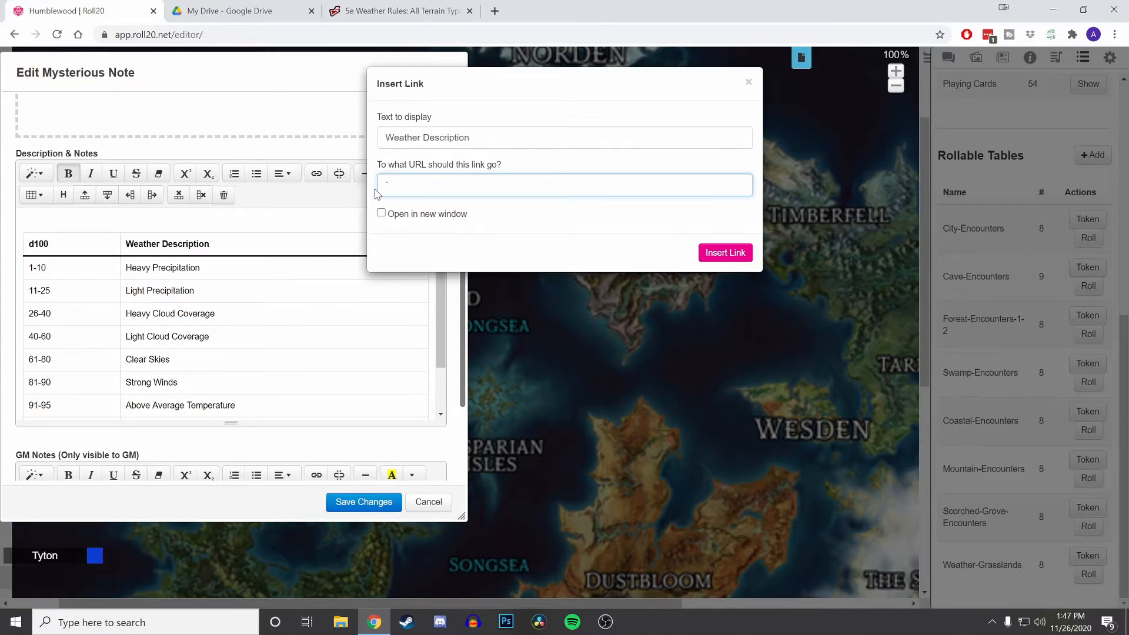
pyautogui.write('[[1d100]]')
pyautogui.click(707, 254)
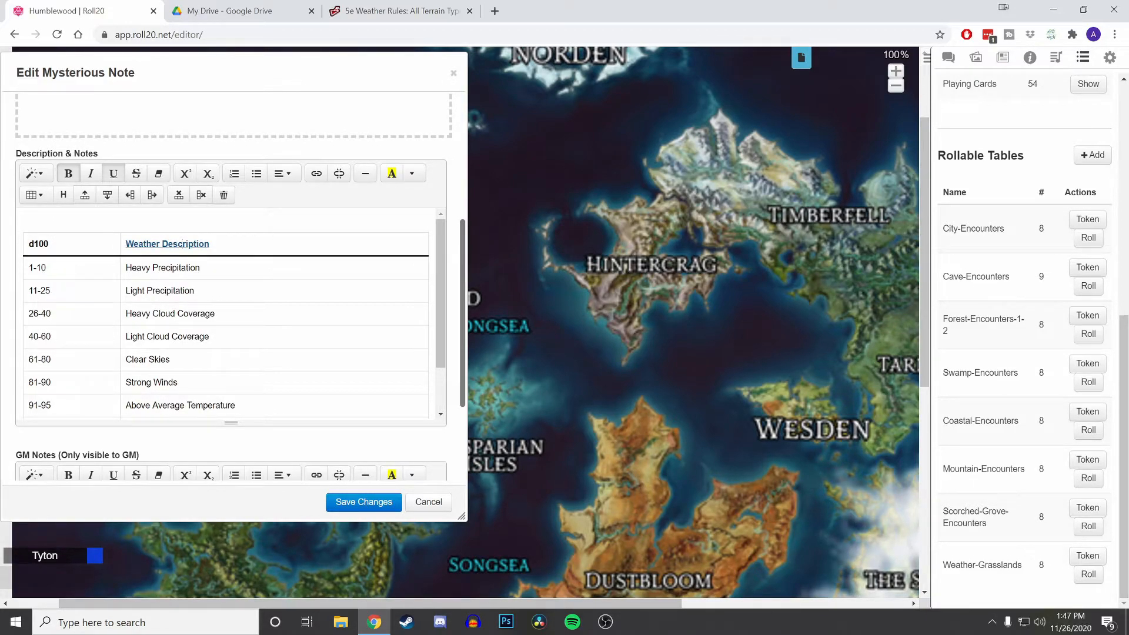
# Save the handout, roll from its Weather Description link, and view the roll in the chat.
pyautogui.click(360, 501)
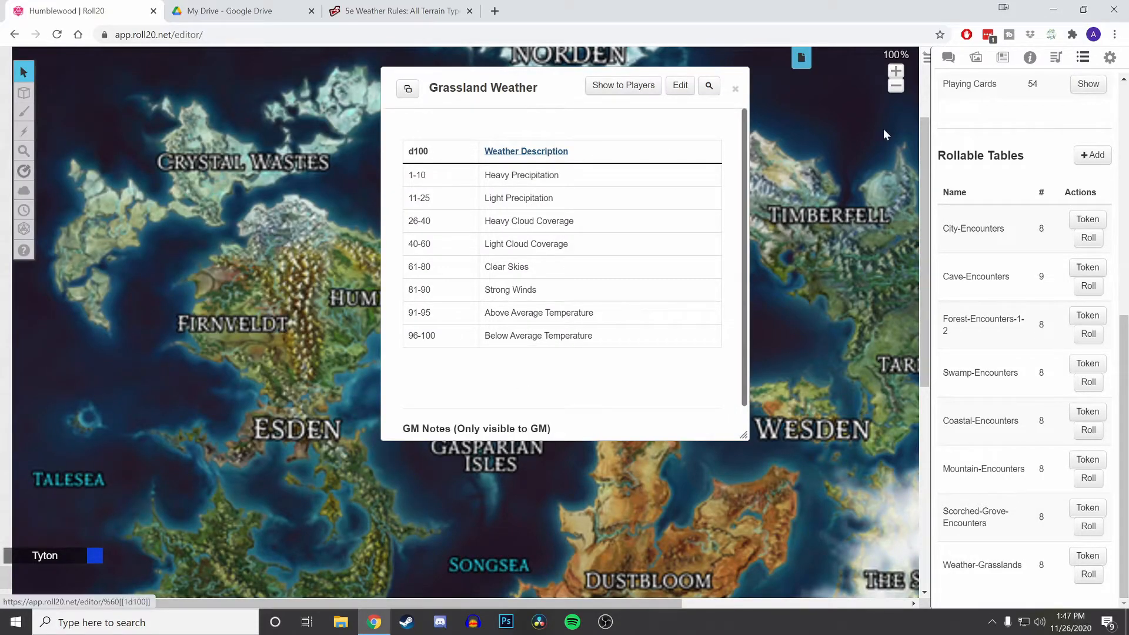
pyautogui.click(948, 57)
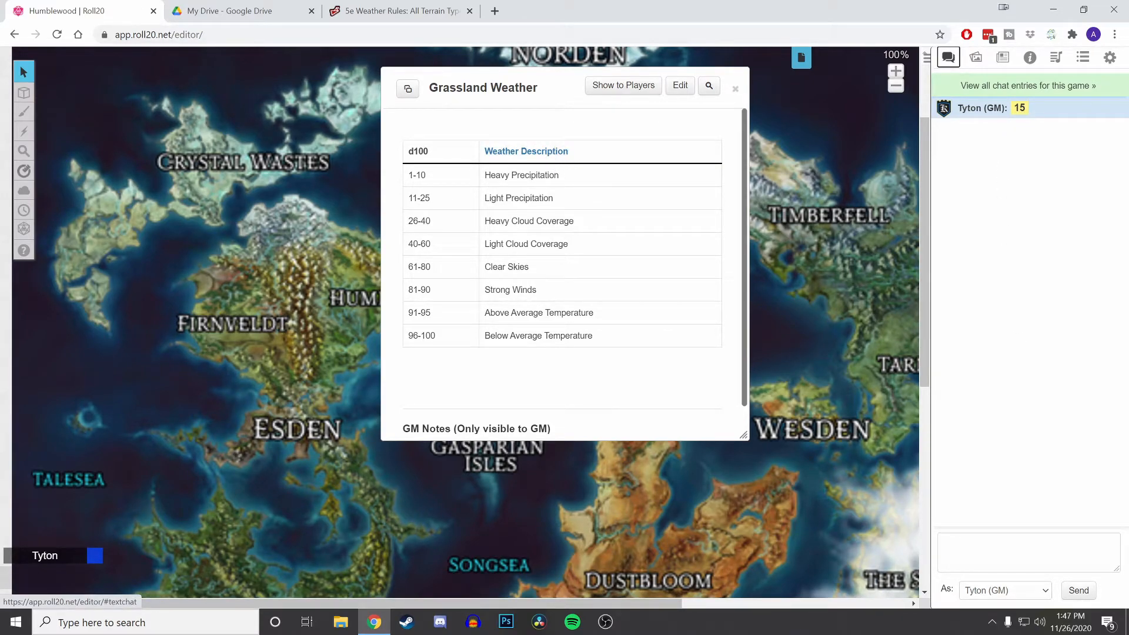
pyautogui.moveTo(1022, 114)
# Reopen the Grassland Weather handout for editing at its weather table and show the list of rollable tables.
pyautogui.click(681, 85)
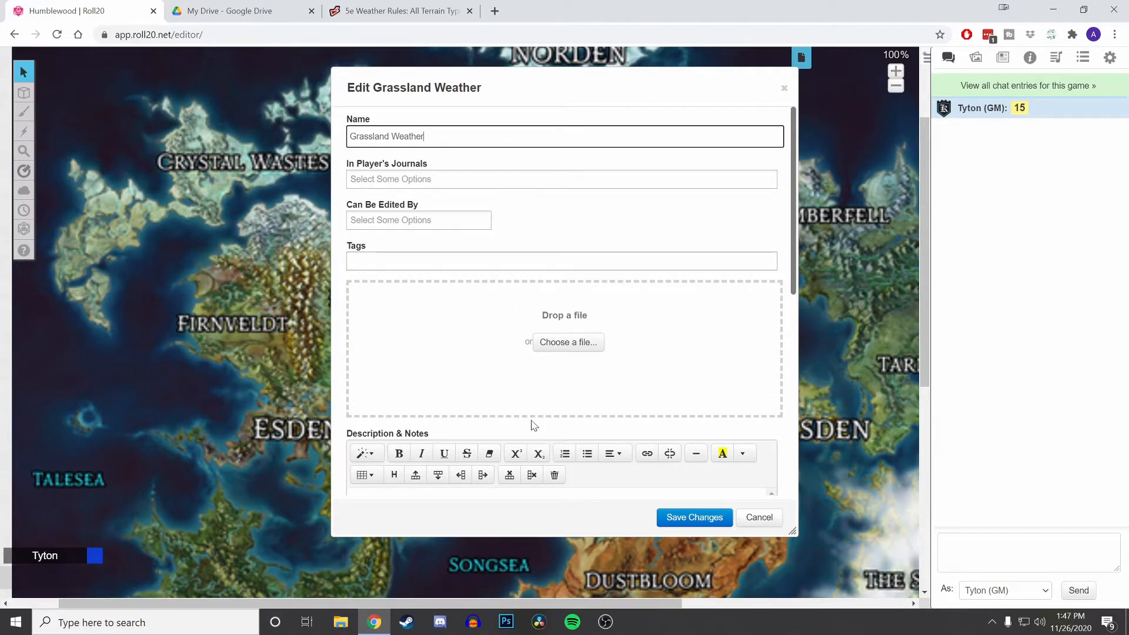
pyautogui.scroll(-3, 535, 424)
pyautogui.scroll(-2, 534, 425)
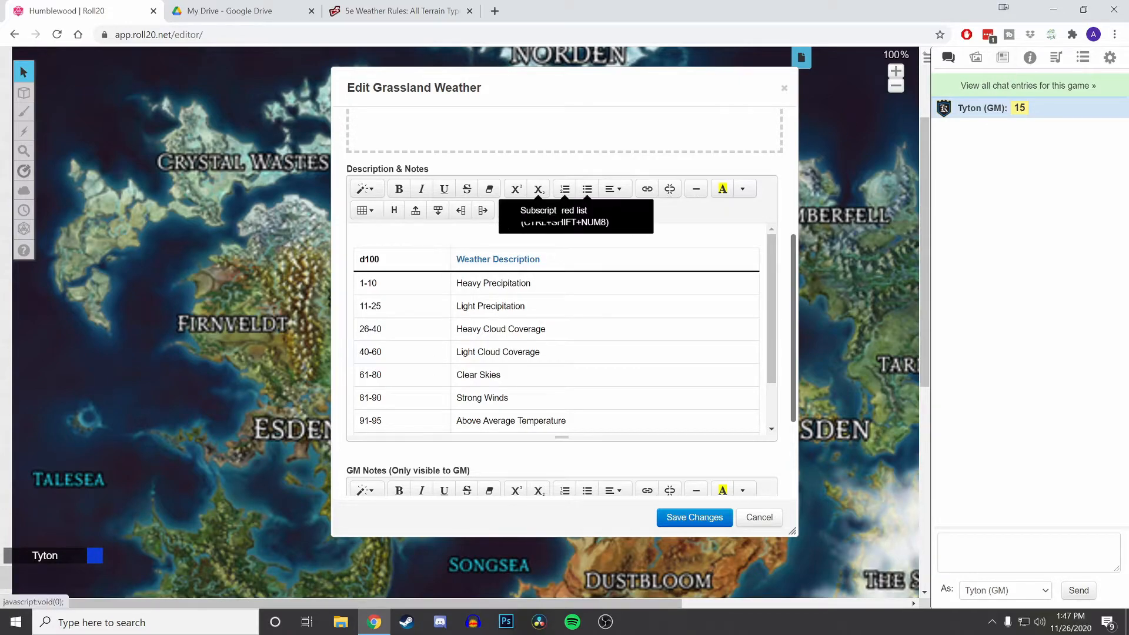
pyautogui.click(1083, 57)
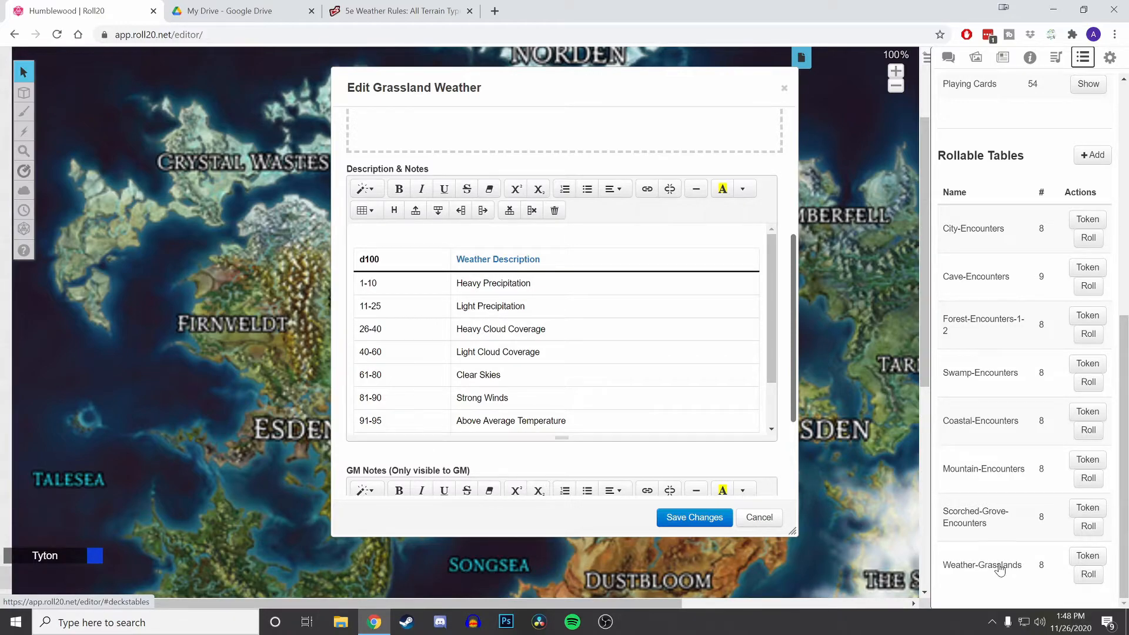
# Relink the Weather Description header to `[[1t[Weather-Grasslands]]] with opening in a new window turned off.
pyautogui.doubleClick(534, 260)
pyautogui.click(535, 259)
pyautogui.moveTo(540, 259); pyautogui.dragTo(455, 259)
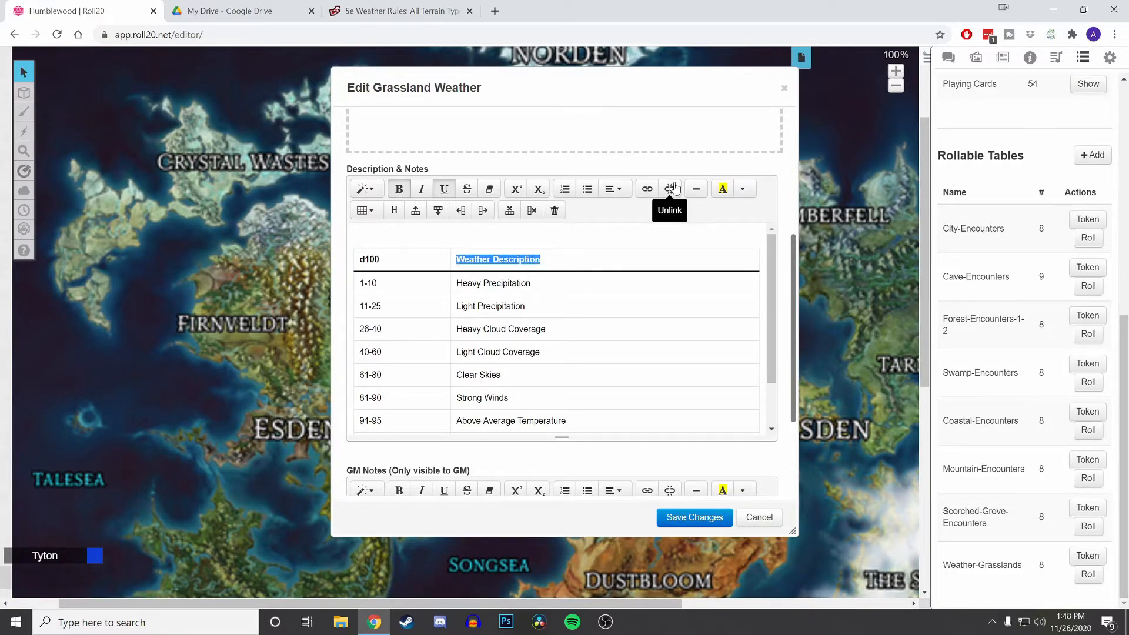
pyautogui.click(647, 188)
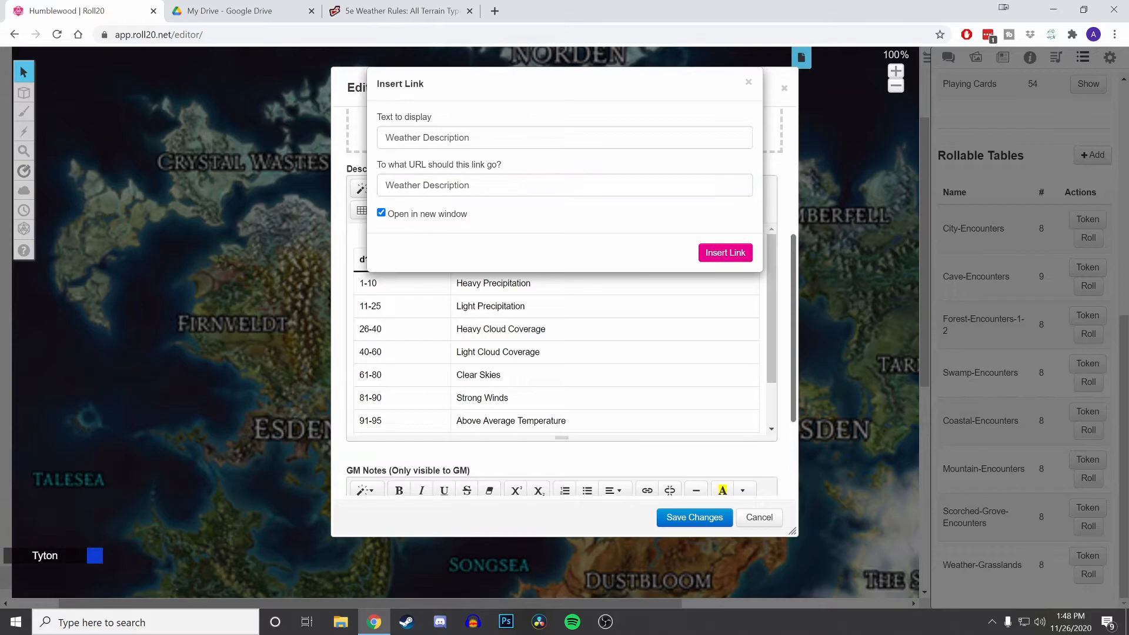
pyautogui.click(381, 213)
pyautogui.hotkey('shift', 'Tab')
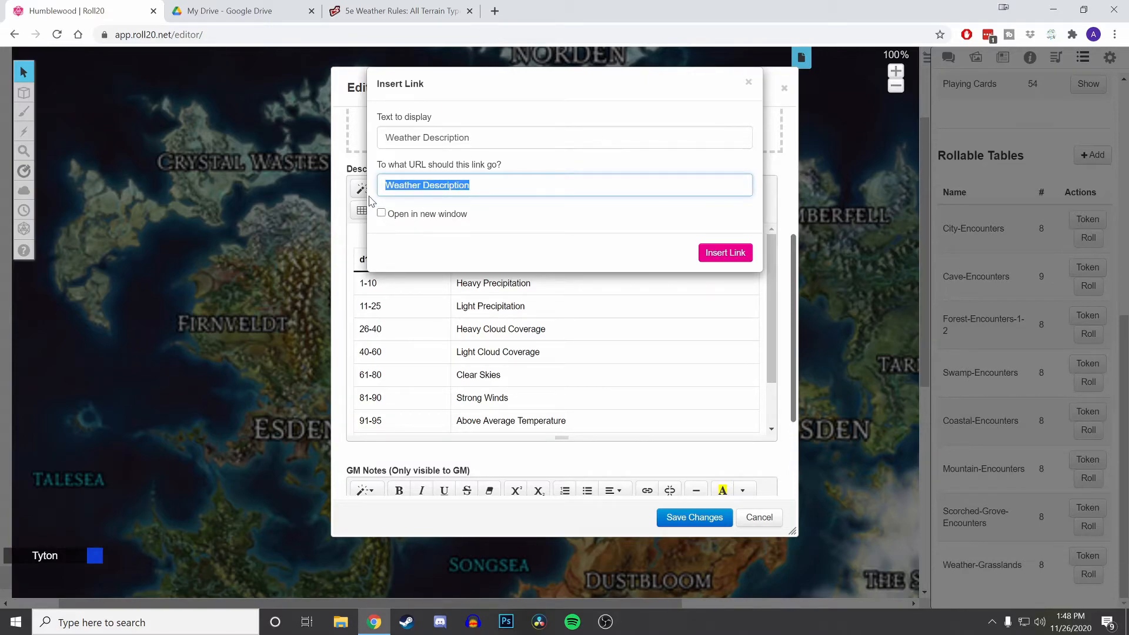
pyautogui.press('BackSpace')
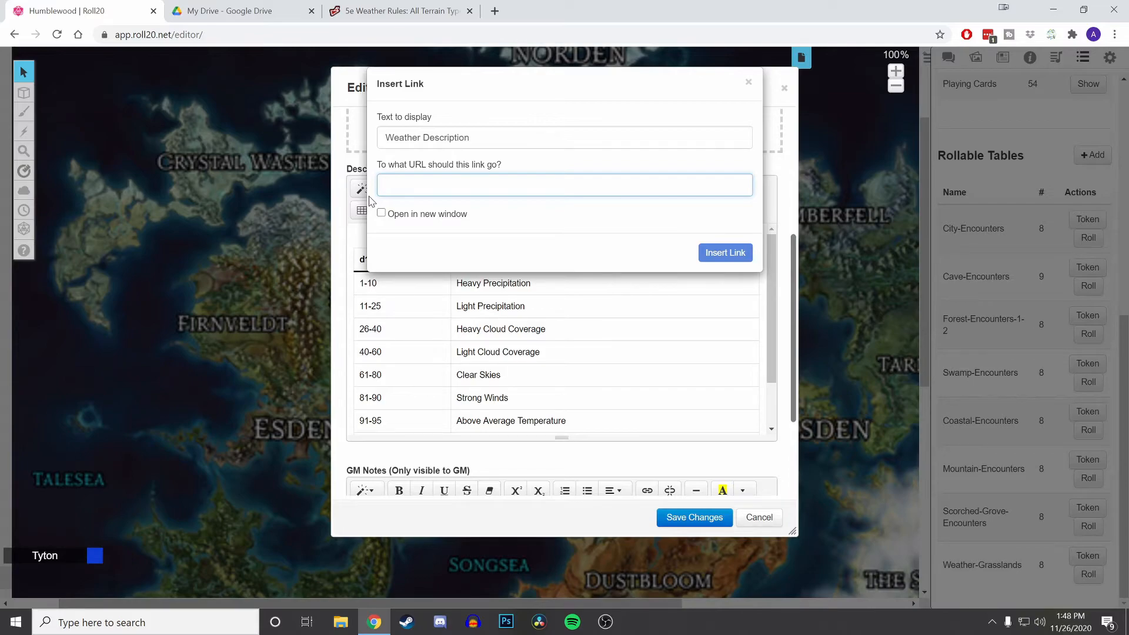
pyautogui.write('`')
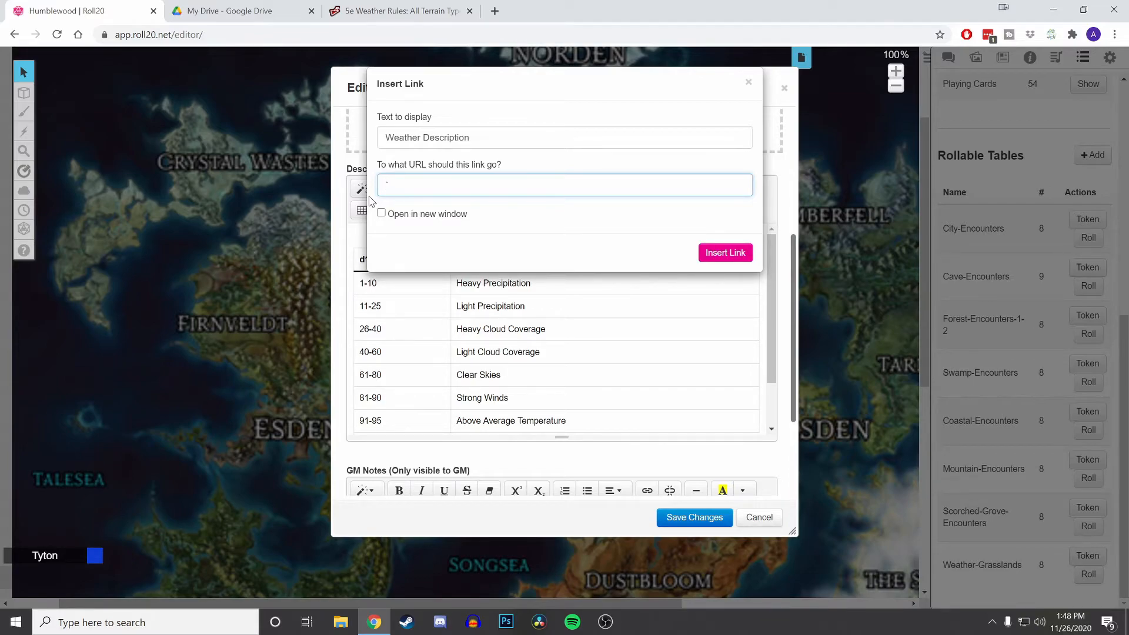
pyautogui.write('[[1t')
pyautogui.write('[')
pyautogui.hotkey('ctrl', 'v')
pyautogui.write(']]]')
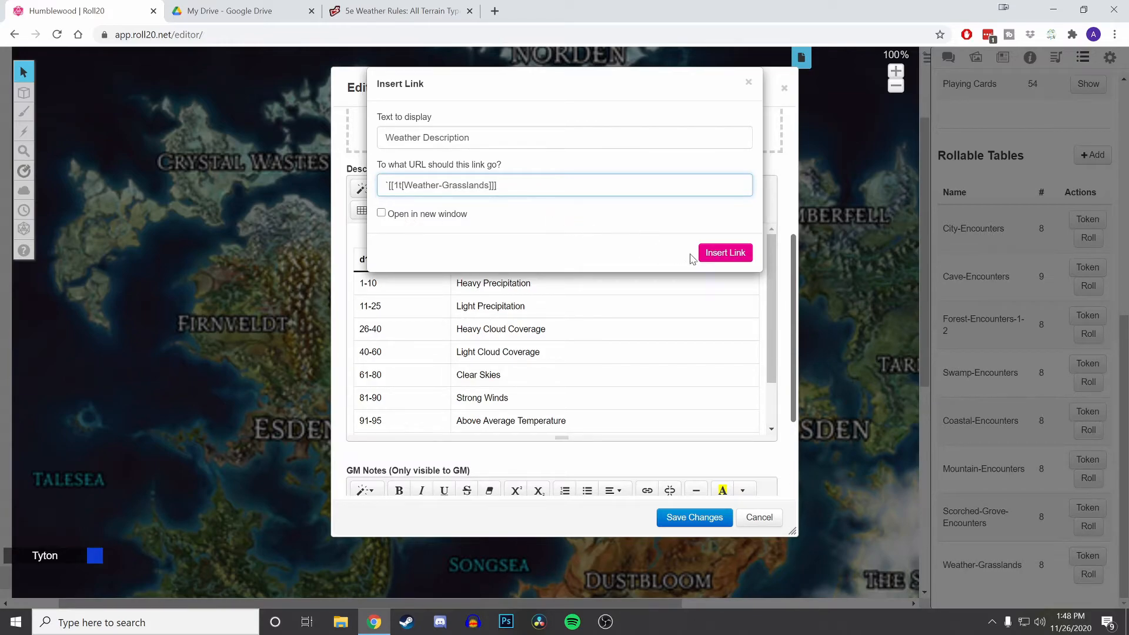
pyautogui.click(709, 254)
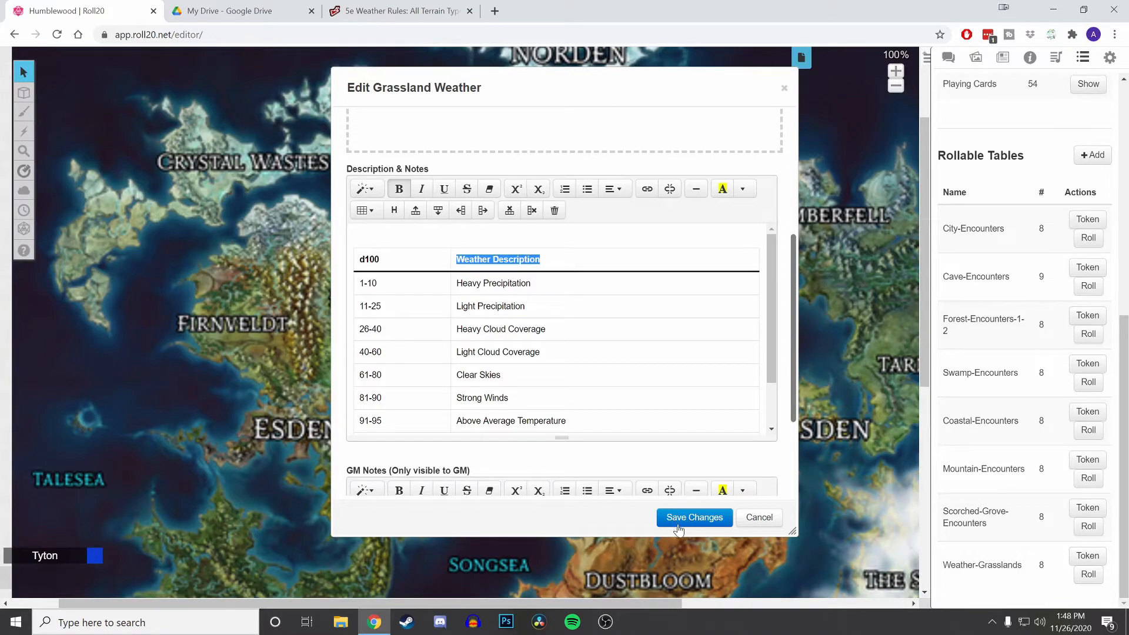
# Save the handout, roll on the Weather-Grasslands table from its Weather Description link, and view the roll in the chat.
pyautogui.click(694, 518)
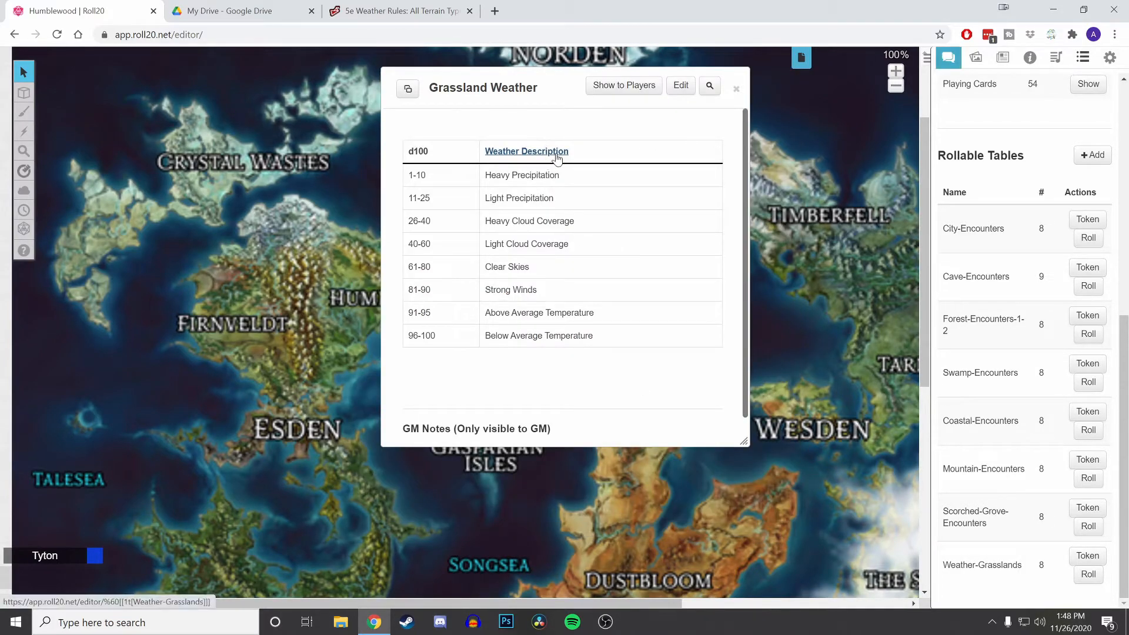
pyautogui.click(963, 61)
pyautogui.moveTo(1000, 125)
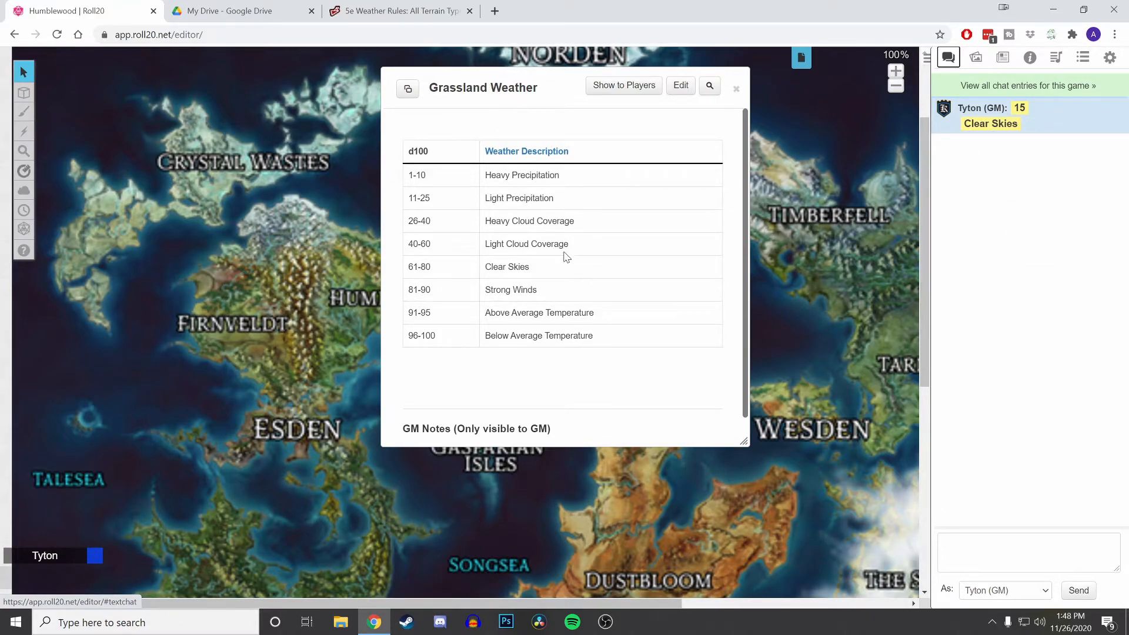
pyautogui.scroll(-1, 588, 303)
pyautogui.scroll(1, 576, 283)
# Create a new macro in the macro collection and name it Weather-Grasslands.
pyautogui.click(1083, 57)
pyautogui.scroll(7, 1041, 296)
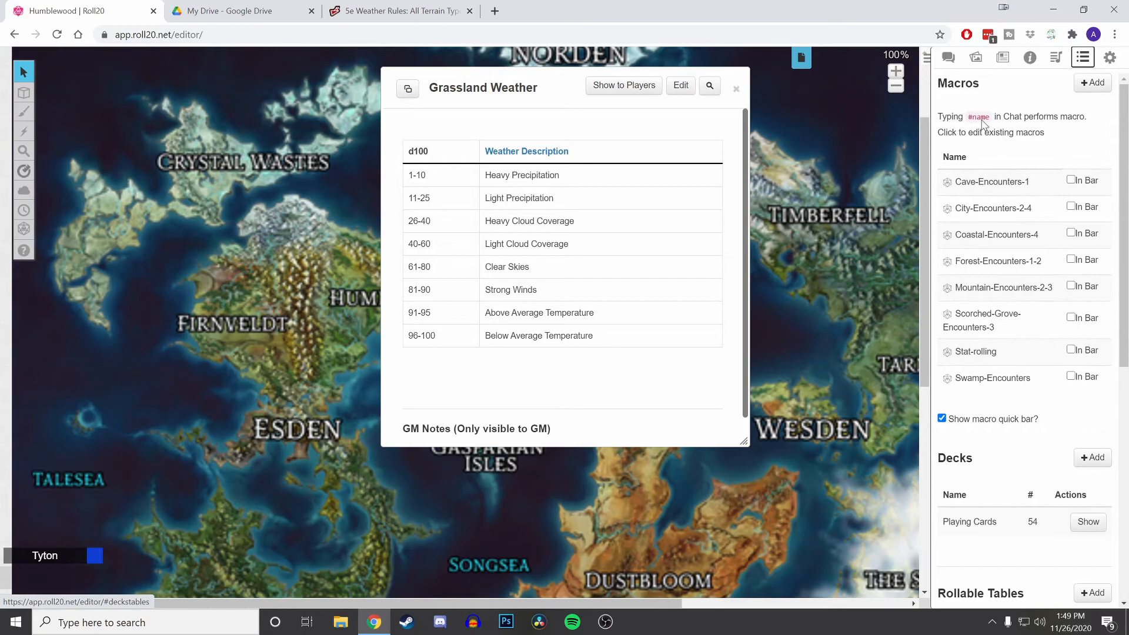
pyautogui.click(1086, 92)
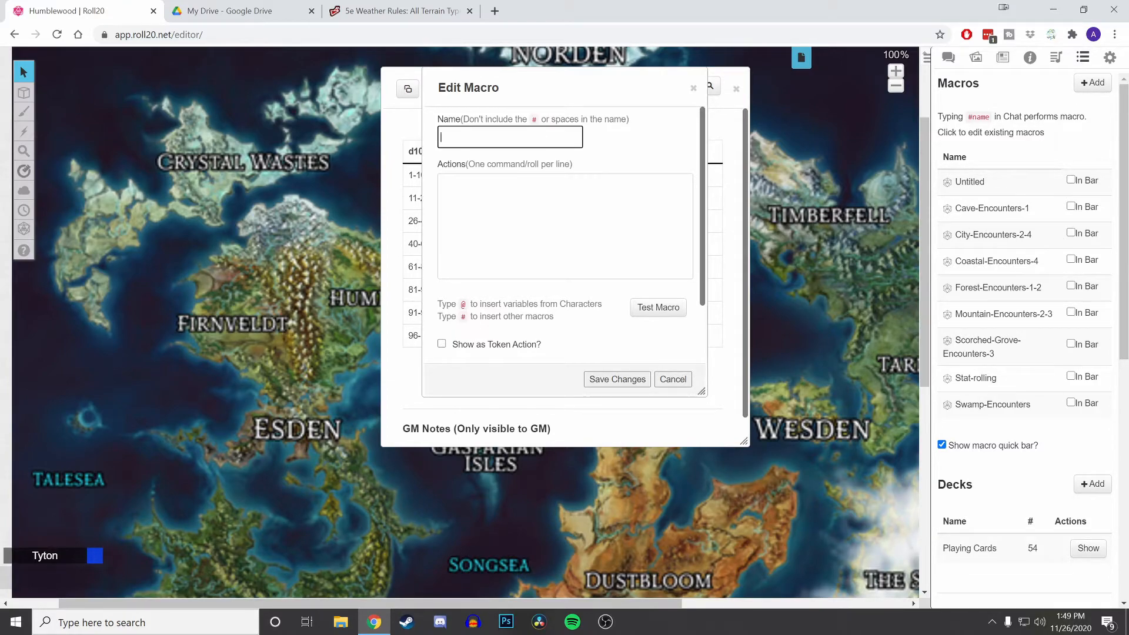
pyautogui.write('Weather-Grasslands')
pyautogui.press('Tab')
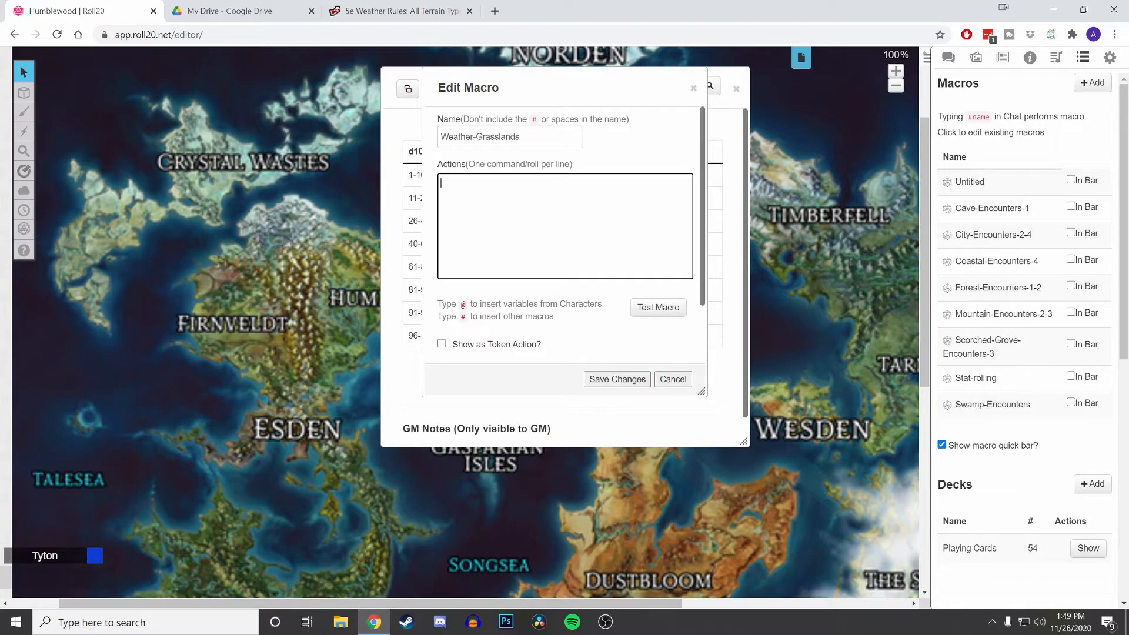
# Start the macro's actions with the default roll template and title: &{template:default}{{name=Weather for the Day}}.
pyautogui.write('&{template:default')
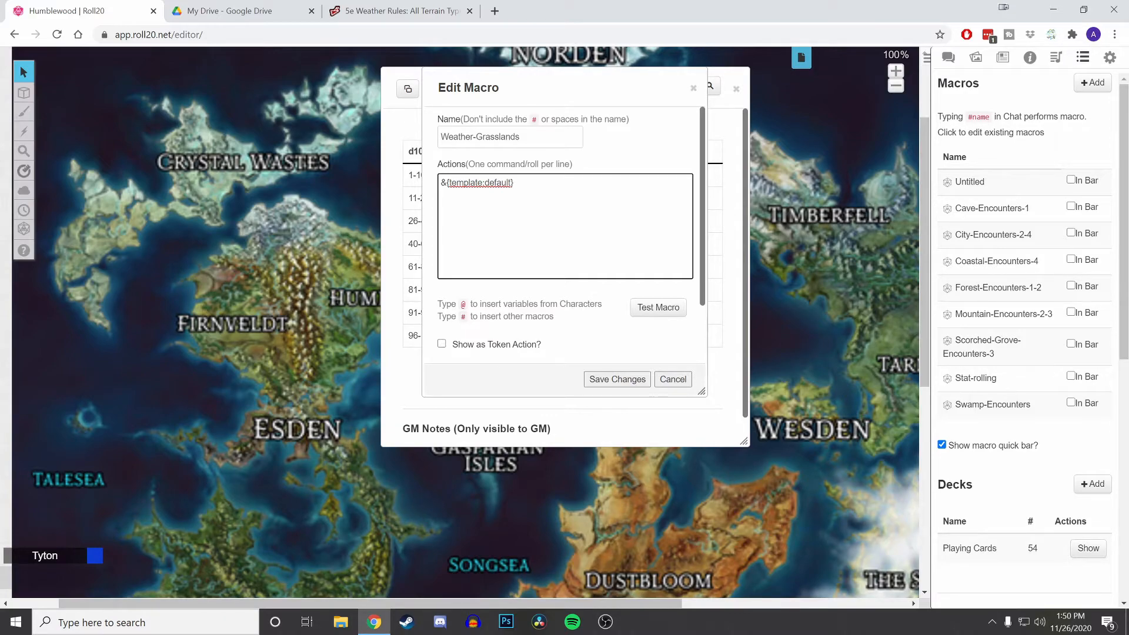
pyautogui.write('{{name=Weather for the')
pyautogui.write('Day}}')
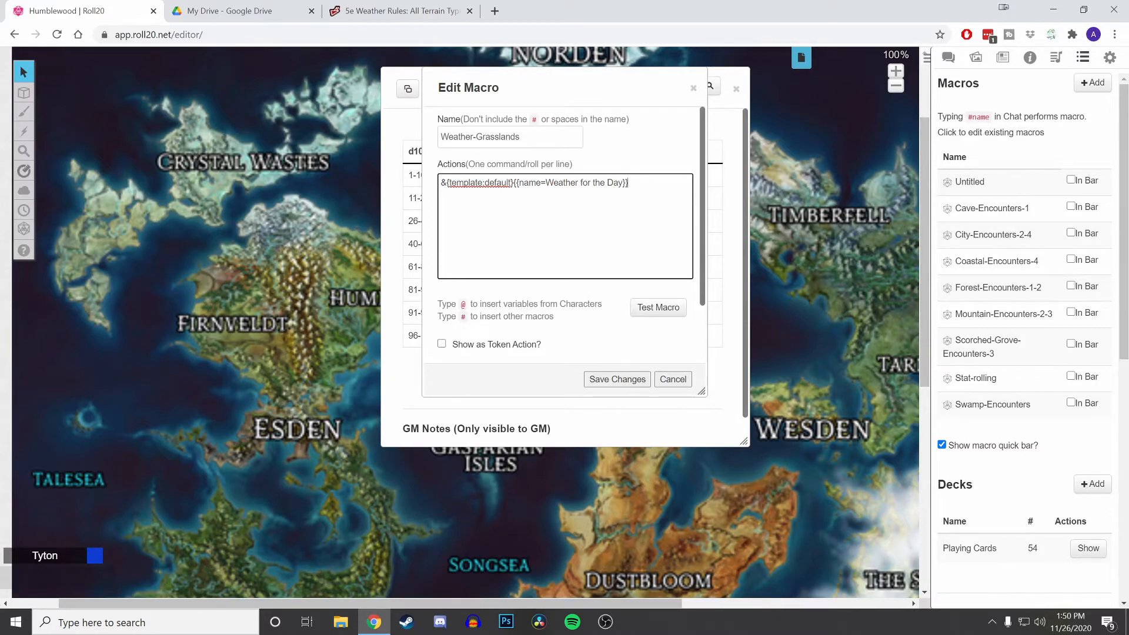
# Append the table roll {{[[1t[Weather-Grasslands]]]}} to the macro's actions and test the macro.
pyautogui.write('{{')
pyautogui.write('[[1')
pyautogui.write('d')
pyautogui.write('Weather-Grasslands')
pyautogui.write(']]')
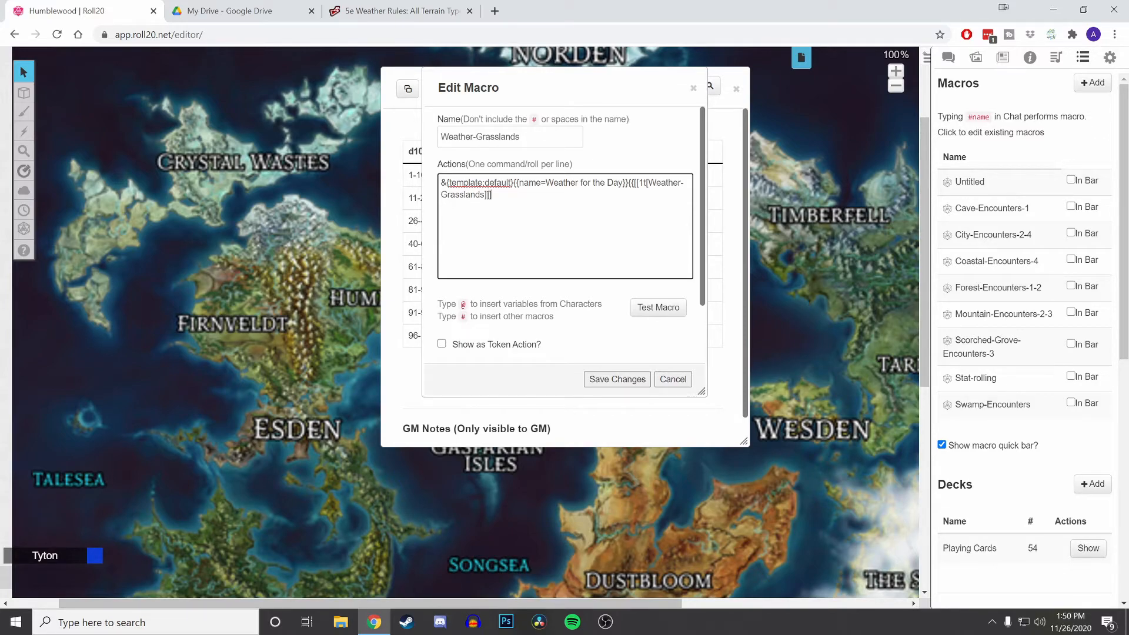
pyautogui.write('}}')
pyautogui.click(665, 309)
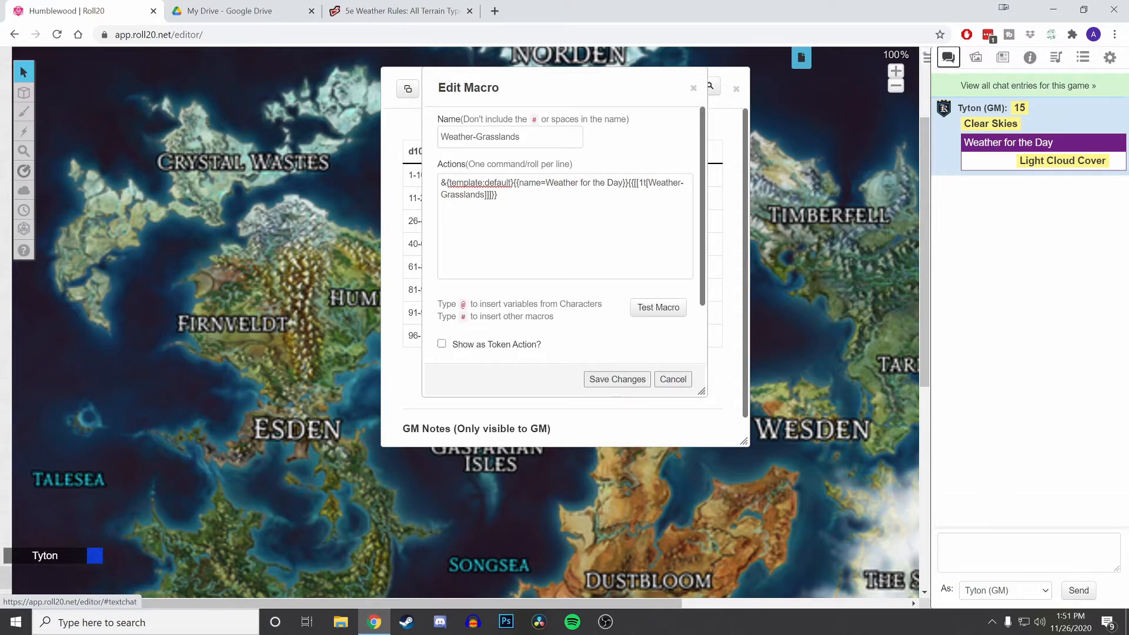
# Test the macro with {template:default} cut from its actions and put that text back after the ampersand.
pyautogui.moveTo(513, 183); pyautogui.dragTo(446, 183)
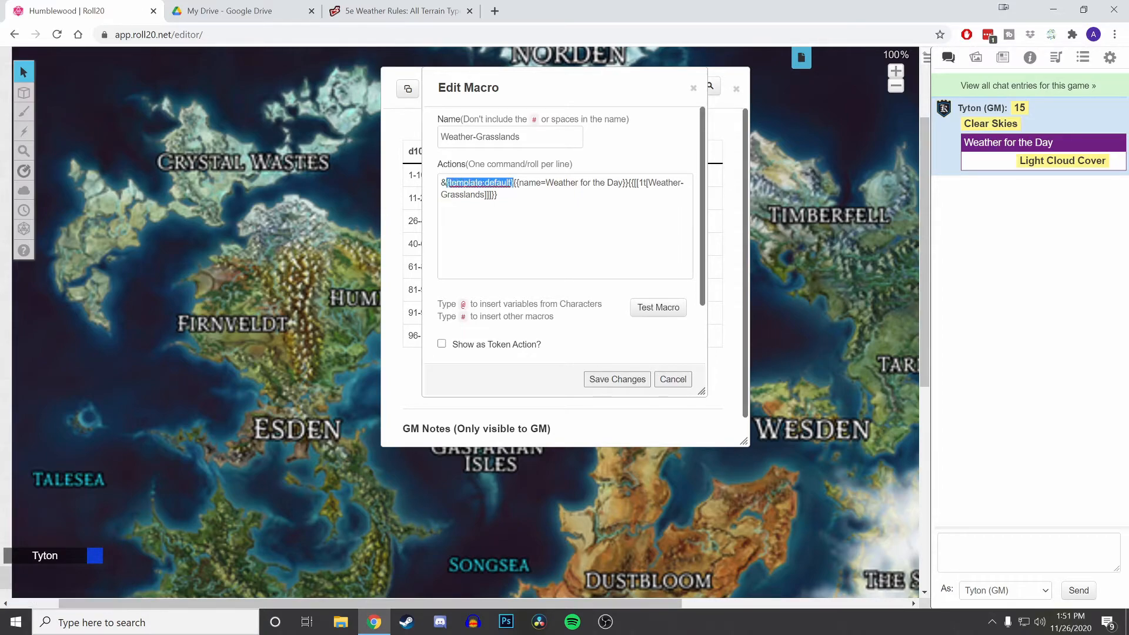
pyautogui.rightClick(458, 188)
pyautogui.click(486, 271)
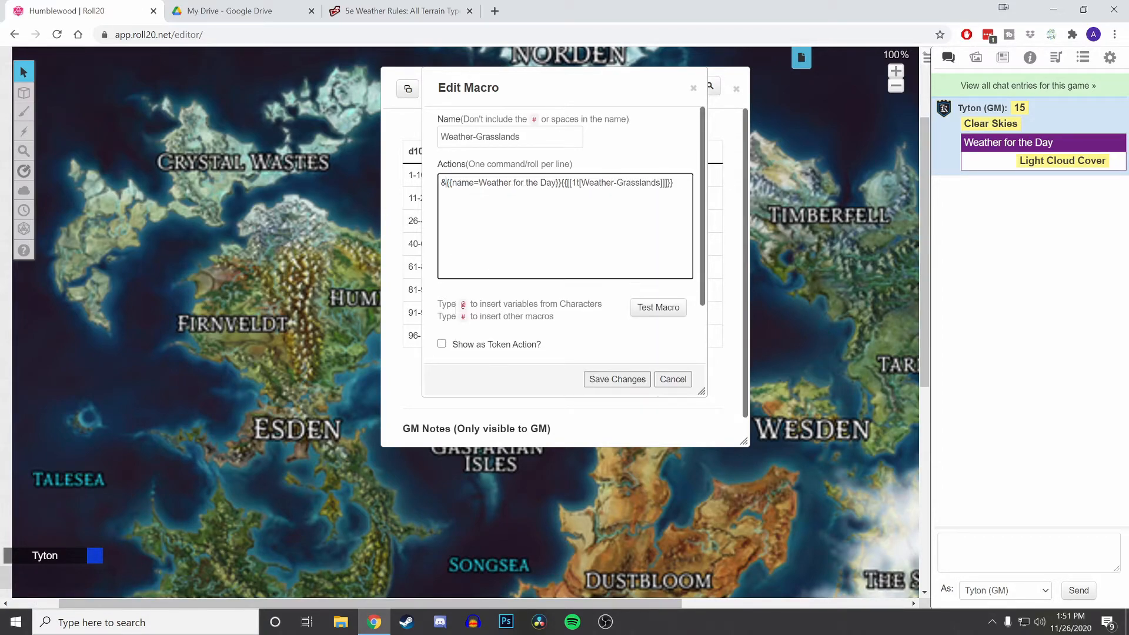
pyautogui.click(649, 313)
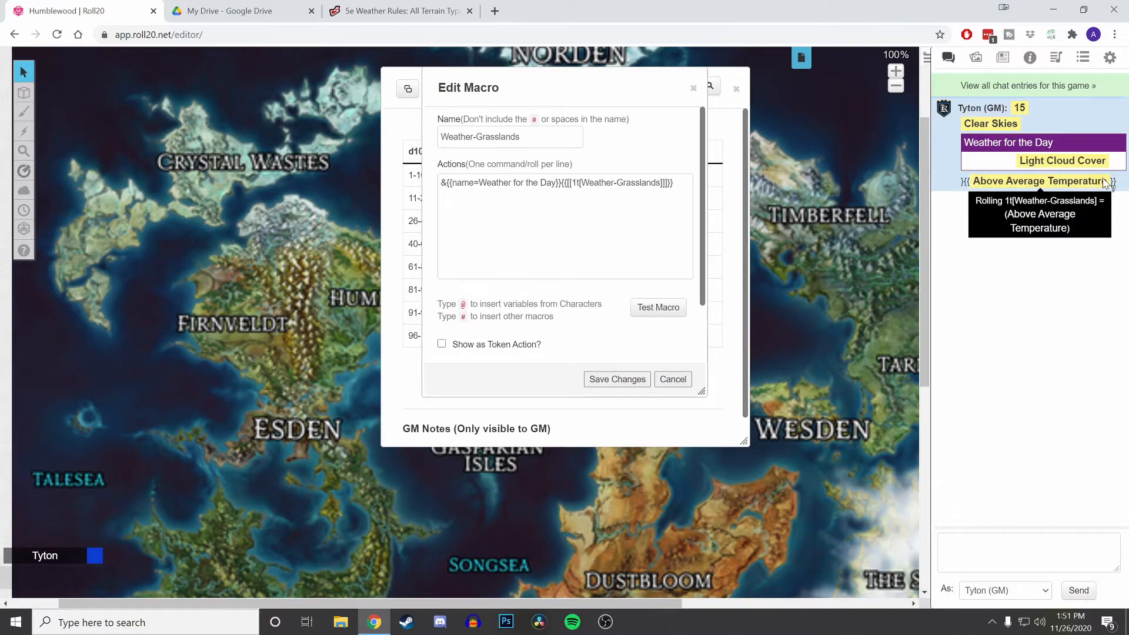
pyautogui.moveTo(1099, 186)
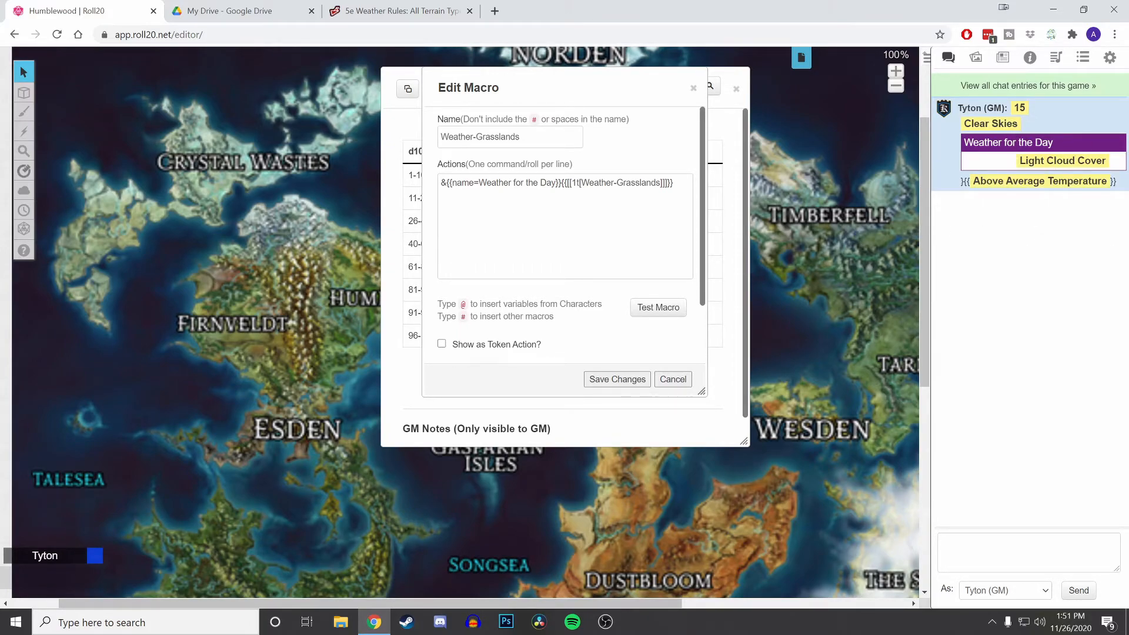
pyautogui.click(447, 183)
pyautogui.hotkey('ctrl', 'v')
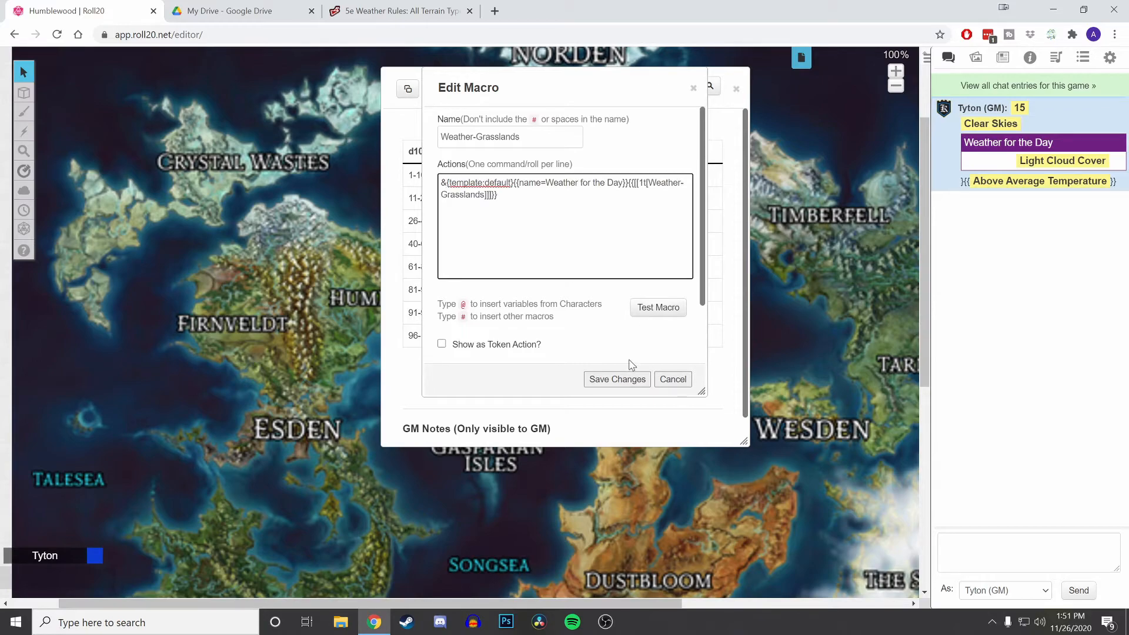
# Save the Weather-Grasslands macro and roll once more from the handout's Weather Description link.
pyautogui.click(629, 379)
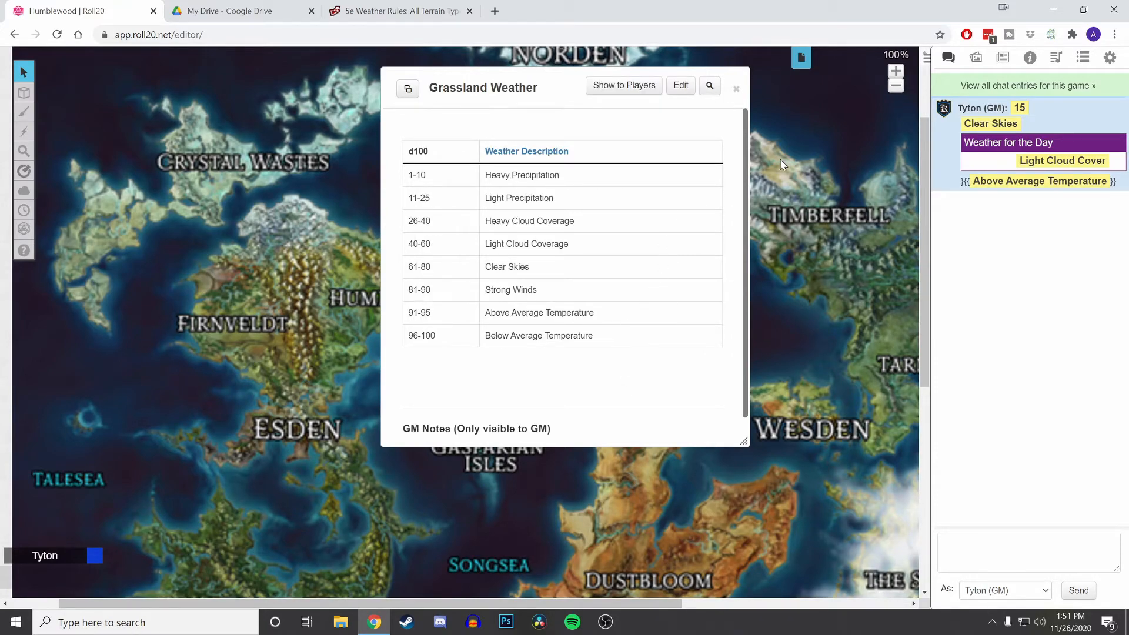
pyautogui.click(537, 154)
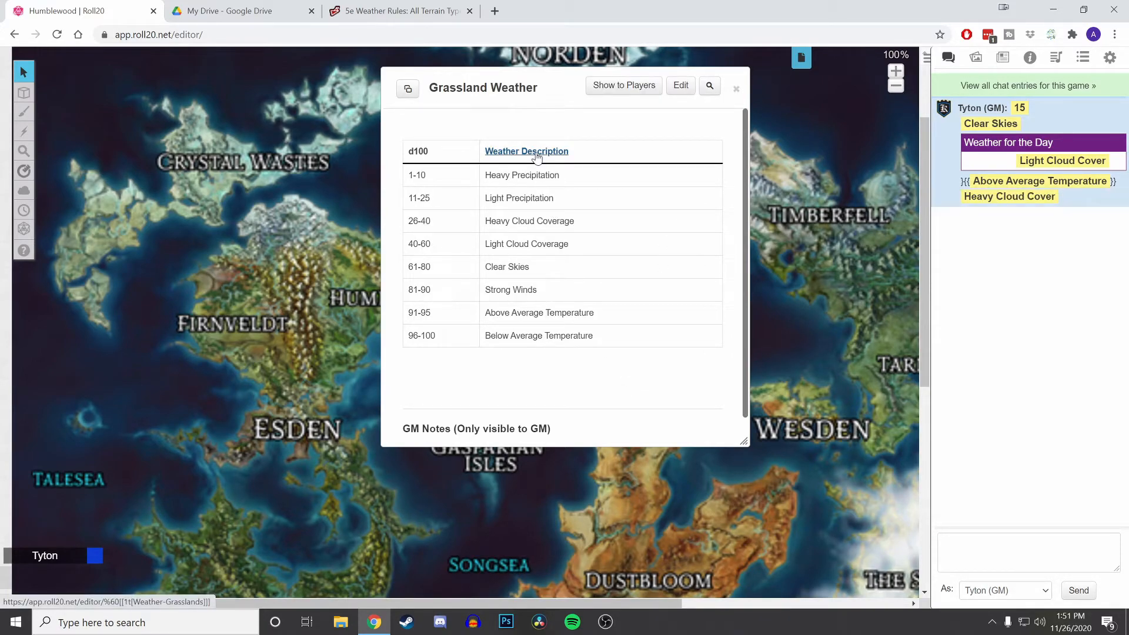
# Try out the Weather-Grasslands macro from the macro quick bar and take it off the bar again.
pyautogui.click(1082, 58)
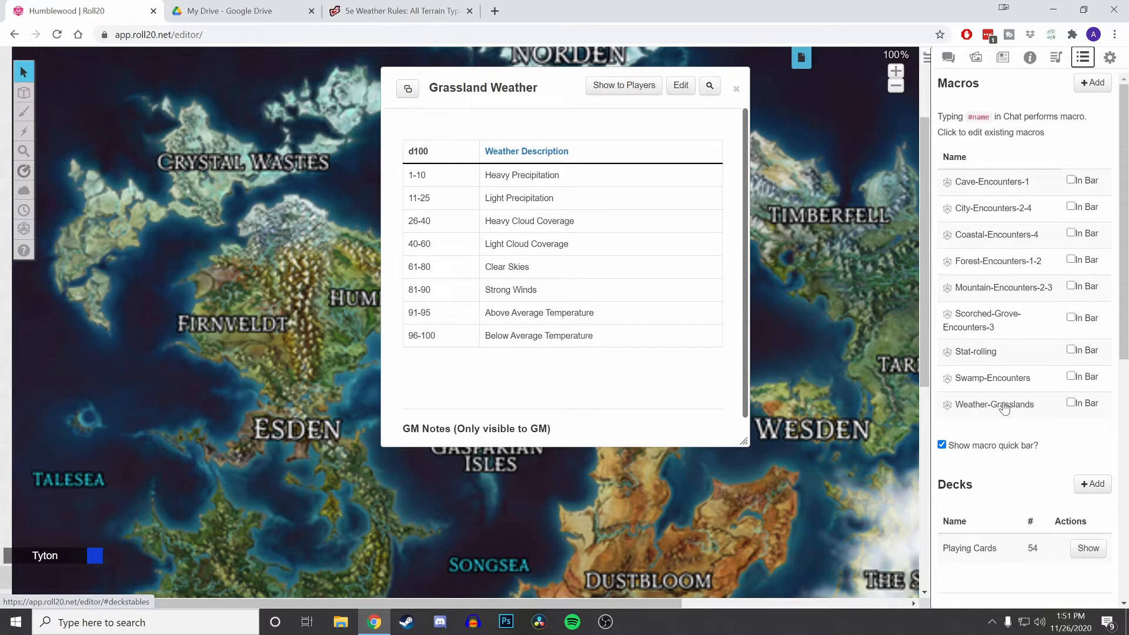
pyautogui.click(1071, 402)
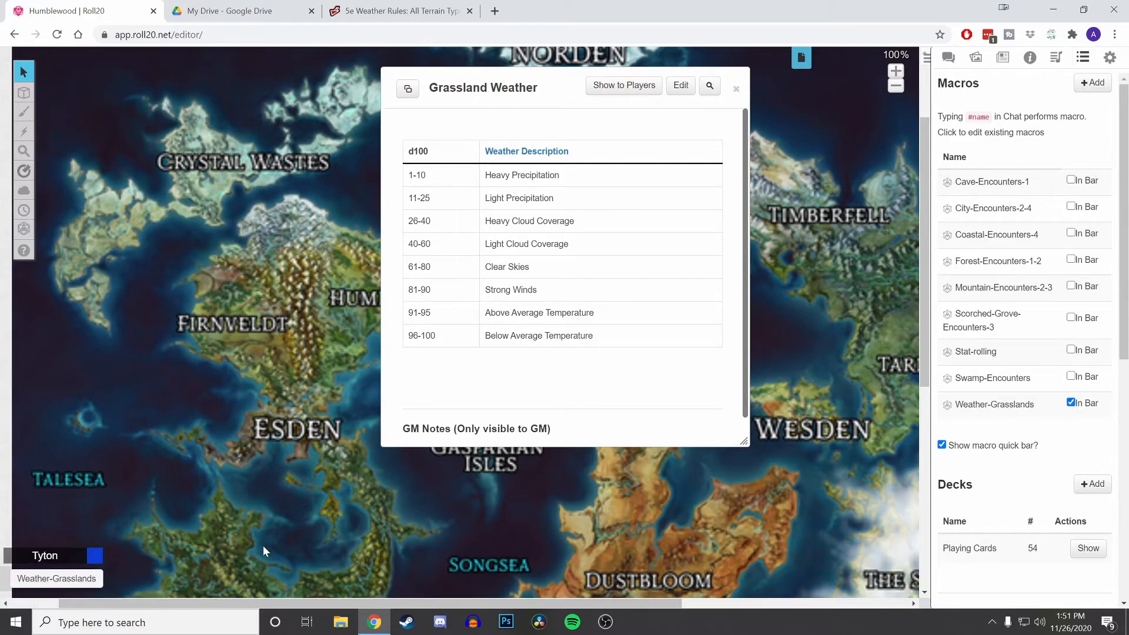
pyautogui.click(73, 582)
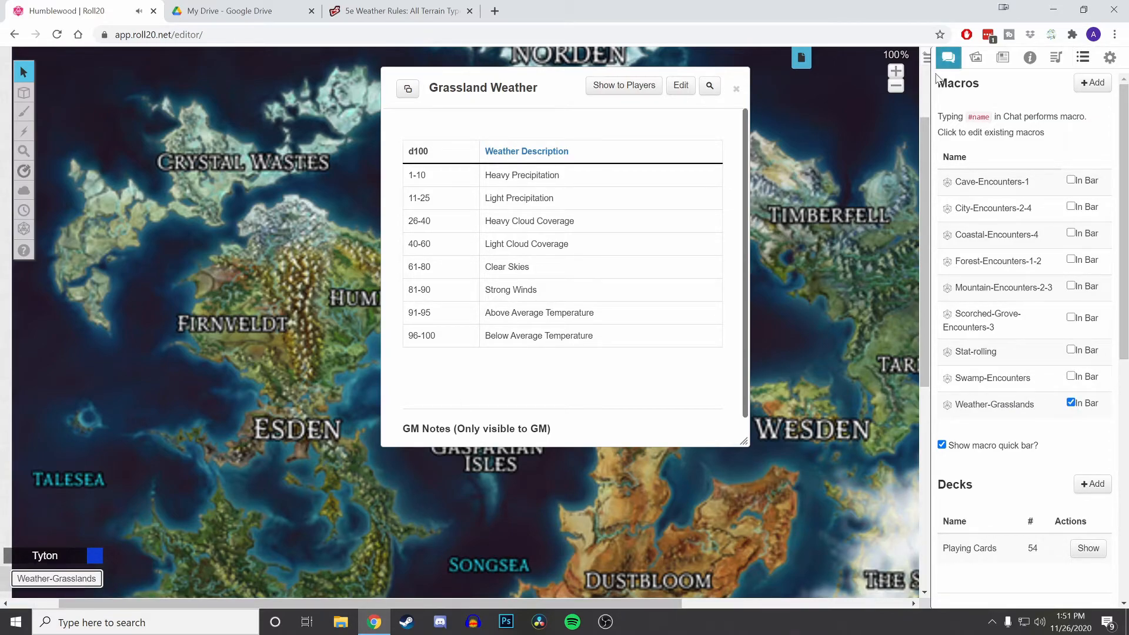
pyautogui.moveTo(1065, 235)
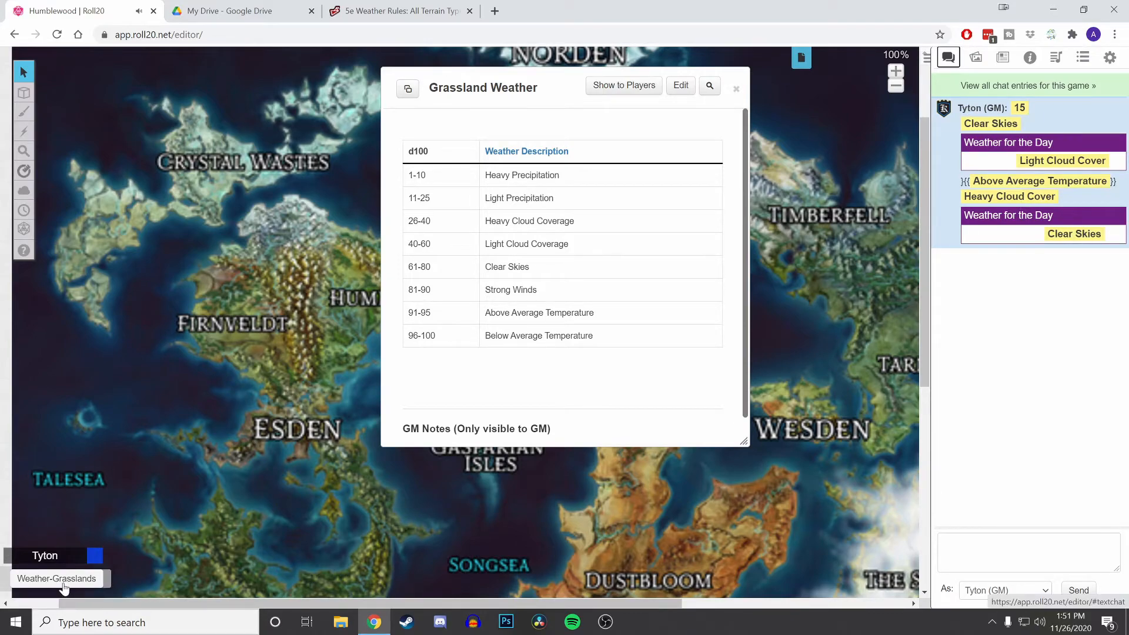
pyautogui.click(1081, 58)
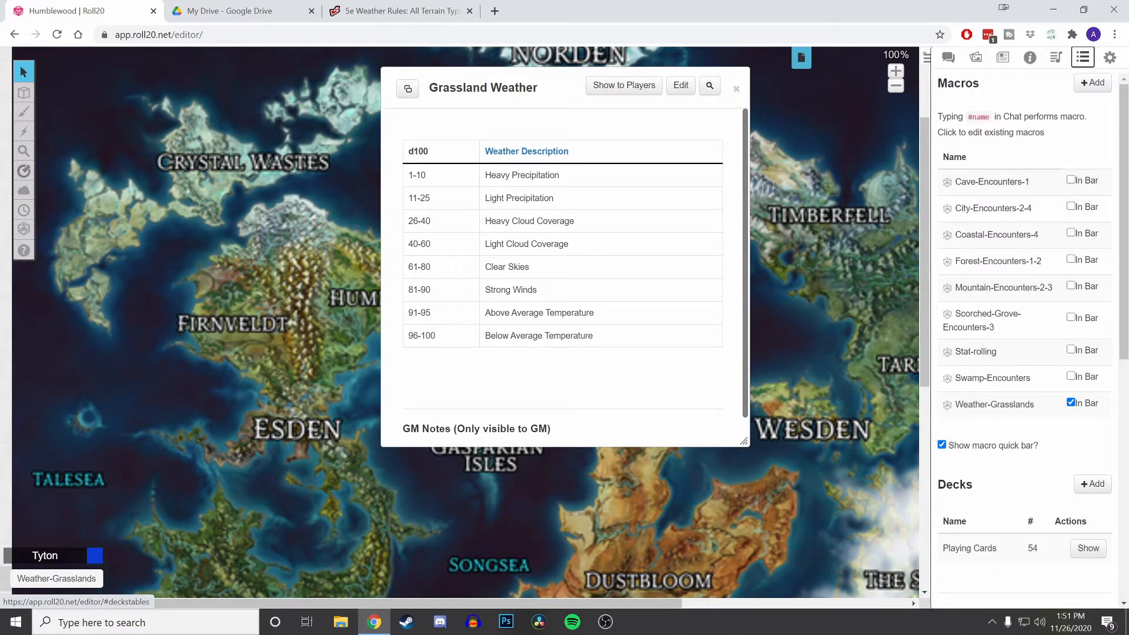
pyautogui.click(1071, 403)
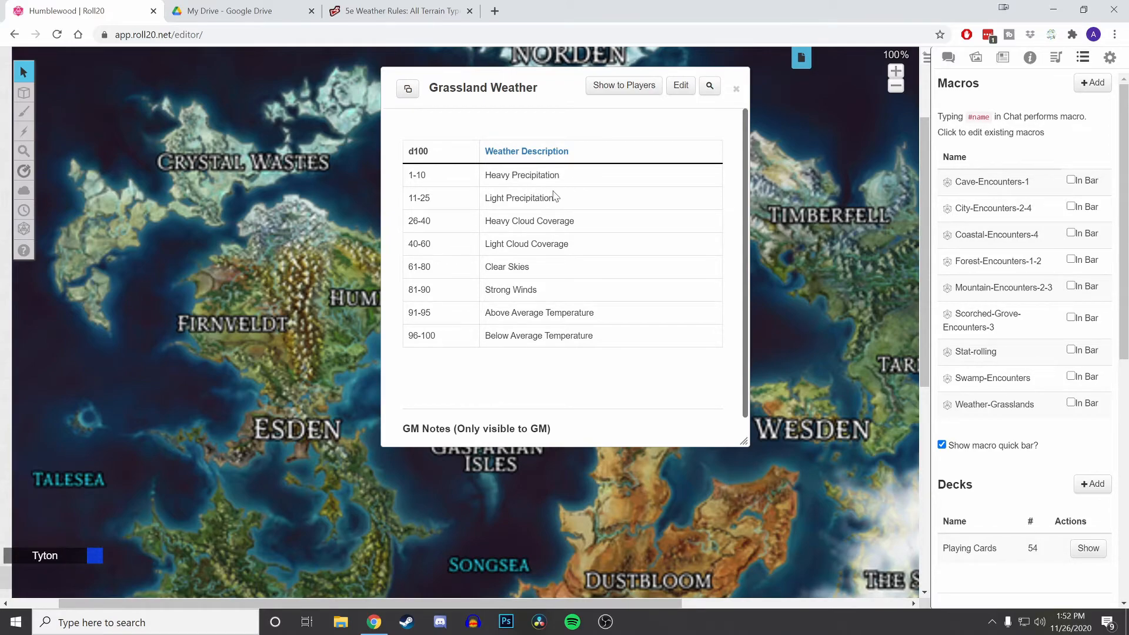
# Edit the Grassland Weather handout and extend the 1-10 Heavy Precipitation entry with ": A downpour falls from the sky.".
pyautogui.click(681, 85)
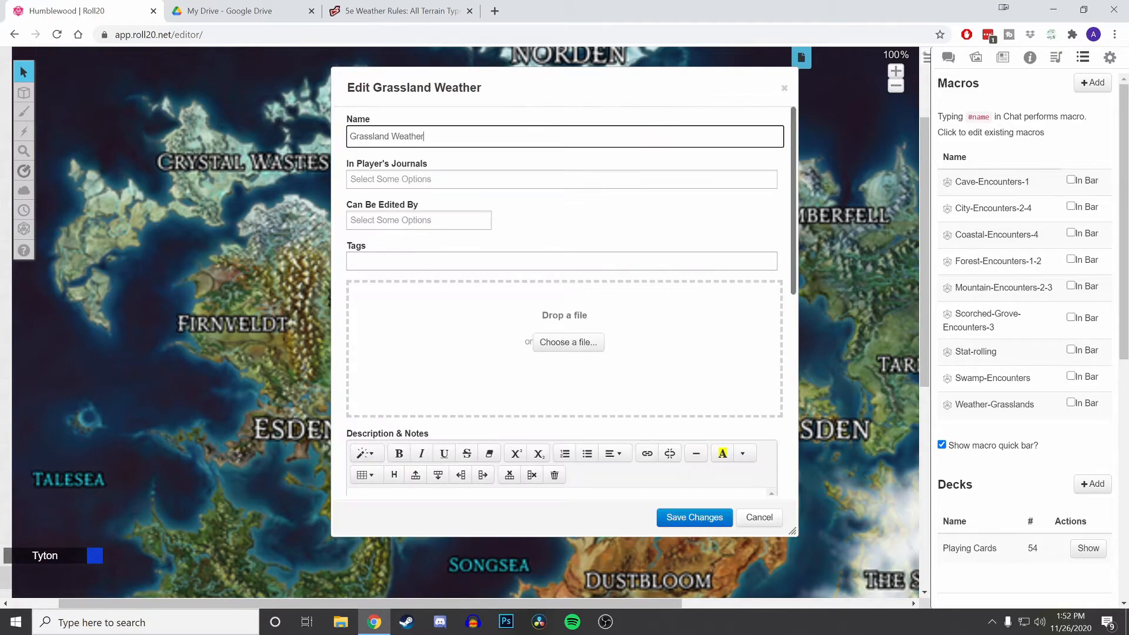
pyautogui.scroll(-5, 507, 324)
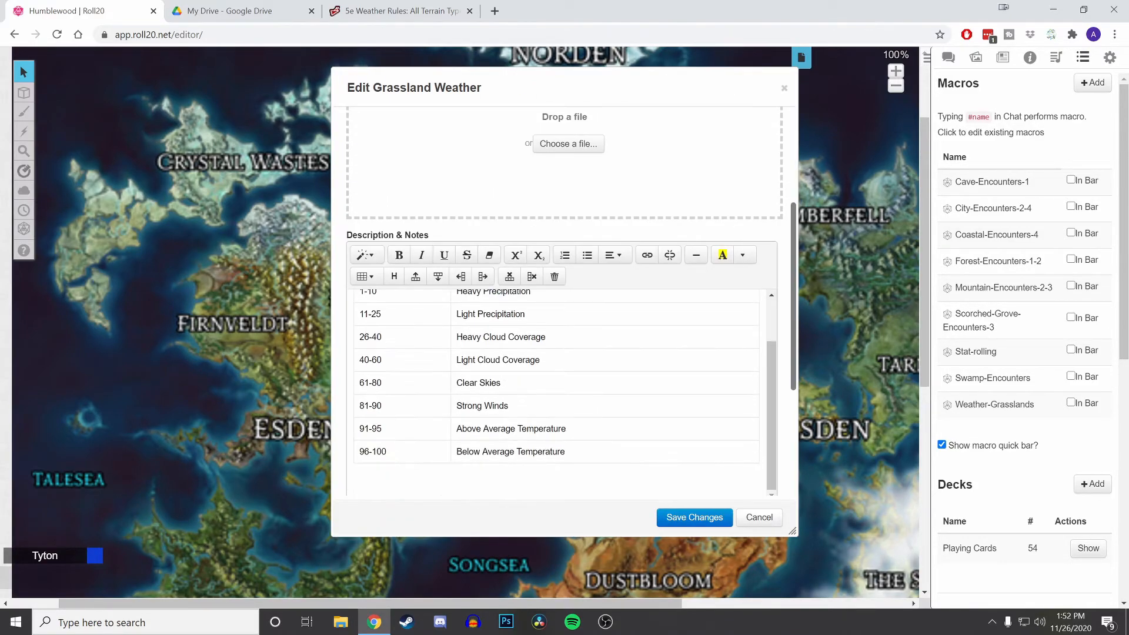
pyautogui.scroll(1, 556, 391)
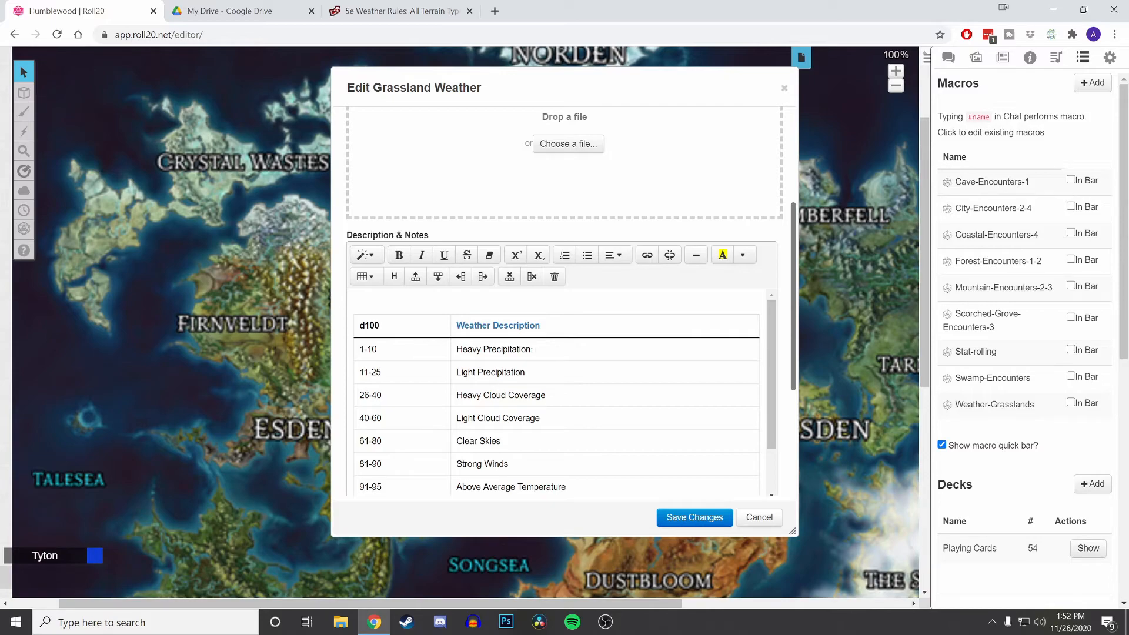
pyautogui.write('A downpour falls from the sky. ')
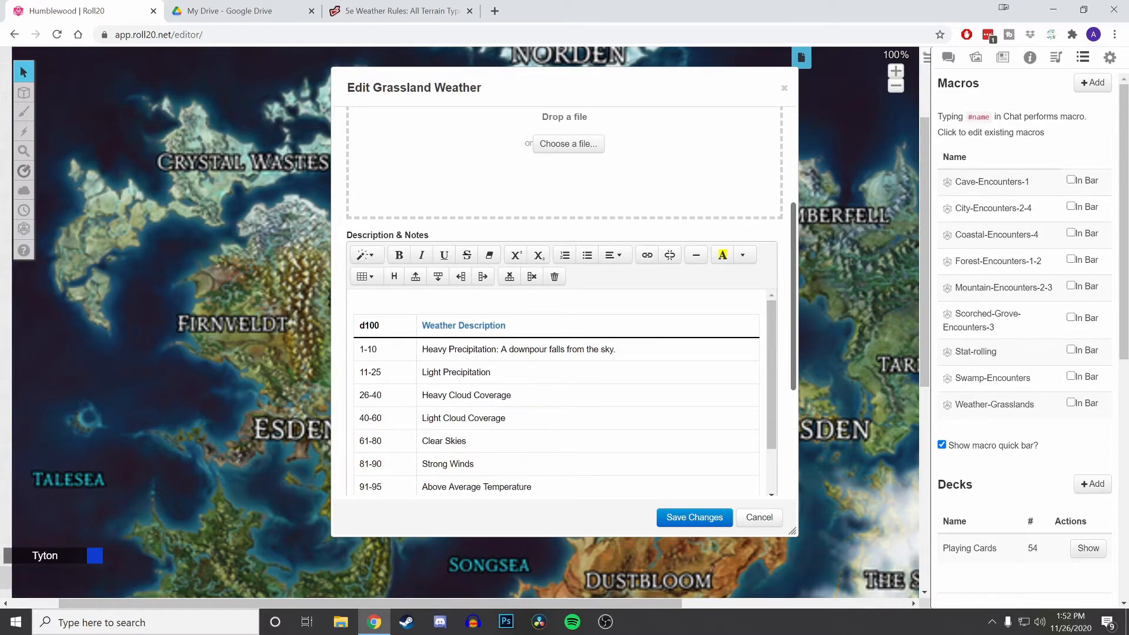
# Add the rule "All PERCEPTION checks are made at DISADVANTAGE" to the Heavy Precipitation entry.
pyautogui.write('All ')
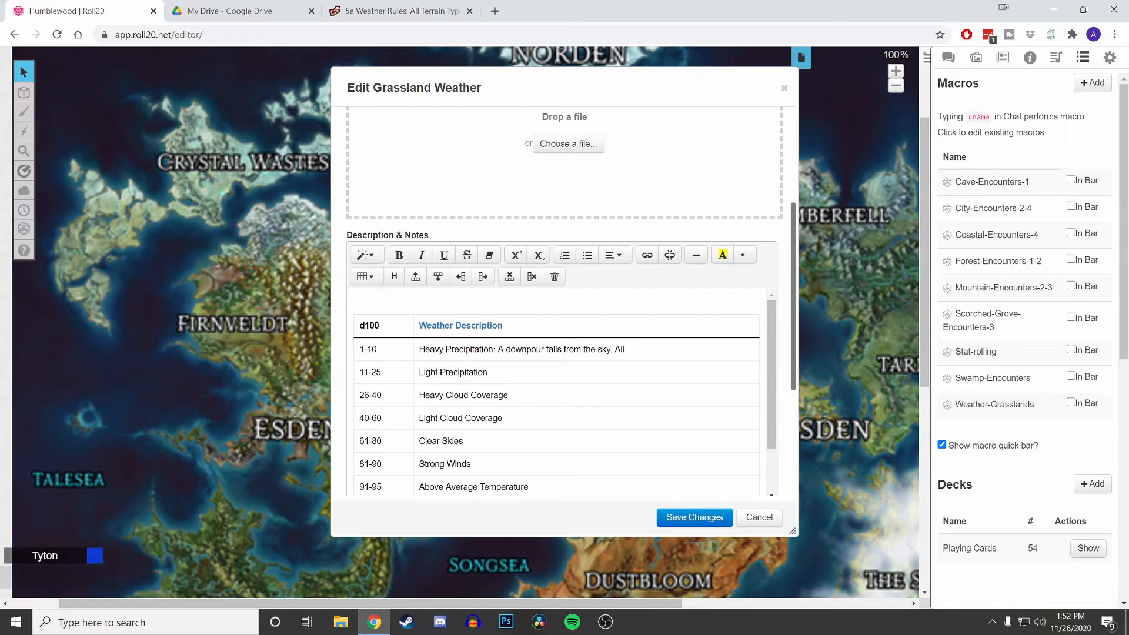
pyautogui.write('PERCEPT')
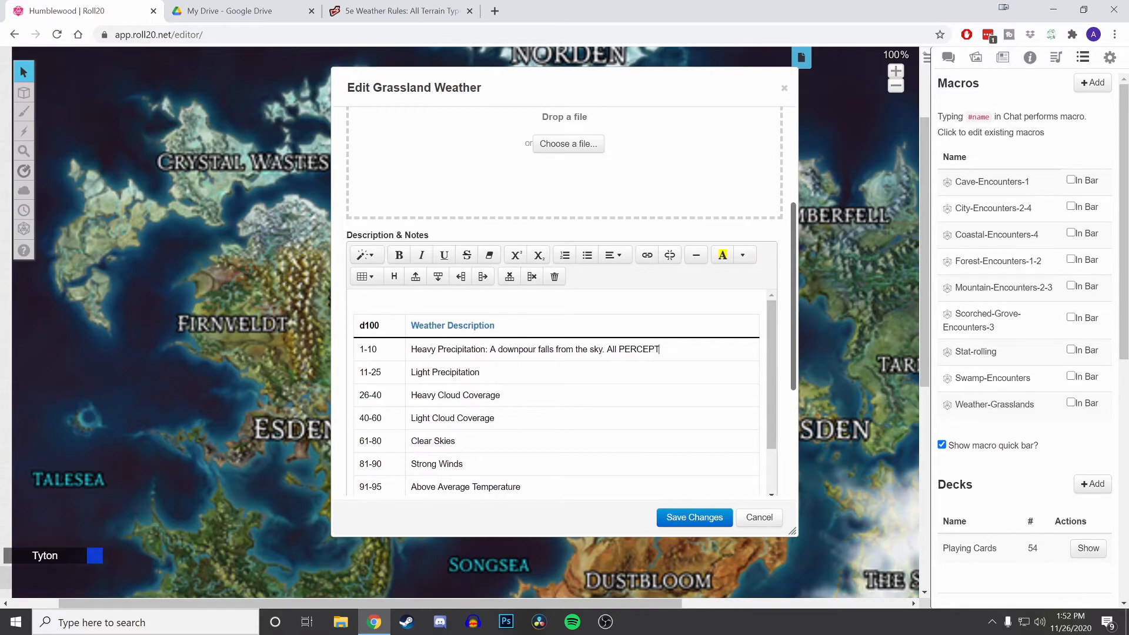
pyautogui.write('ION checks ar')
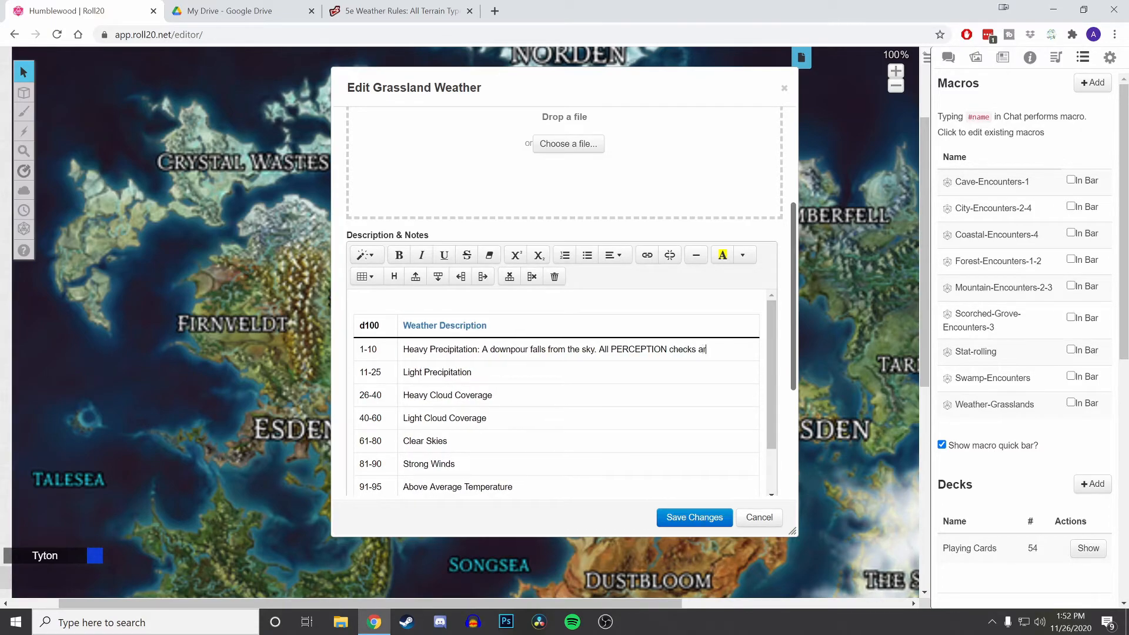
pyautogui.write('e made at DIS')
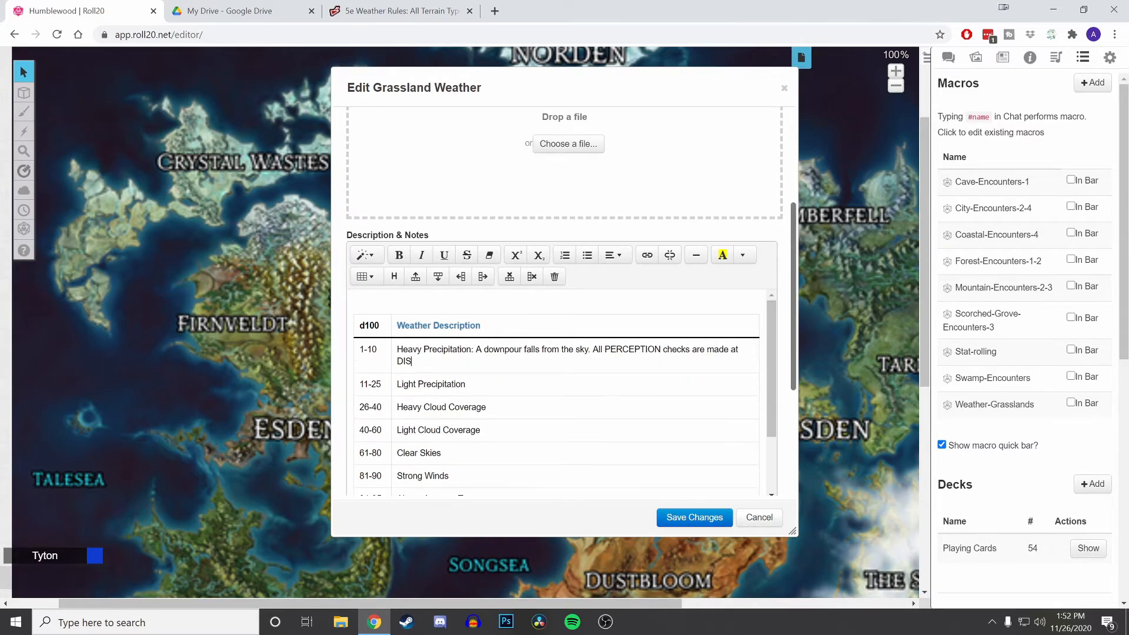
pyautogui.write('ADVANTAGE')
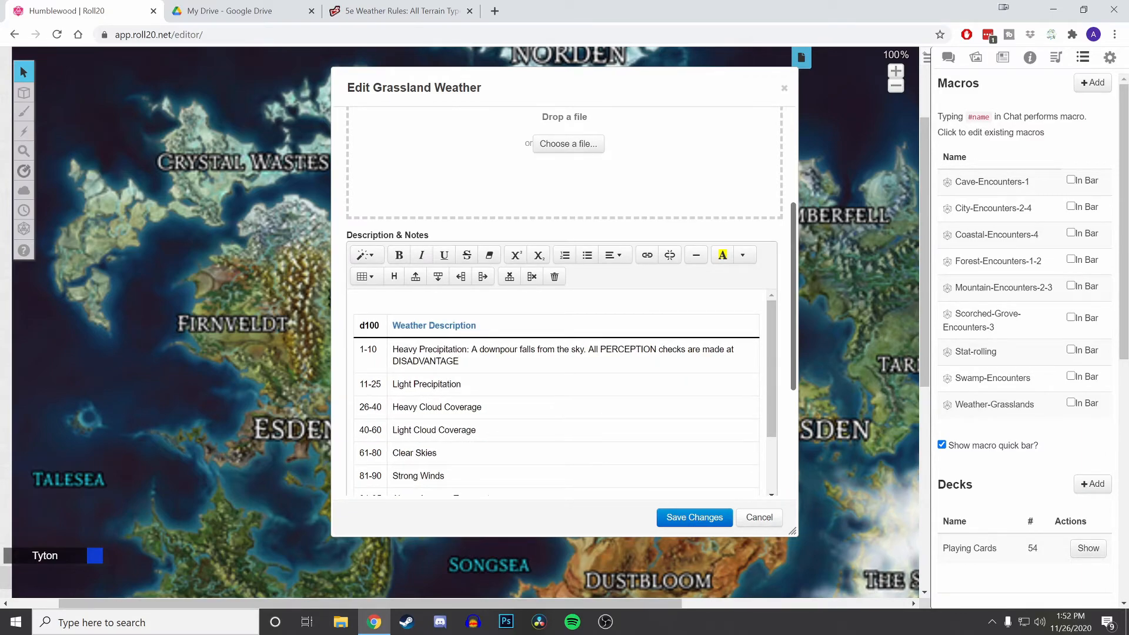
# Continue the Heavy Precipitation entry with ". Treat the land as DIFFICULT TERRAIN.".
pyautogui.write('. Treat')
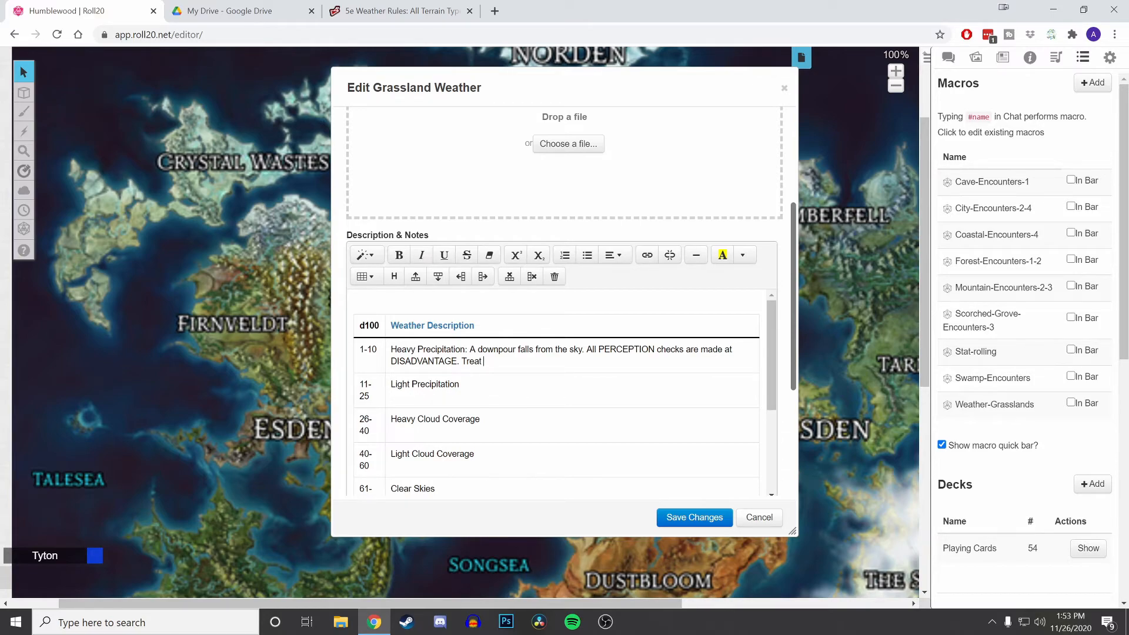
pyautogui.write('the')
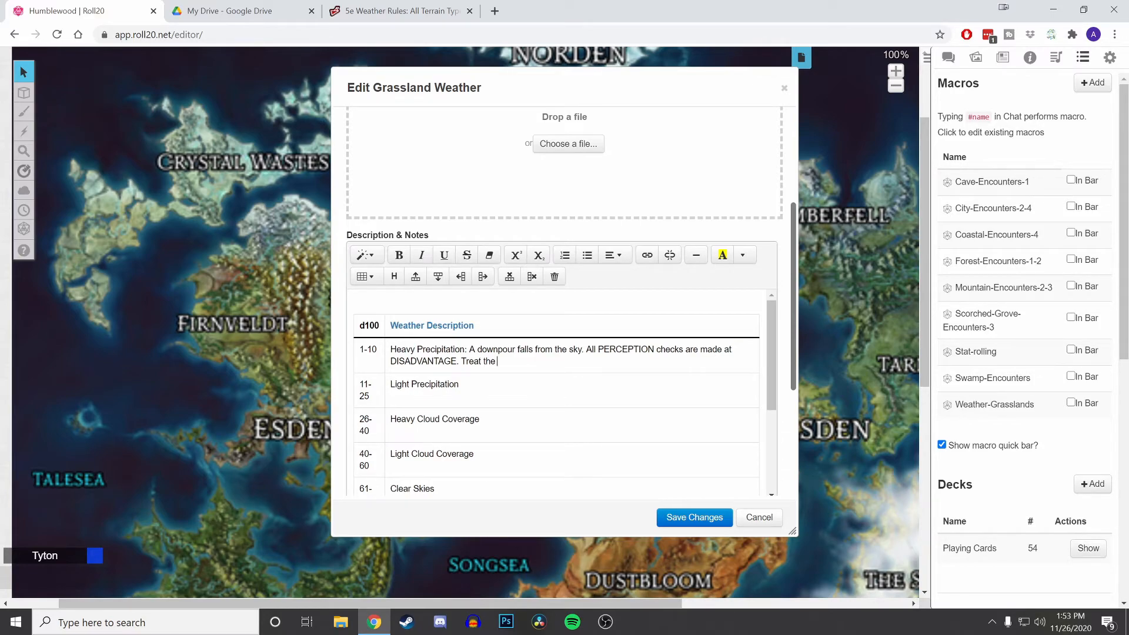
pyautogui.write(' land as DIFFICULT TERRAIN.')
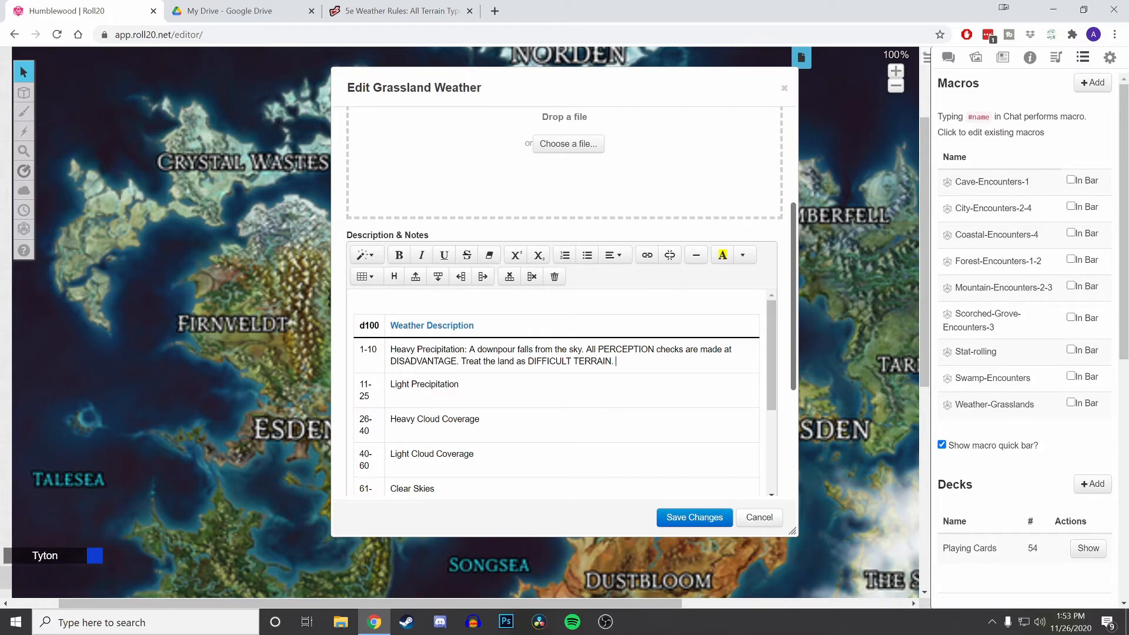
# Continue the Heavy Precipitation entry with "SURVIVAL checks made to TRACK are made at DISADVANTAGE.".
pyautogui.write('SURVIVAL')
pyautogui.press('BackSpace')
pyautogui.press('BackSpace')
pyautogui.press('BackSpace')
pyautogui.press('BackSpace')
pyautogui.press('BackSpace')
pyautogui.press('BackSpace')
pyautogui.press('BackSpace')
pyautogui.press('BackSpace')
pyautogui.write('SURVIVAL CH')
pyautogui.press('BackSpace')
pyautogui.press('BackSpace')
pyautogui.write('checks made to TRACK')
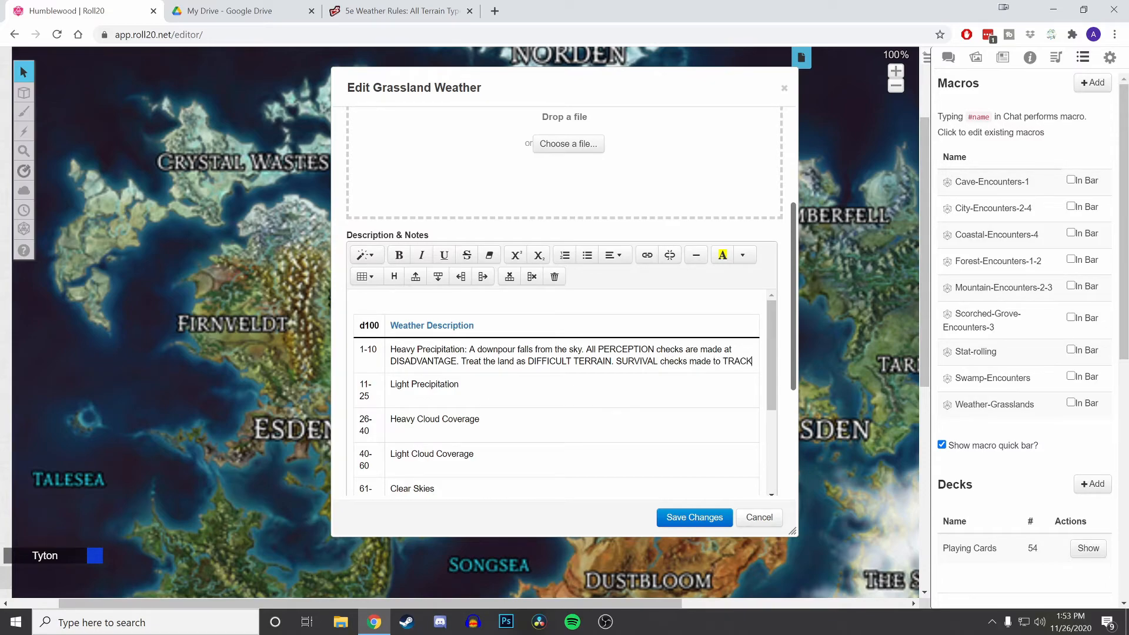
pyautogui.write(' are made at')
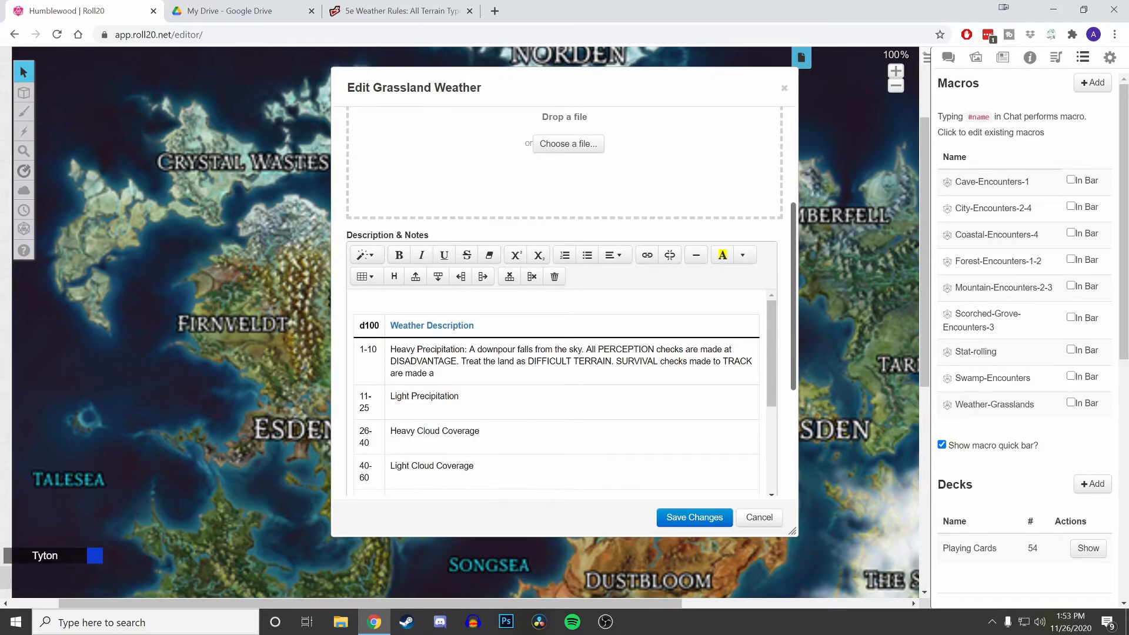
pyautogui.write('DISADVANTAGE.')
# Copy the full Heavy Precipitation text from the 1-10 row and save the Grassland Weather handout.
pyautogui.moveTo(654, 349); pyautogui.dragTo(604, 349)
pyautogui.doubleClick(604, 349)
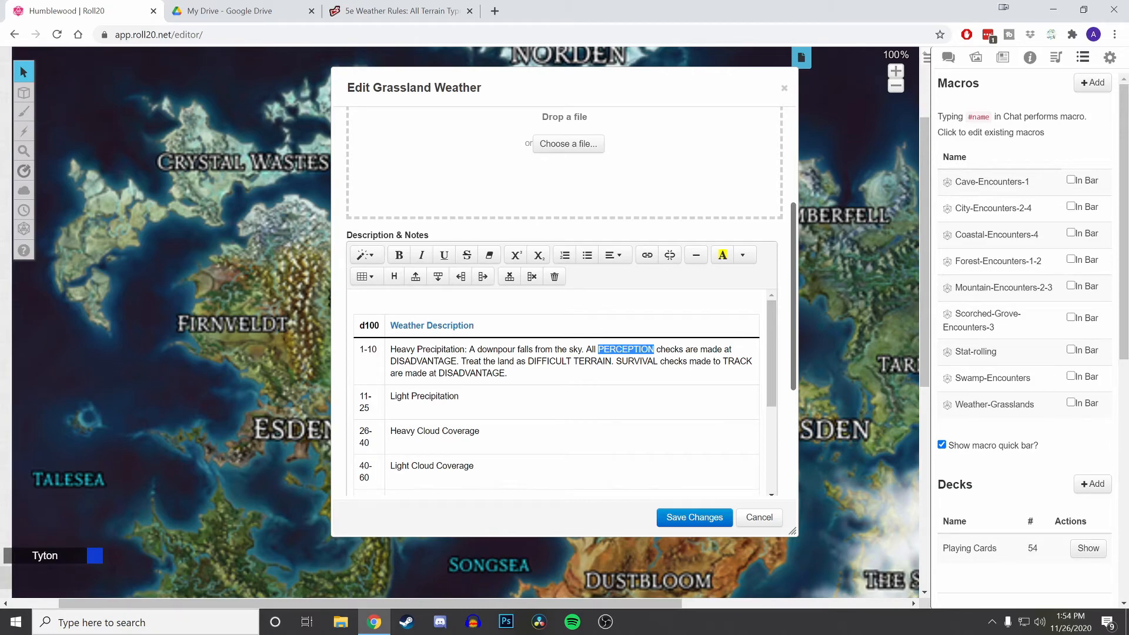
pyautogui.click(508, 373)
pyautogui.hotkey('ctrl', 'a')
pyautogui.click(510, 374)
pyautogui.moveTo(510, 374); pyautogui.dragTo(390, 351)
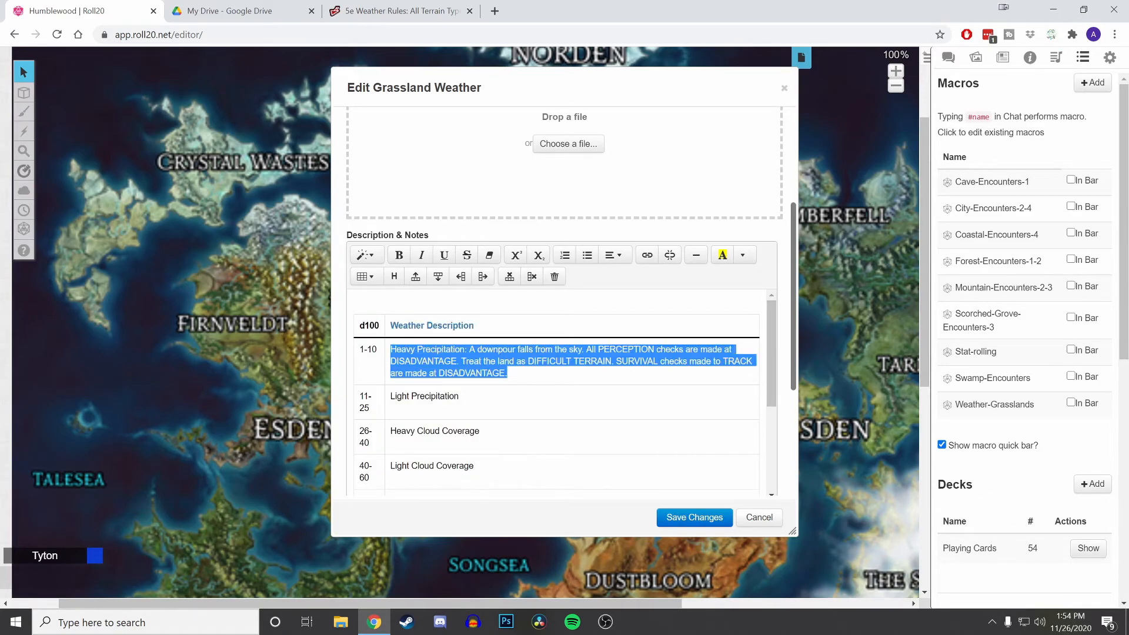
pyautogui.rightClick(406, 355)
pyautogui.click(439, 403)
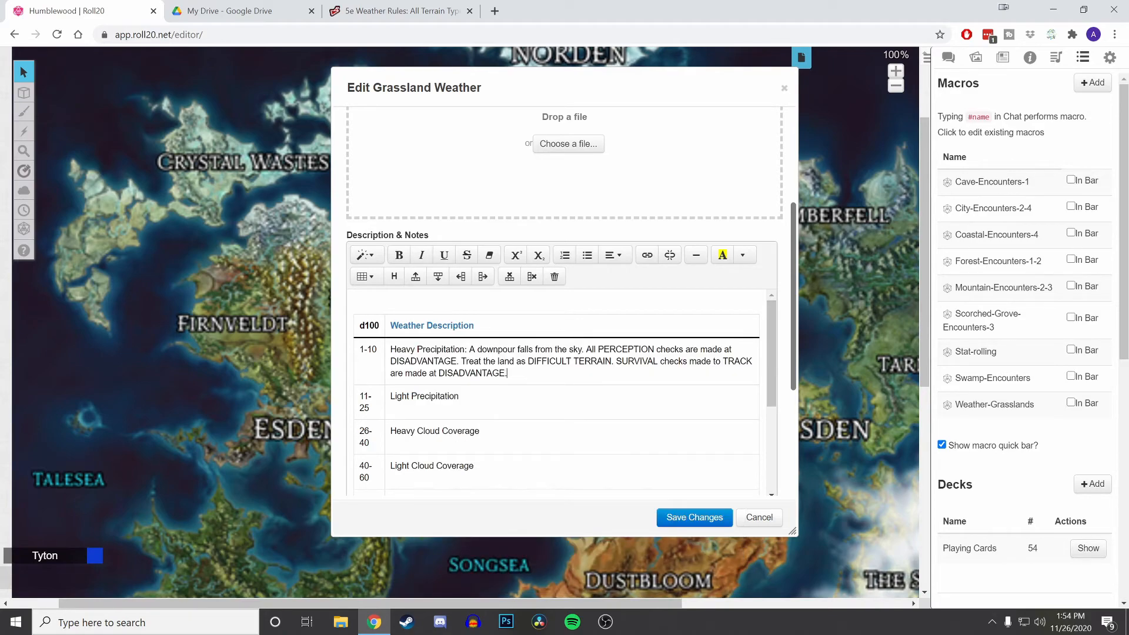
pyautogui.click(679, 519)
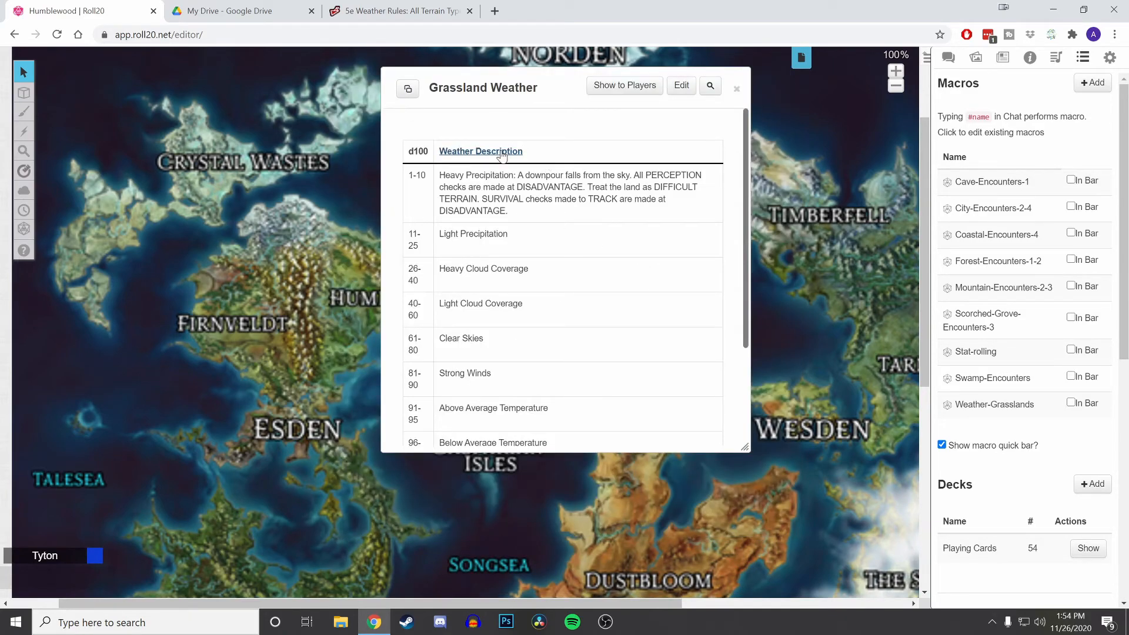
# Roll the weather through the handout's Weather Description link and check the result in the chat.
pyautogui.click(459, 154)
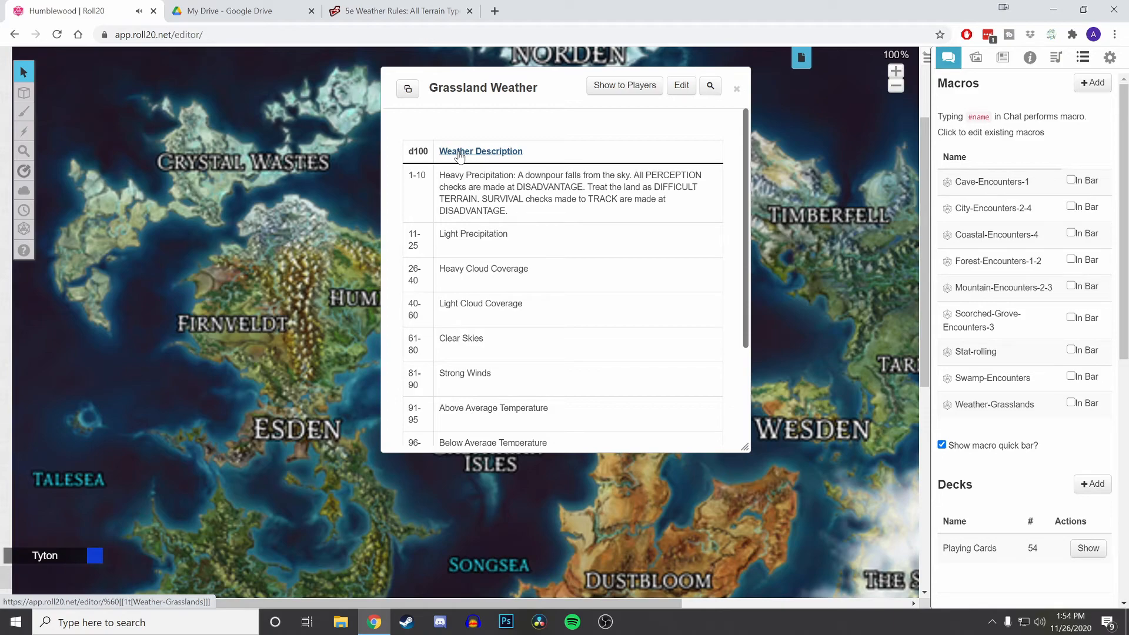
pyautogui.click(948, 58)
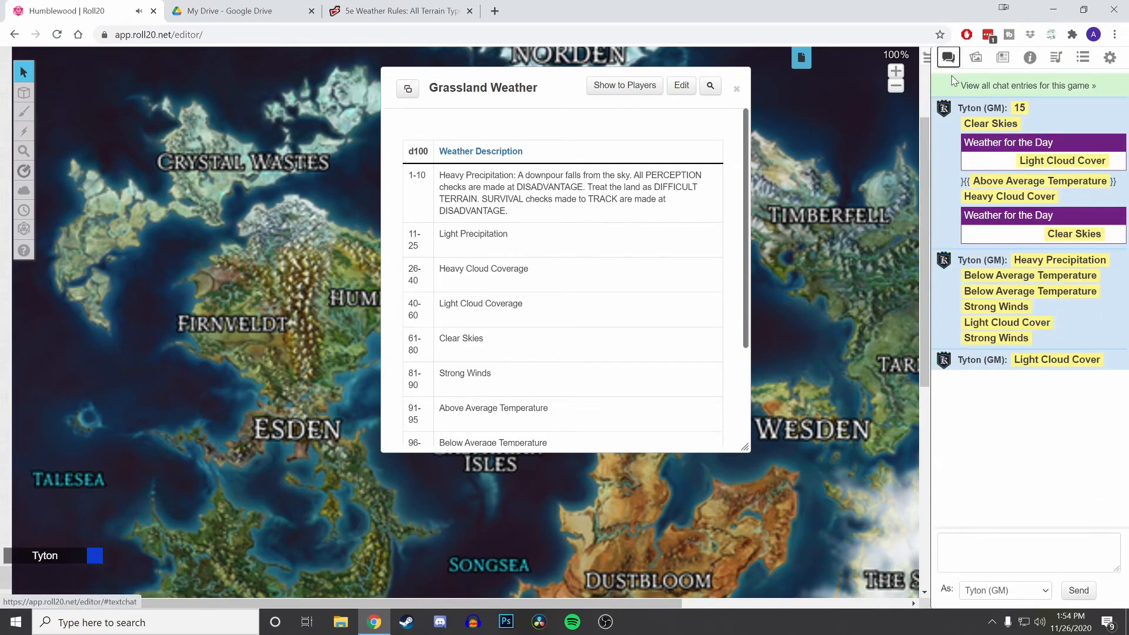
pyautogui.moveTo(1053, 281)
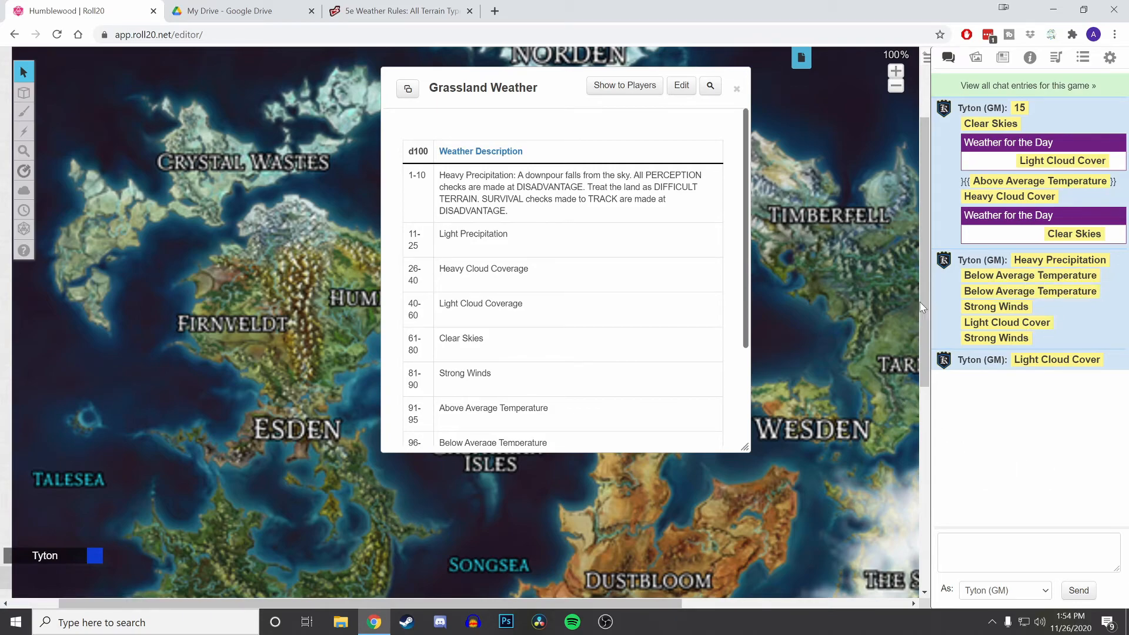
# Replace the name of the Heavy Precipitation item in the Weather-Grasslands rollable table with the copied rules text and save the table.
pyautogui.click(1082, 57)
pyautogui.scroll(-5, 1026, 317)
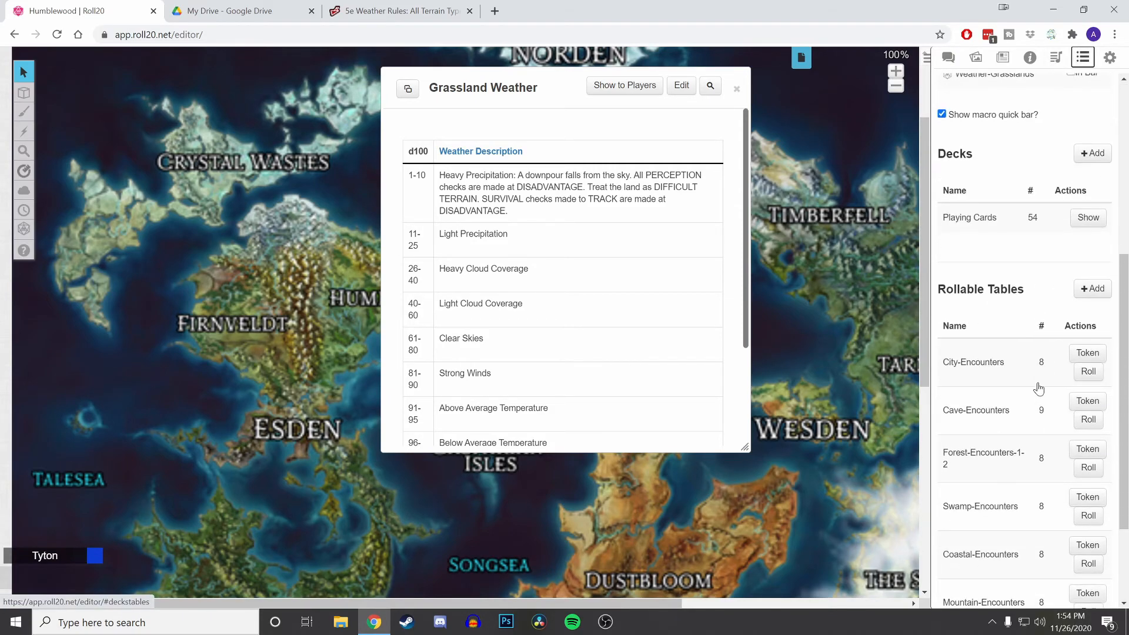
pyautogui.scroll(-2, 1038, 403)
pyautogui.click(980, 565)
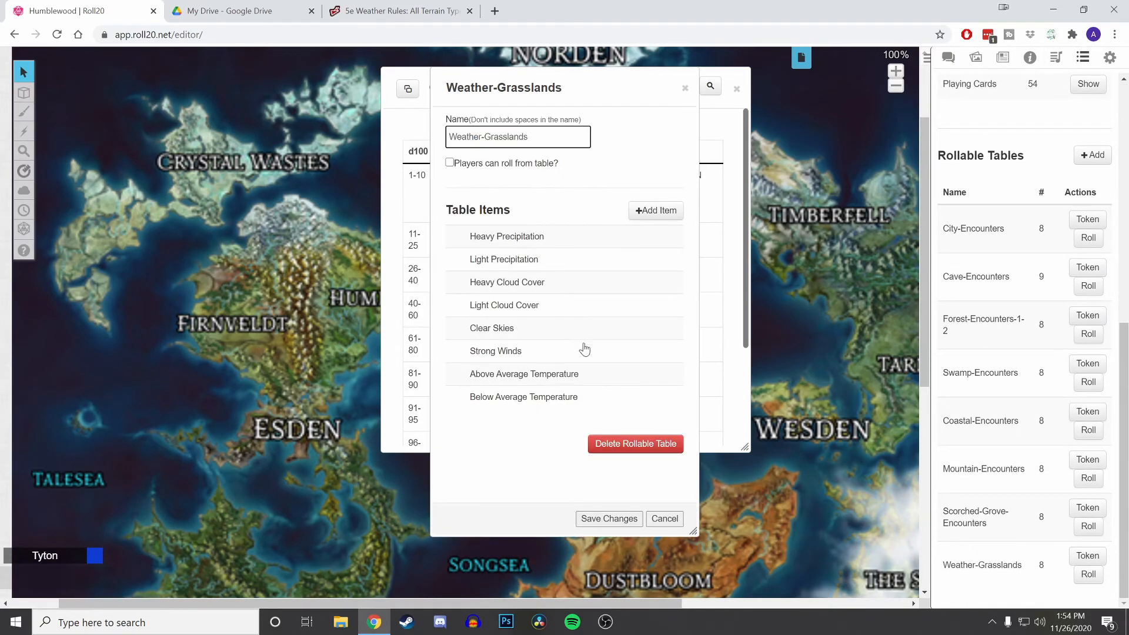
pyautogui.click(547, 242)
pyautogui.moveTo(569, 233); pyautogui.dragTo(496, 234)
pyautogui.click(568, 233)
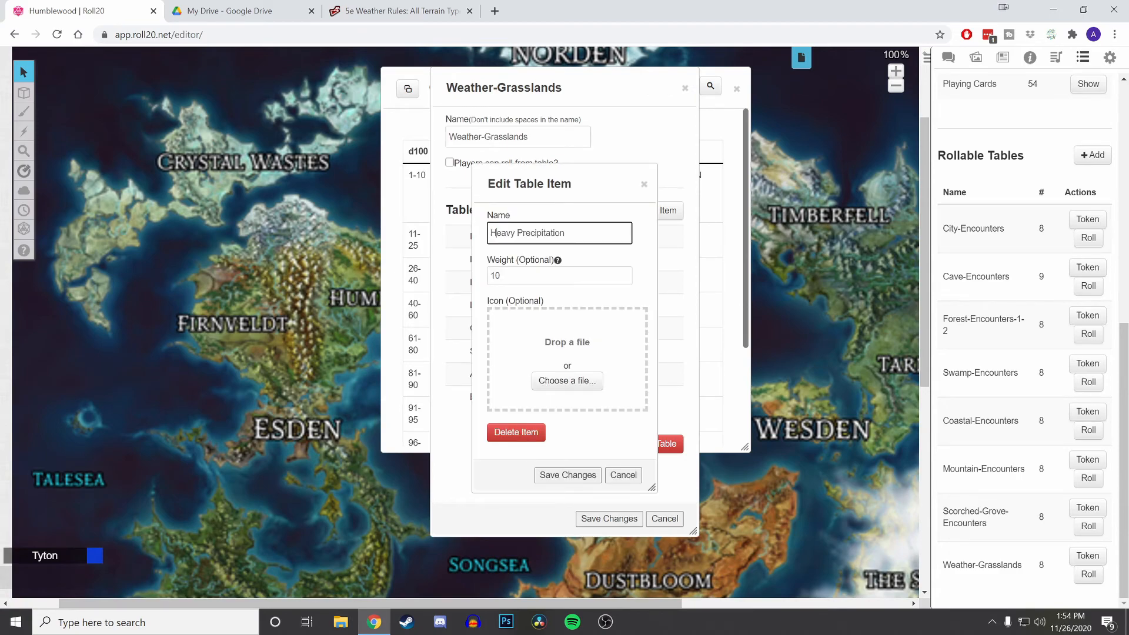
pyautogui.moveTo(567, 234); pyautogui.dragTo(494, 233)
pyautogui.click(567, 233)
pyautogui.hotkey('ctrl', 'a')
pyautogui.hotkey('ctrl', 'v')
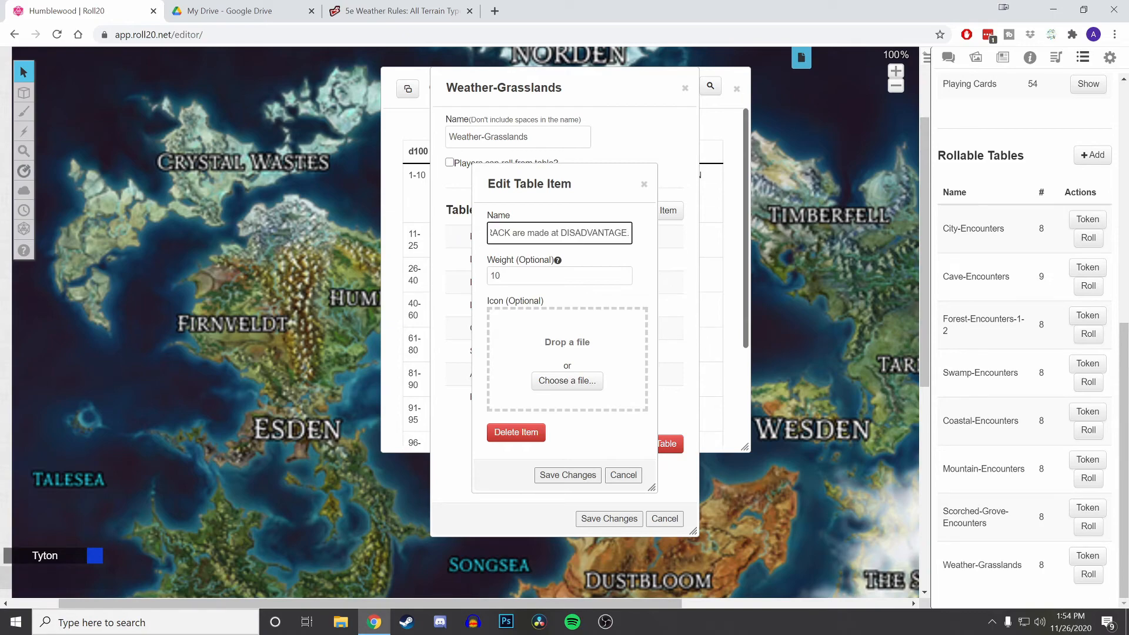
pyautogui.click(579, 474)
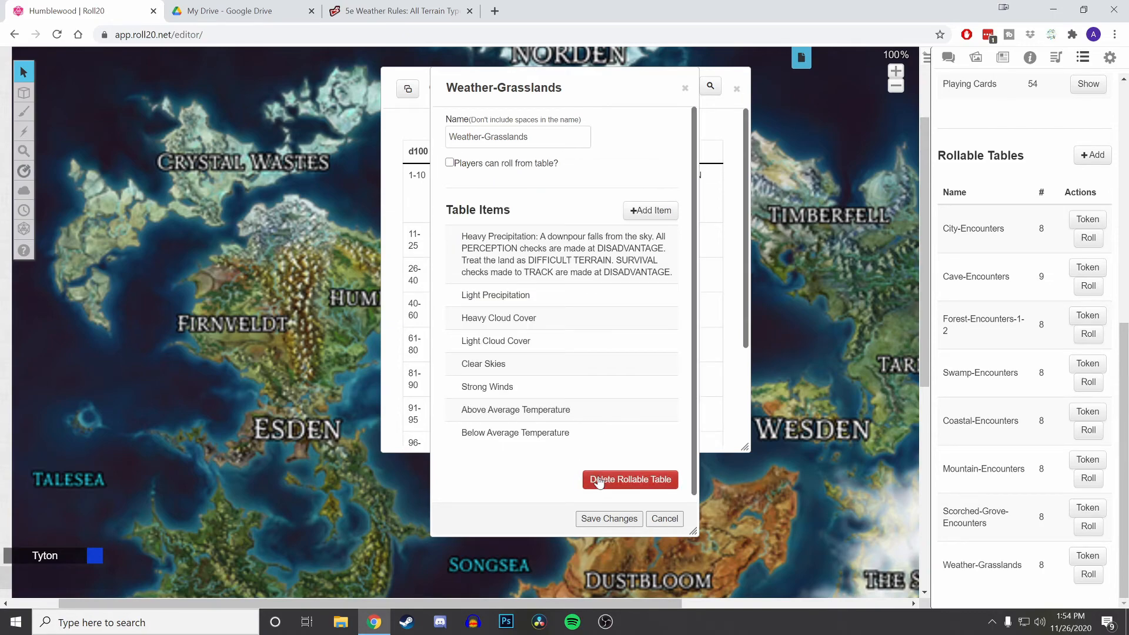
pyautogui.click(608, 524)
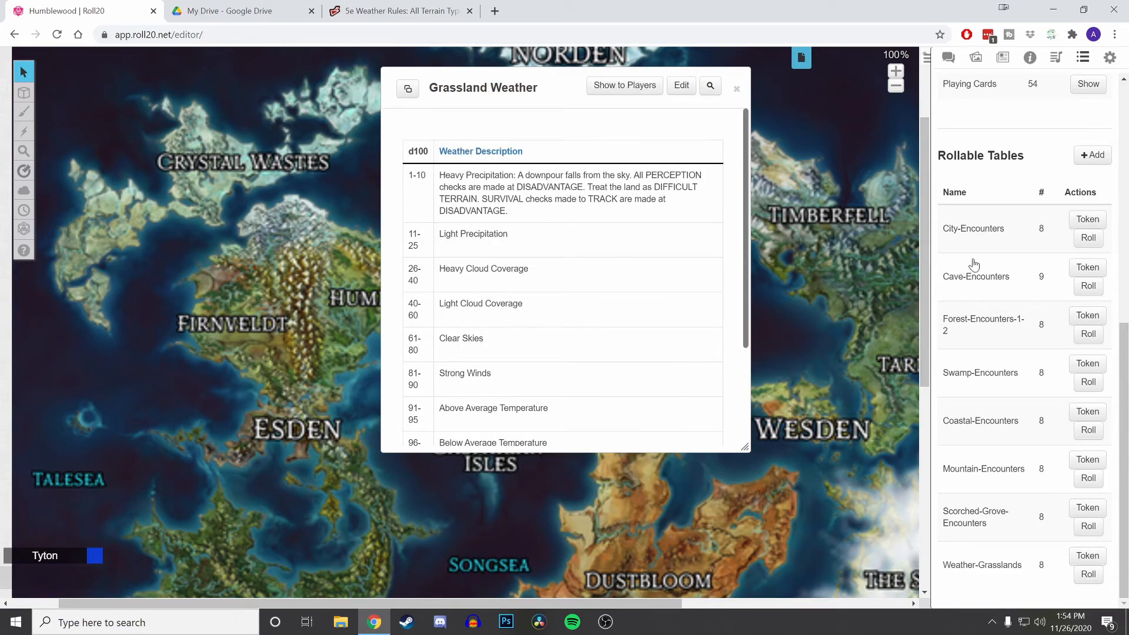
# Examine the items of the City-Encounters rollable table as an example, and close it and the handout.
pyautogui.click(975, 234)
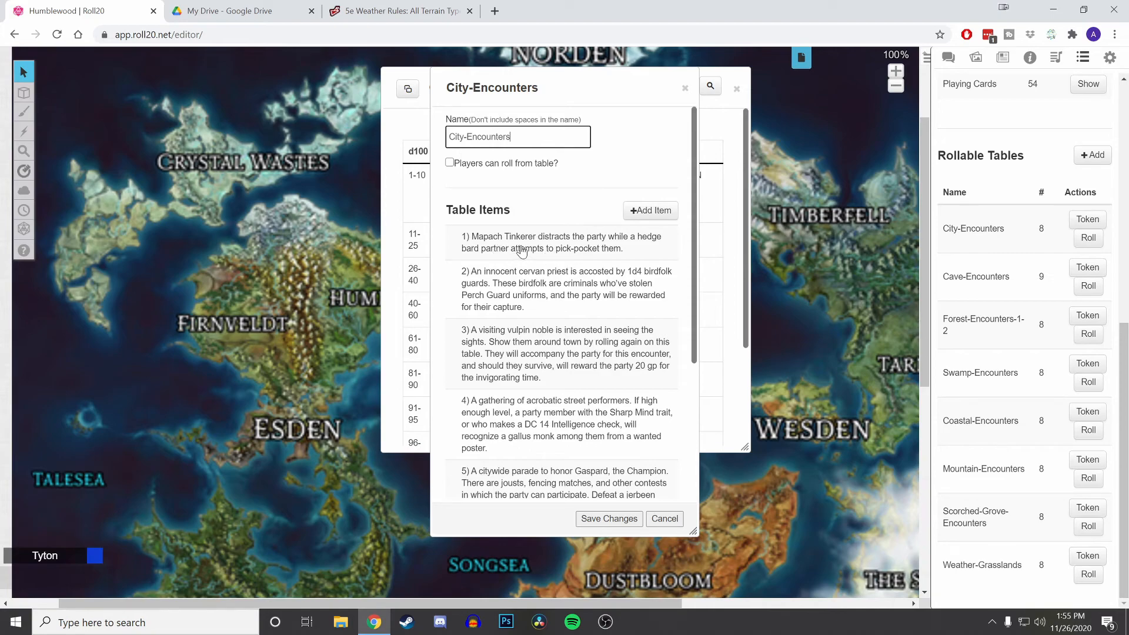
pyautogui.click(663, 520)
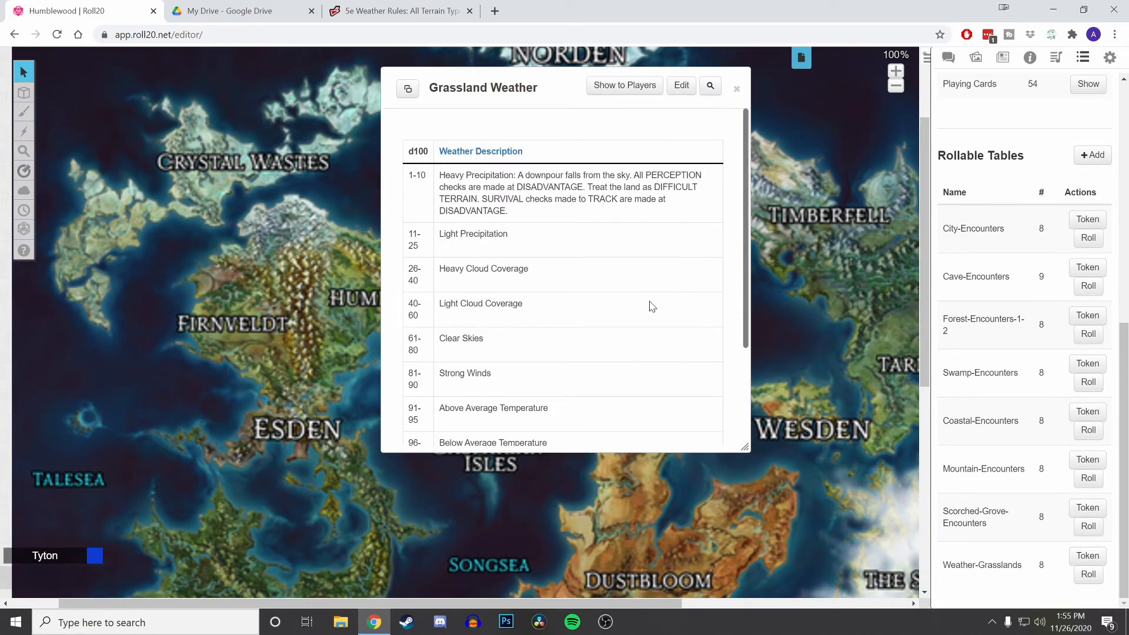
pyautogui.click(736, 89)
# Clear the game's current chat log and return to the chat.
pyautogui.click(1110, 57)
pyautogui.click(989, 563)
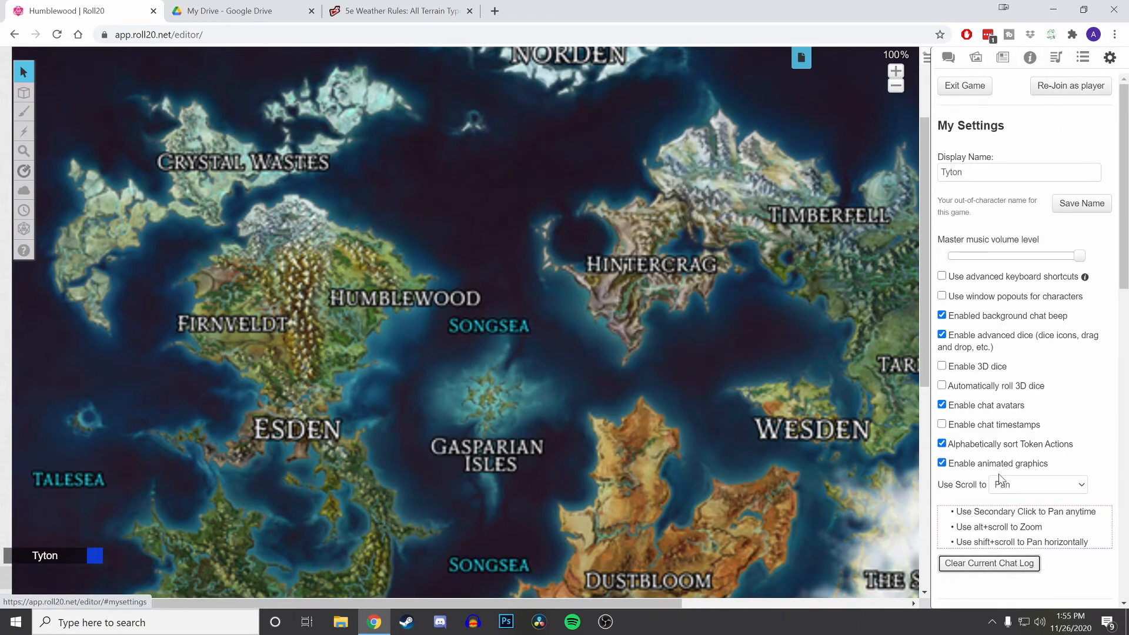
pyautogui.click(947, 58)
# Add the Weather-Grasslands macro to the macro quick bar and run it to check the weather output in the chat.
pyautogui.click(1083, 57)
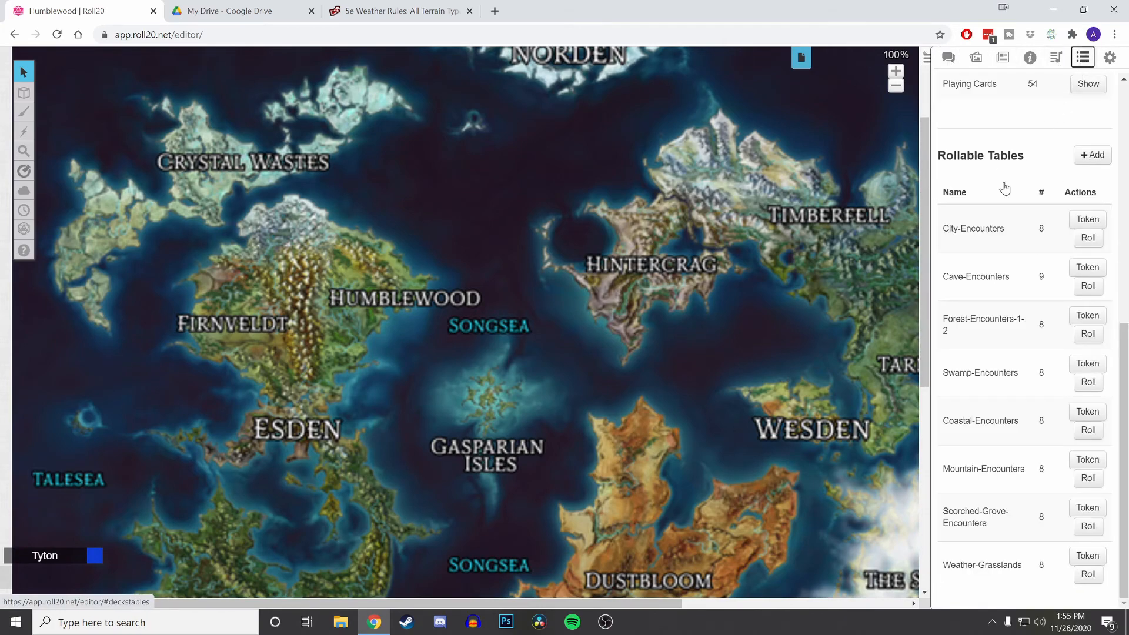
pyautogui.scroll(8, 1007, 180)
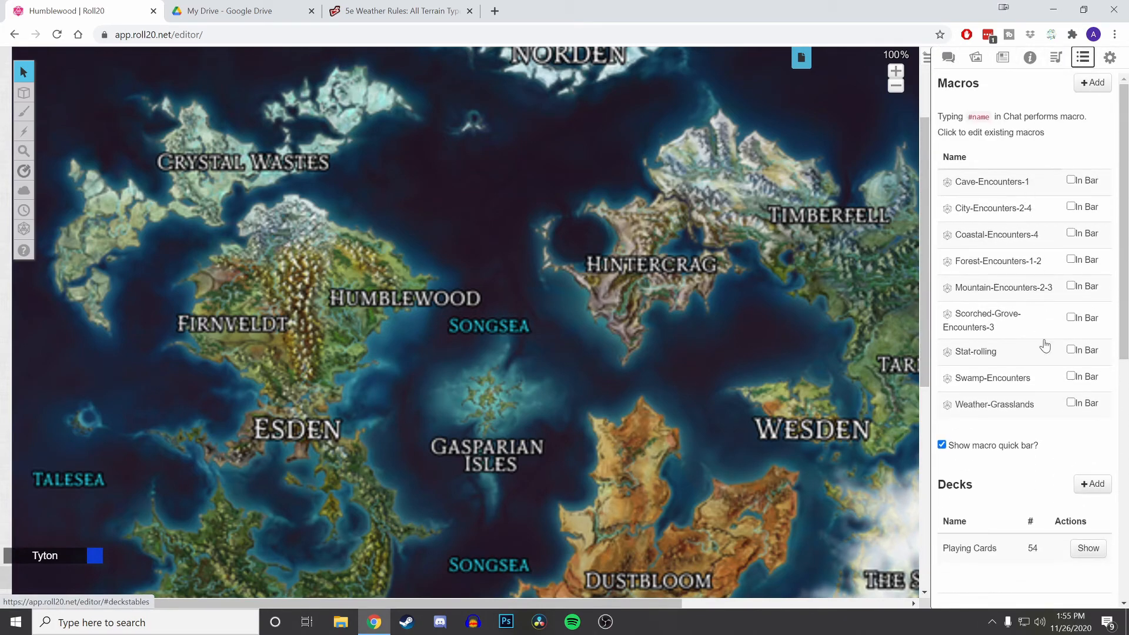
pyautogui.click(1071, 403)
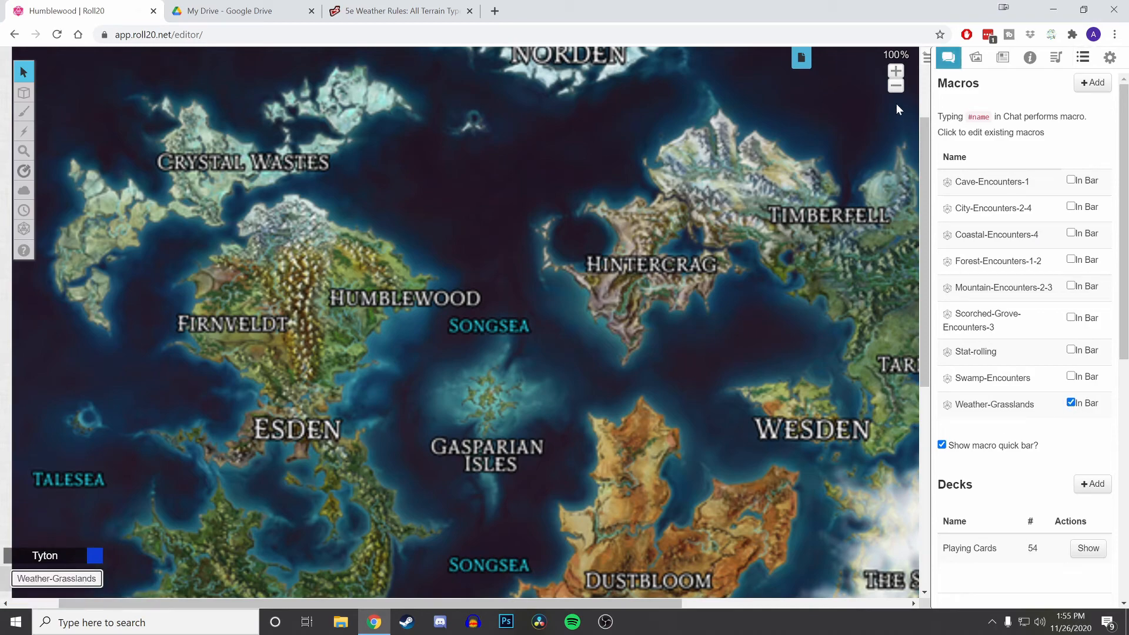
pyautogui.click(948, 57)
pyautogui.click(82, 581)
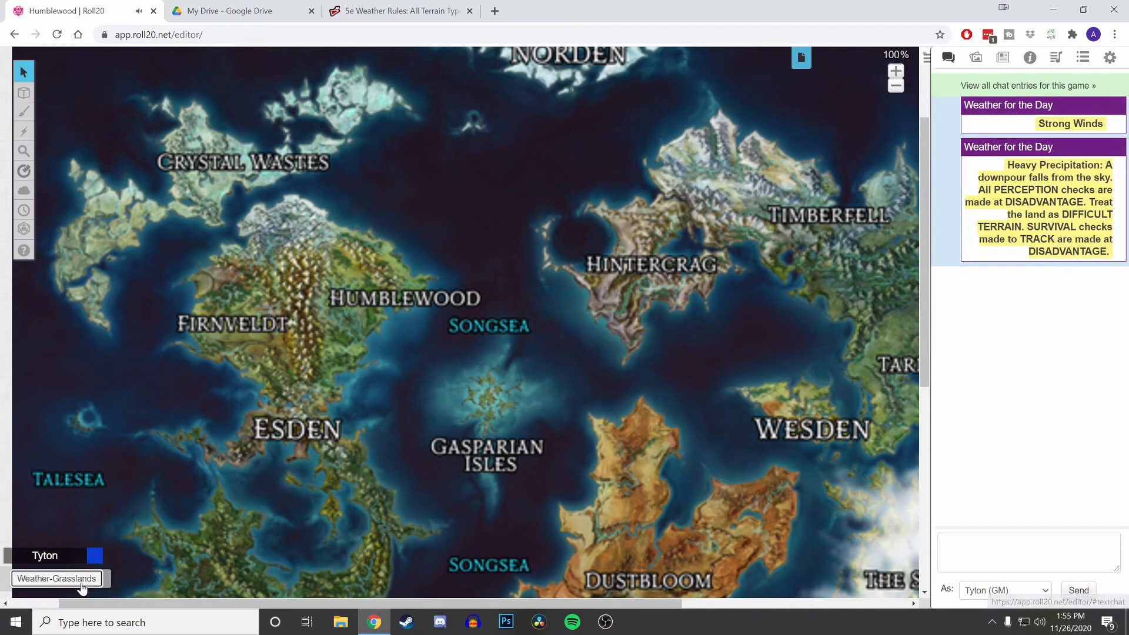
pyautogui.moveTo(1018, 195)
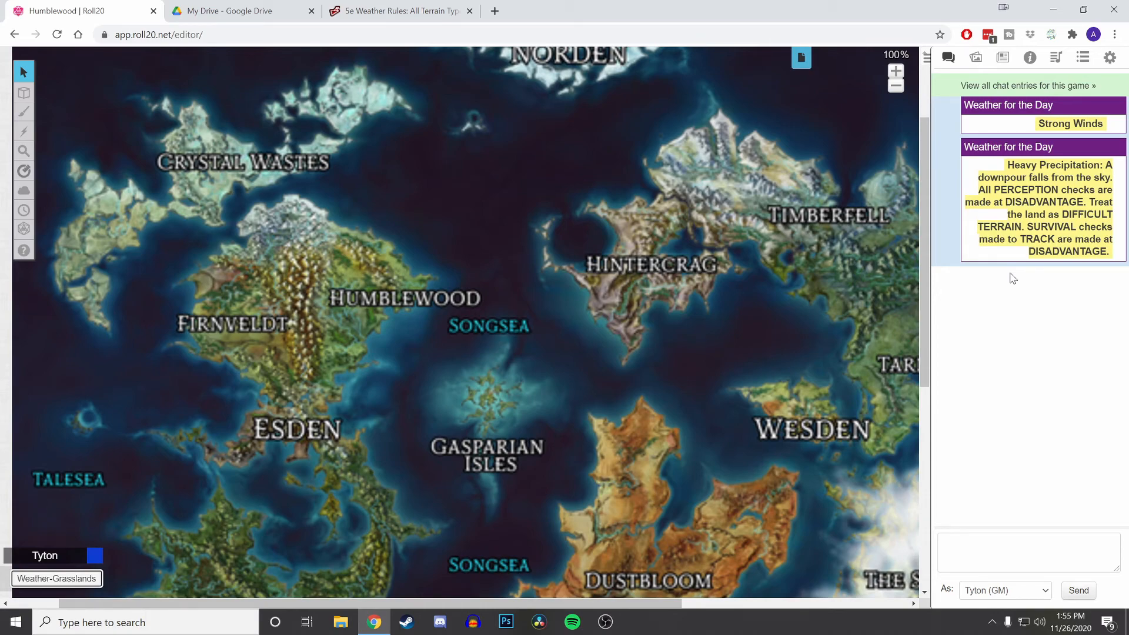
pyautogui.moveTo(1079, 193)
# Reopen the Weather-Grasslands rollable table to review its weather items, and close it with its changes saved.
pyautogui.click(1083, 57)
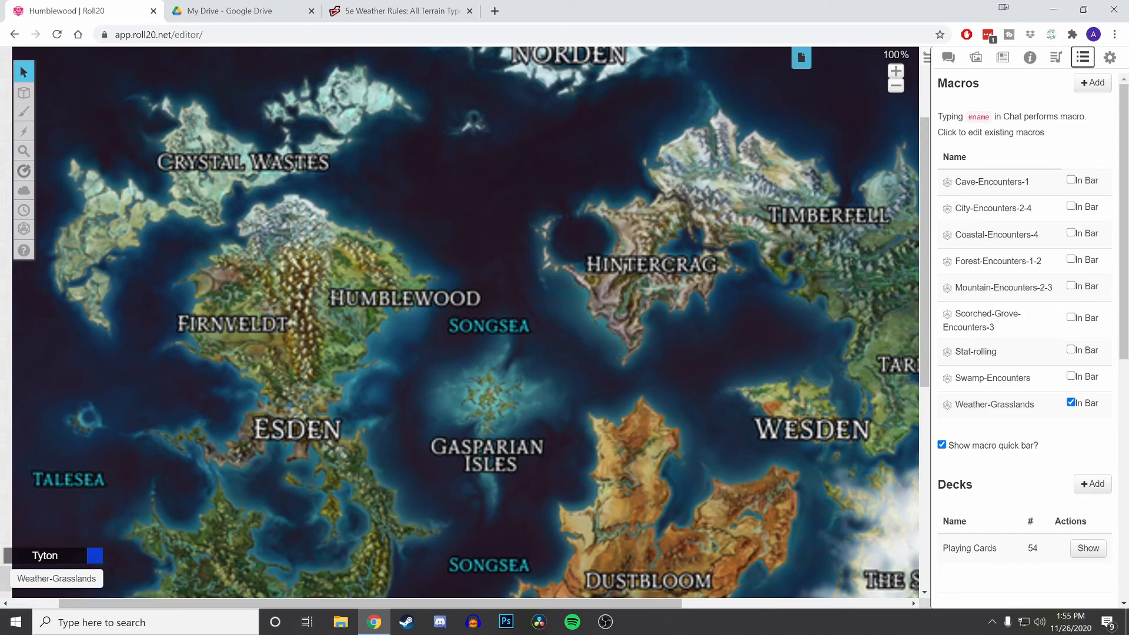
pyautogui.scroll(-8, 973, 332)
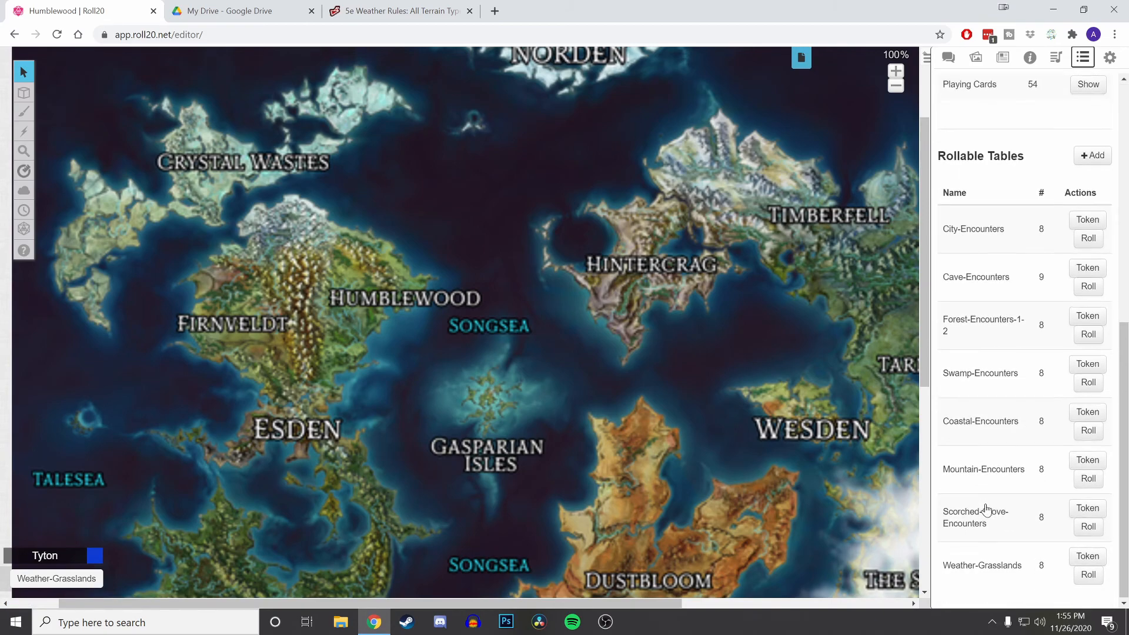
pyautogui.click(999, 566)
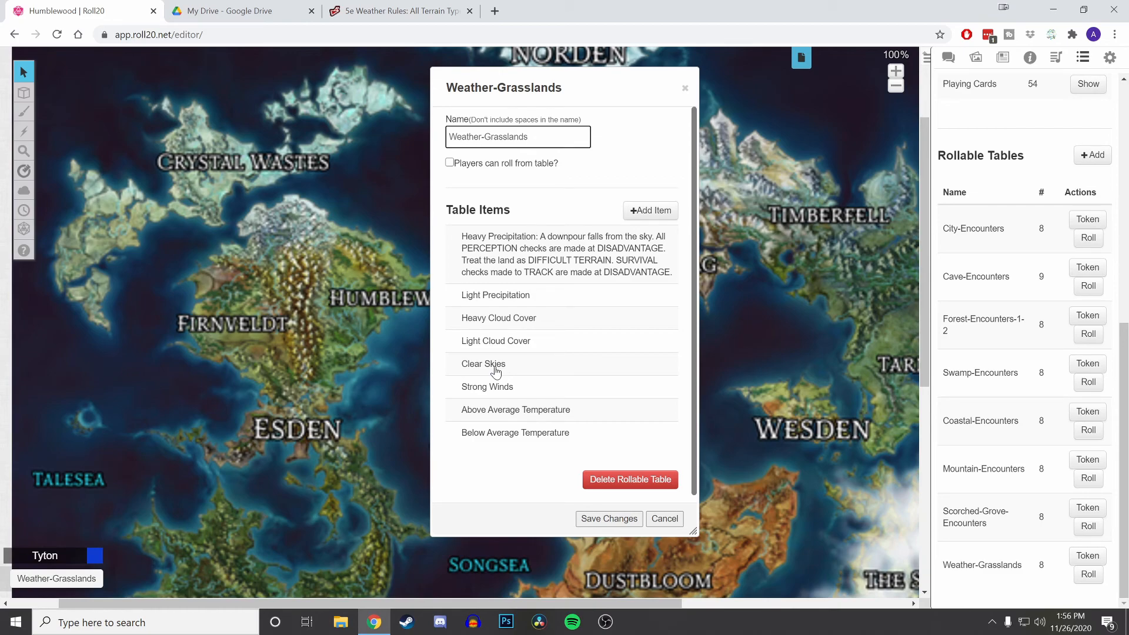
pyautogui.click(610, 519)
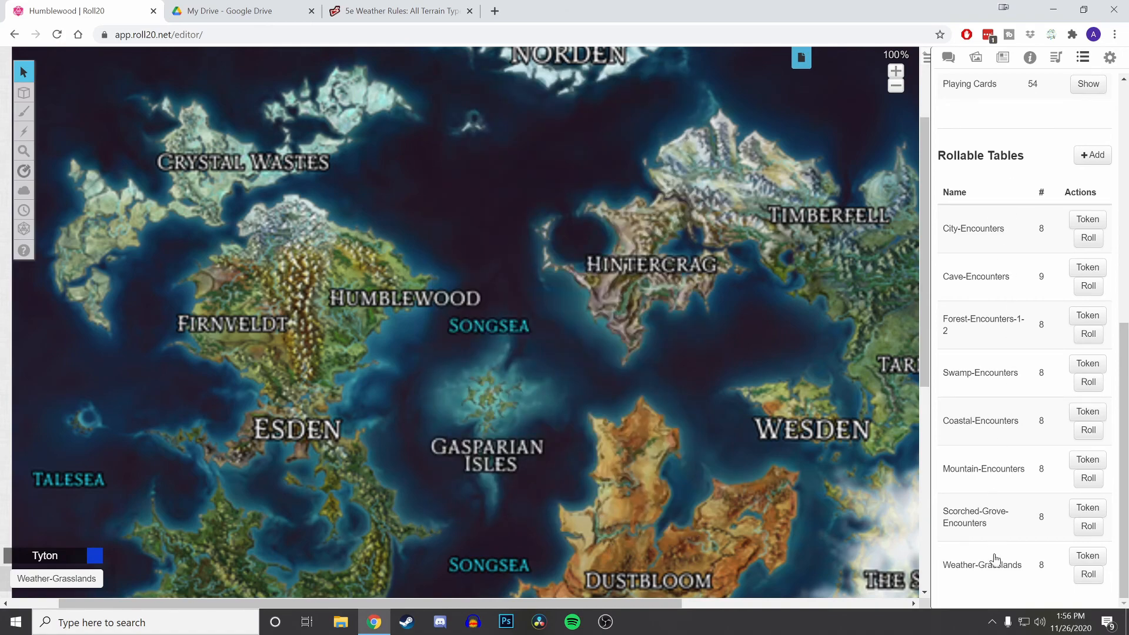
# Look over the chat results, review the weather table in the Grassland Weather handout and close the handout.
pyautogui.scroll(8, 997, 277)
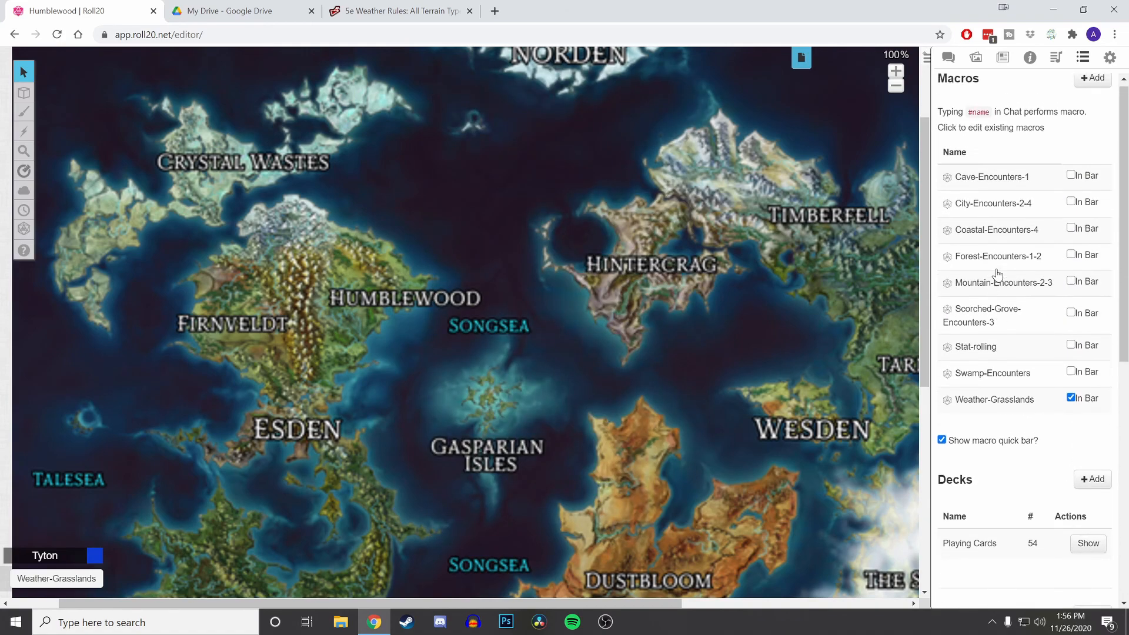
pyautogui.click(948, 57)
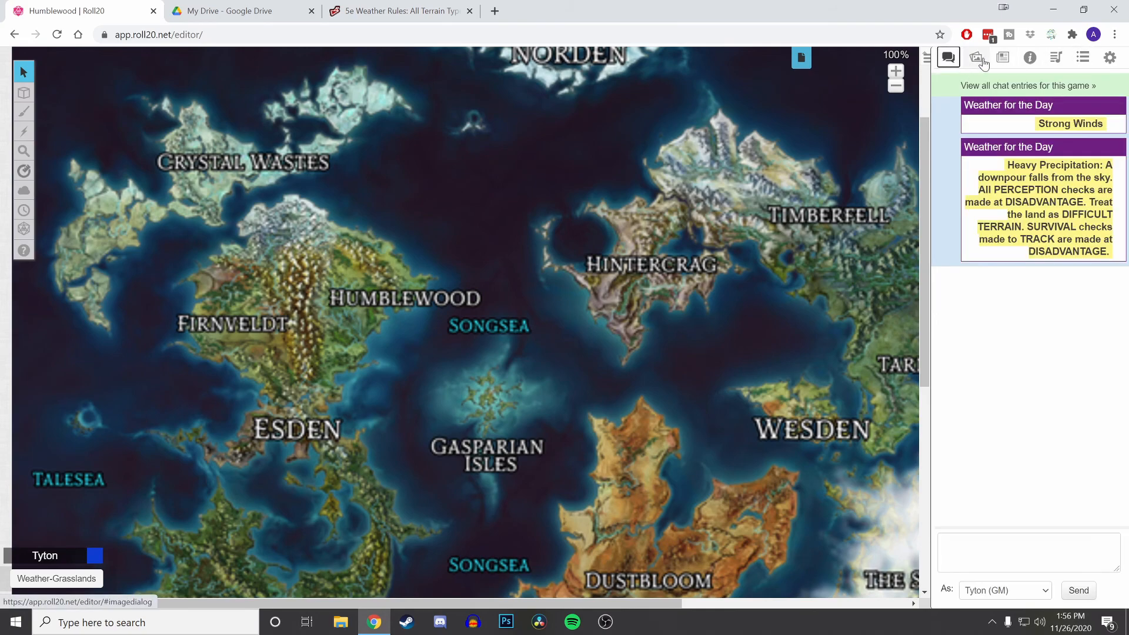
pyautogui.click(976, 57)
pyautogui.click(1003, 58)
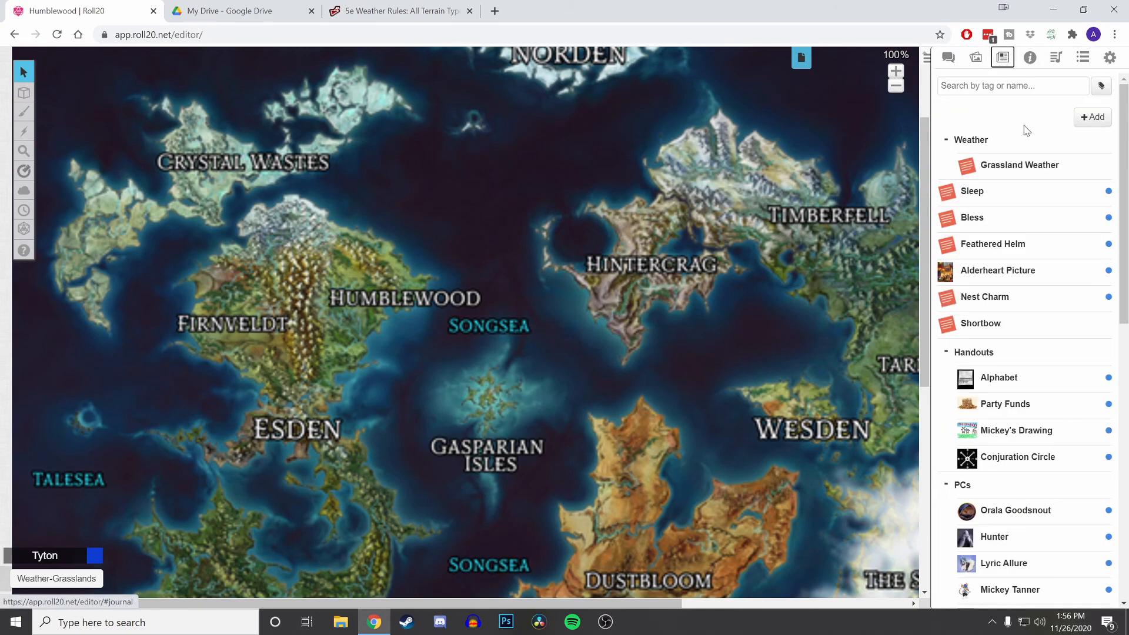
pyautogui.click(1008, 167)
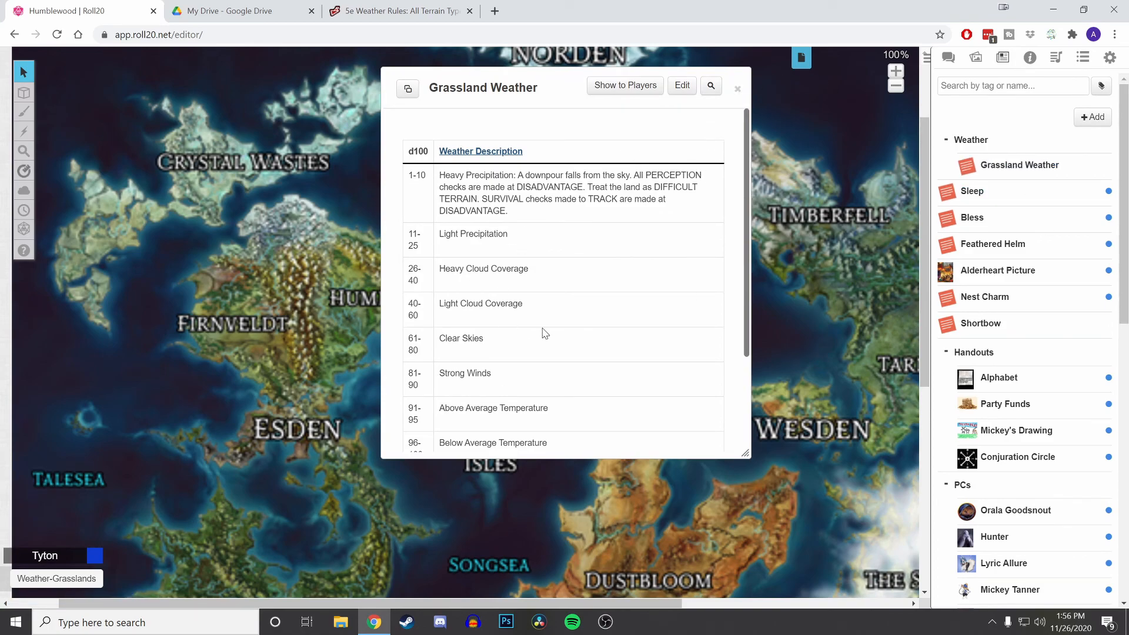
pyautogui.scroll(-3, 538, 344)
pyautogui.scroll(3, 523, 317)
pyautogui.click(738, 90)
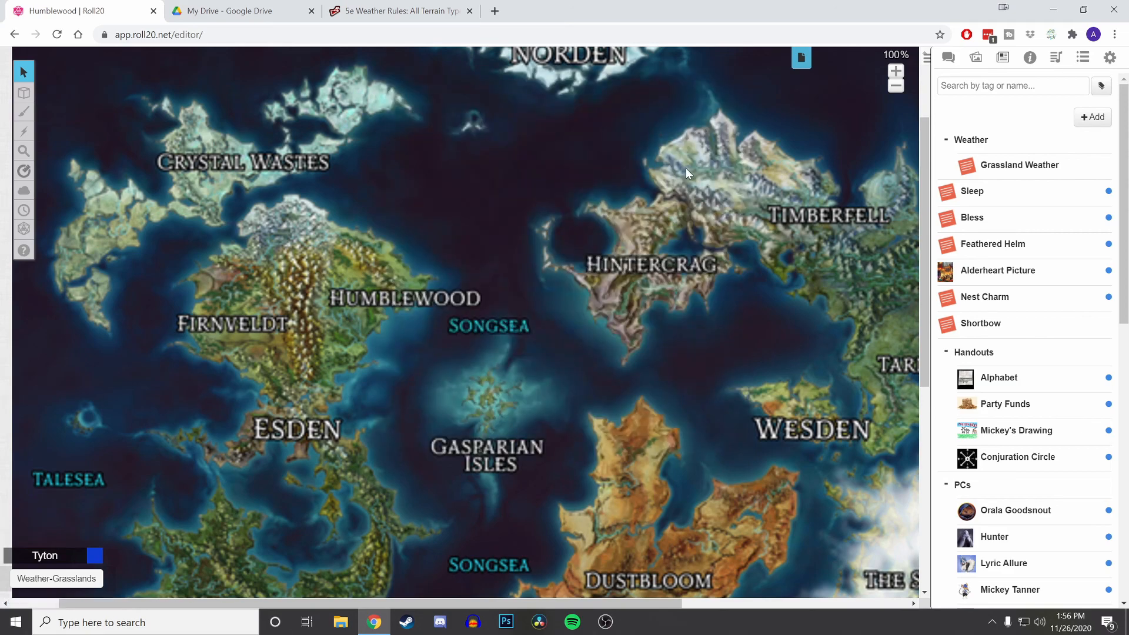